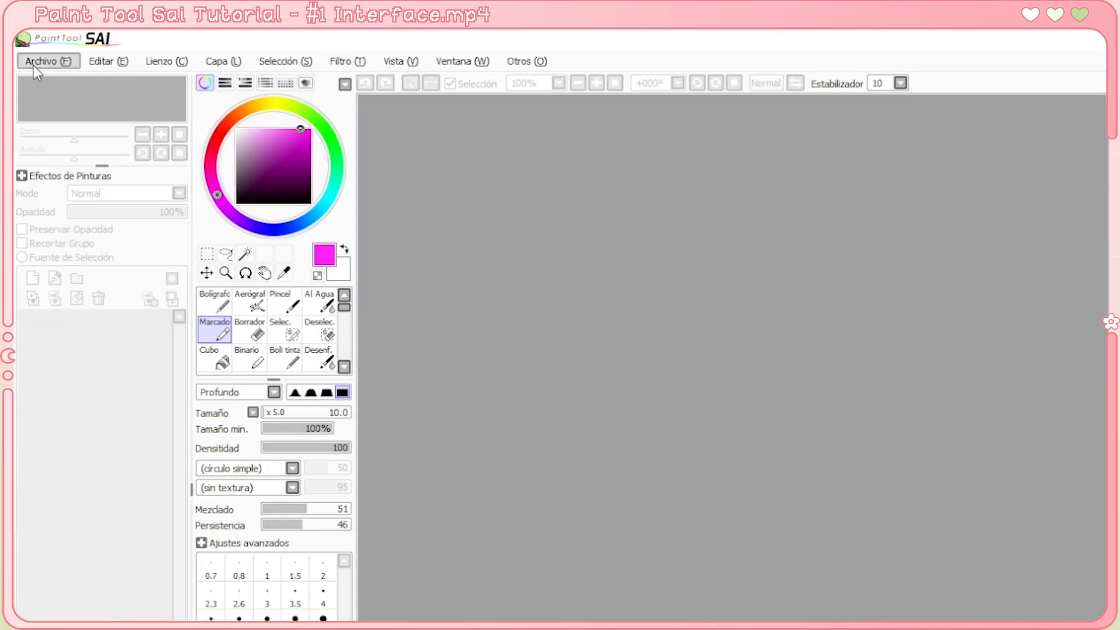
Start a new canvas and name it Sai Tutorial
left_click(34, 65)
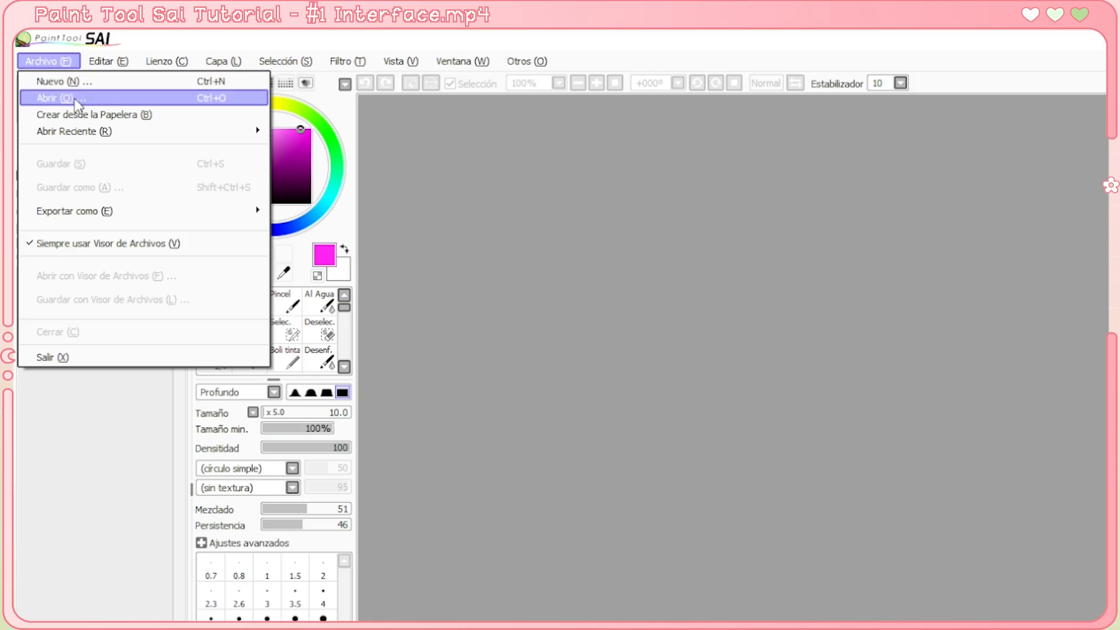
mouse_move(37, 137)
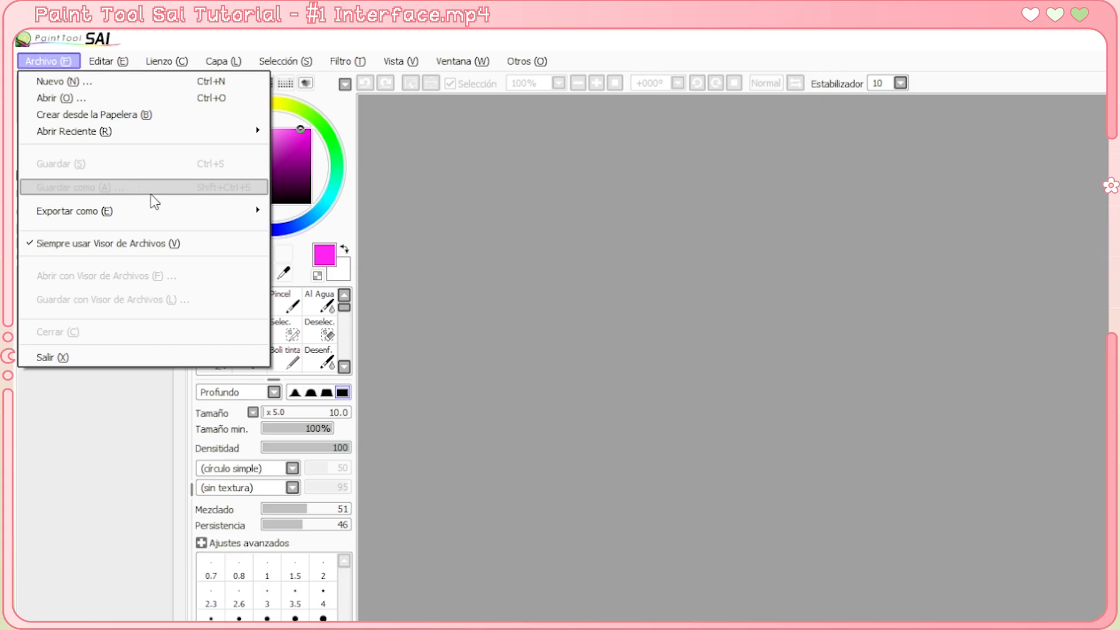
mouse_move(174, 221)
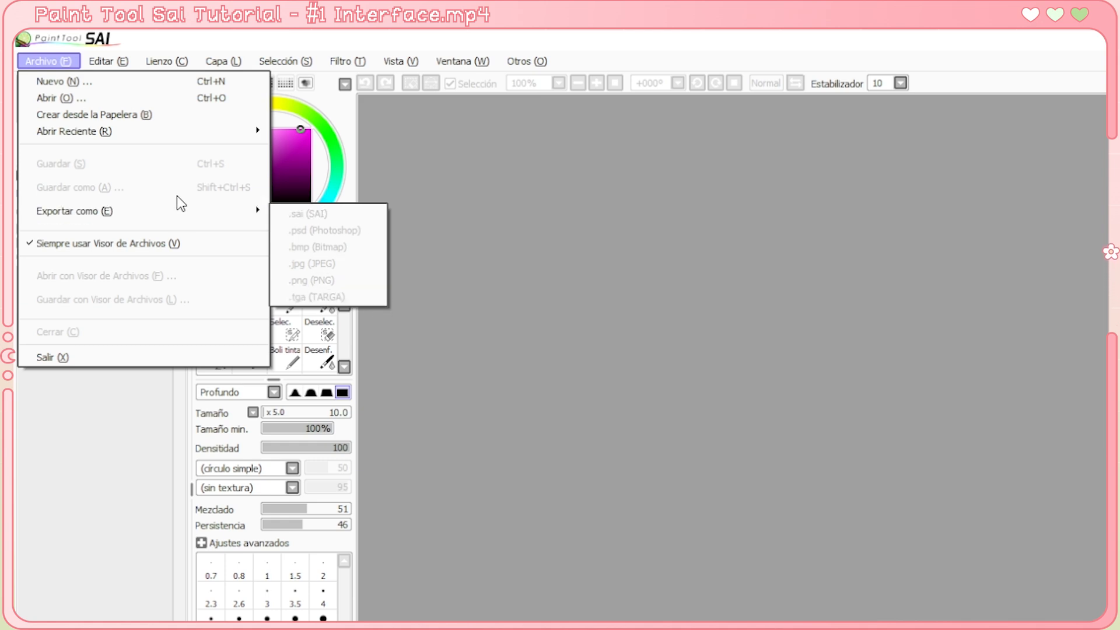
left_click(67, 82)
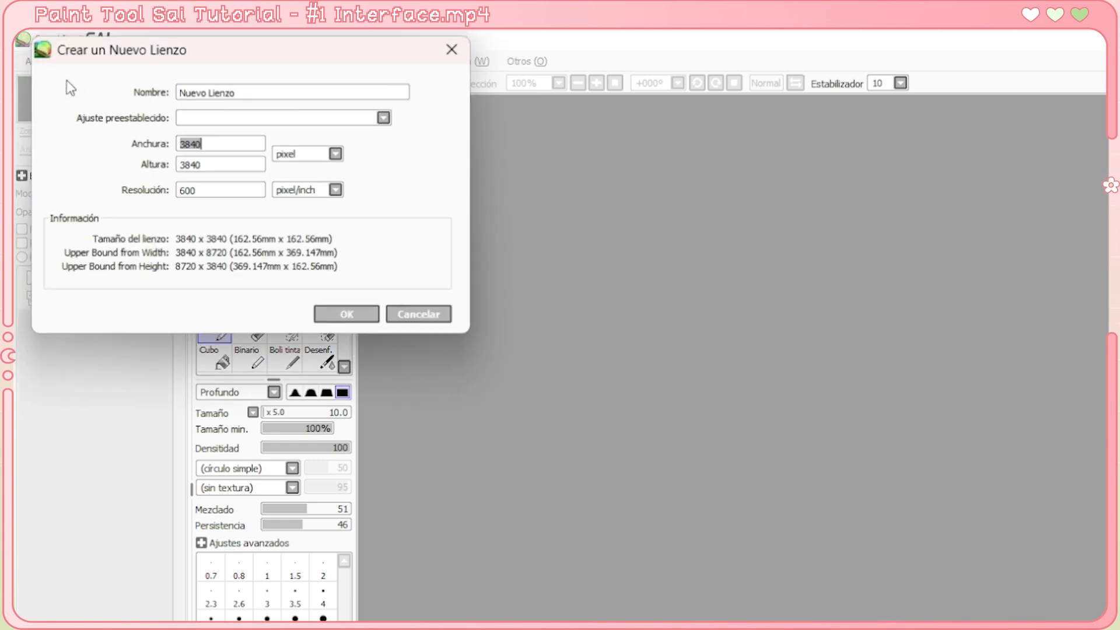
double_click(296, 90)
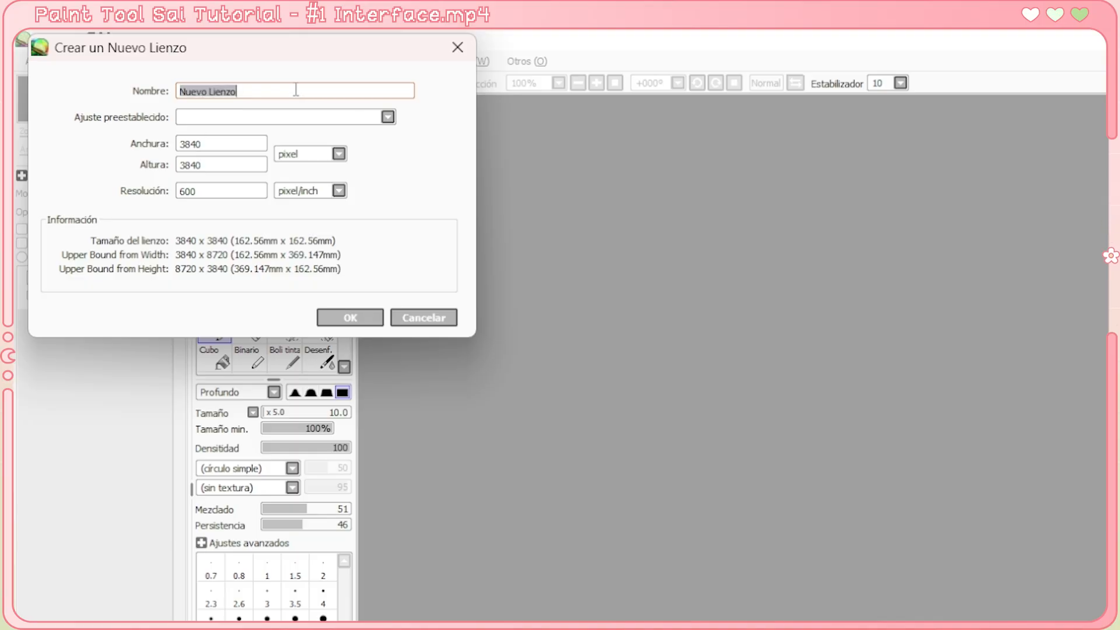
key("BackSpace")
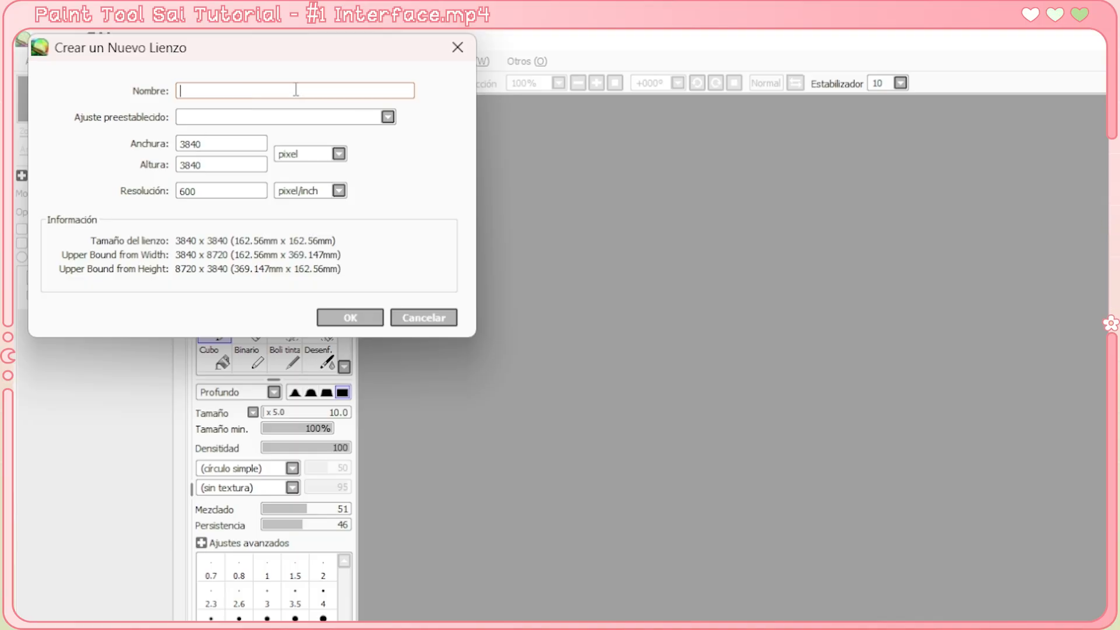
type("Sai Tutorial")
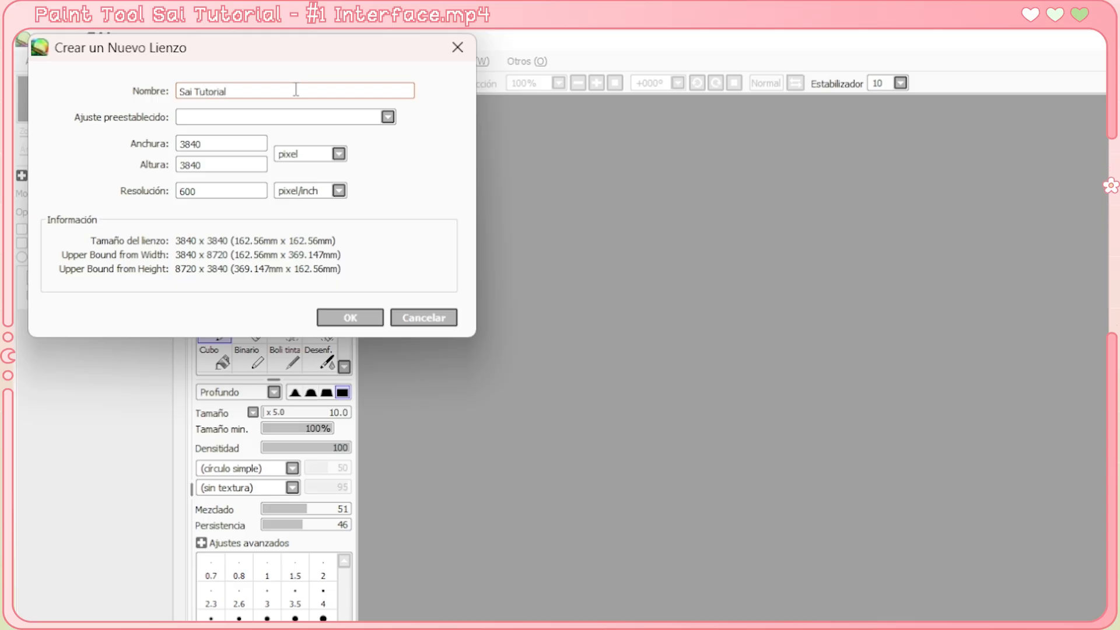
Create the canvas at 3840 × 3840 pixels with a resolution of 600 pixel/inch
left_click(309, 155)
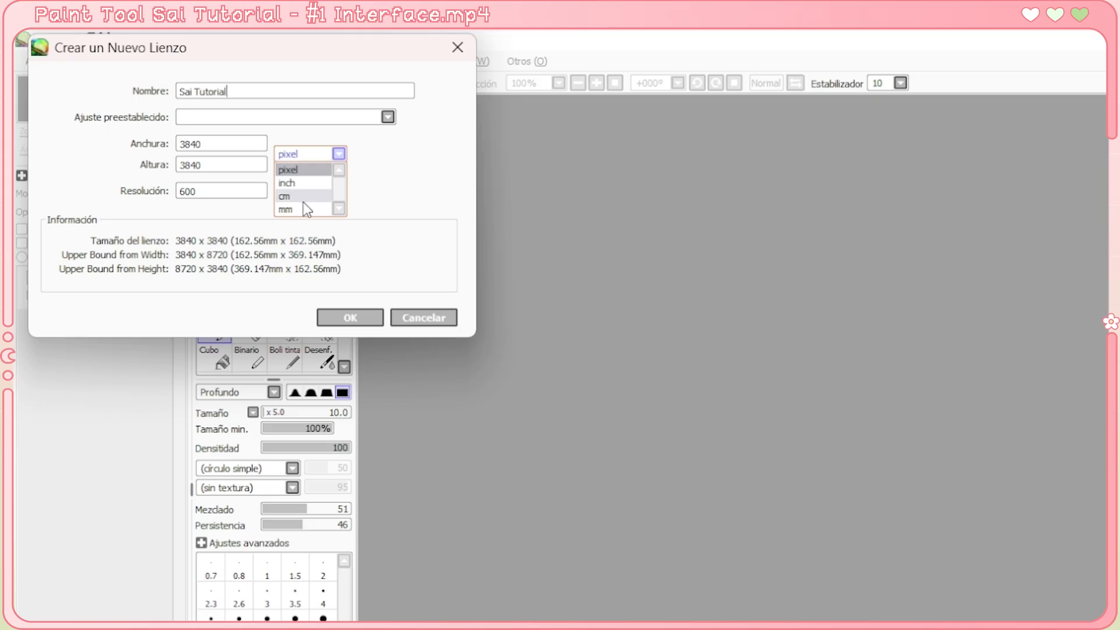
left_click(412, 174)
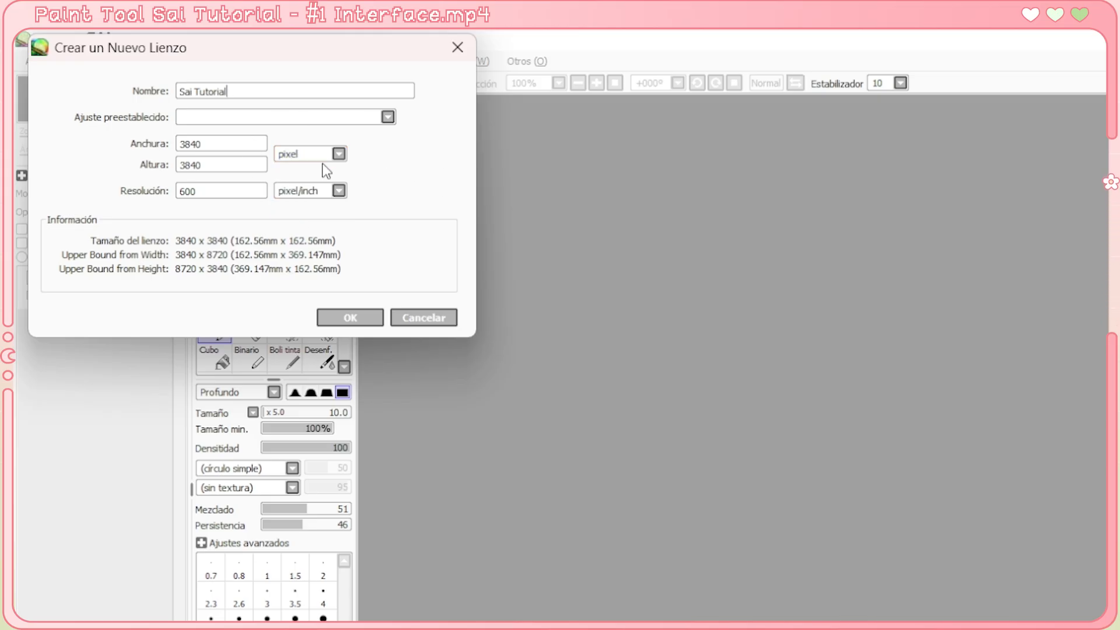
left_click(312, 196)
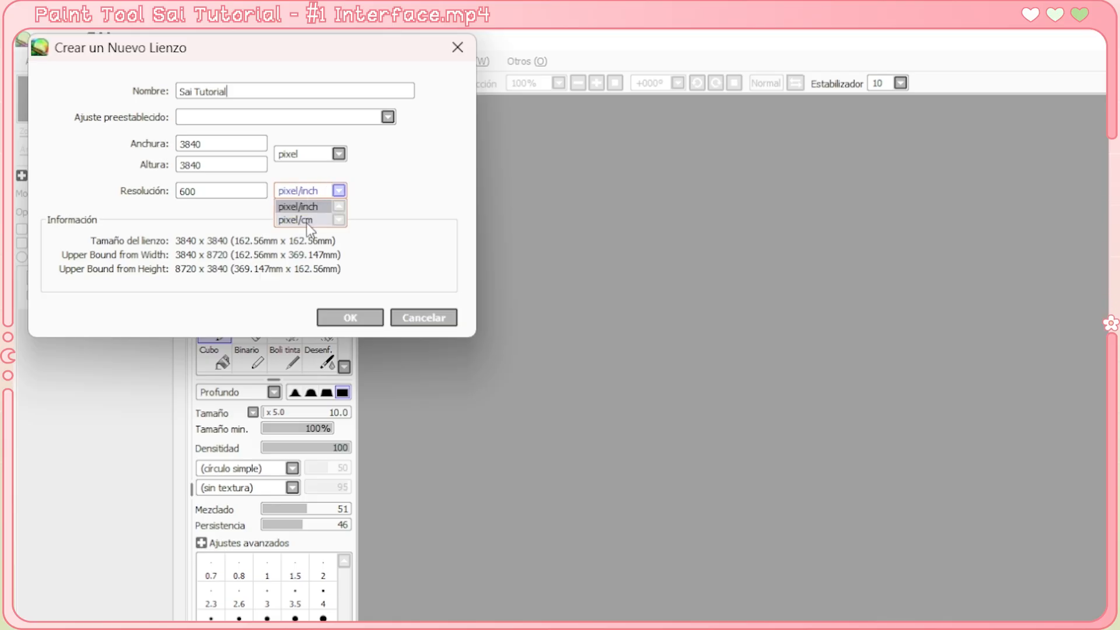
left_click(376, 185)
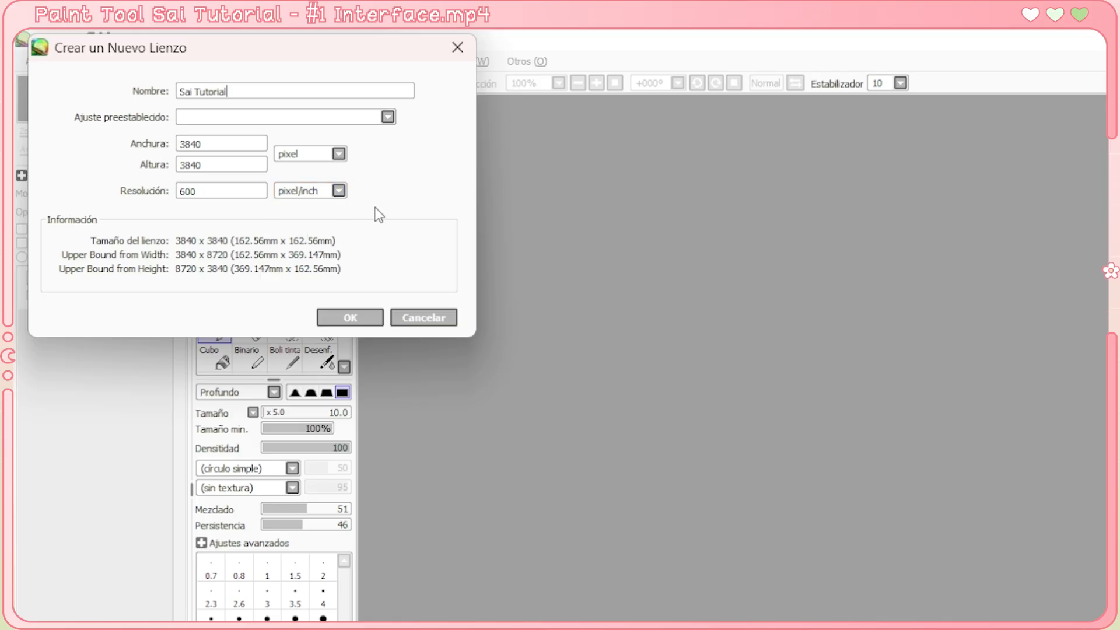
left_click(344, 318)
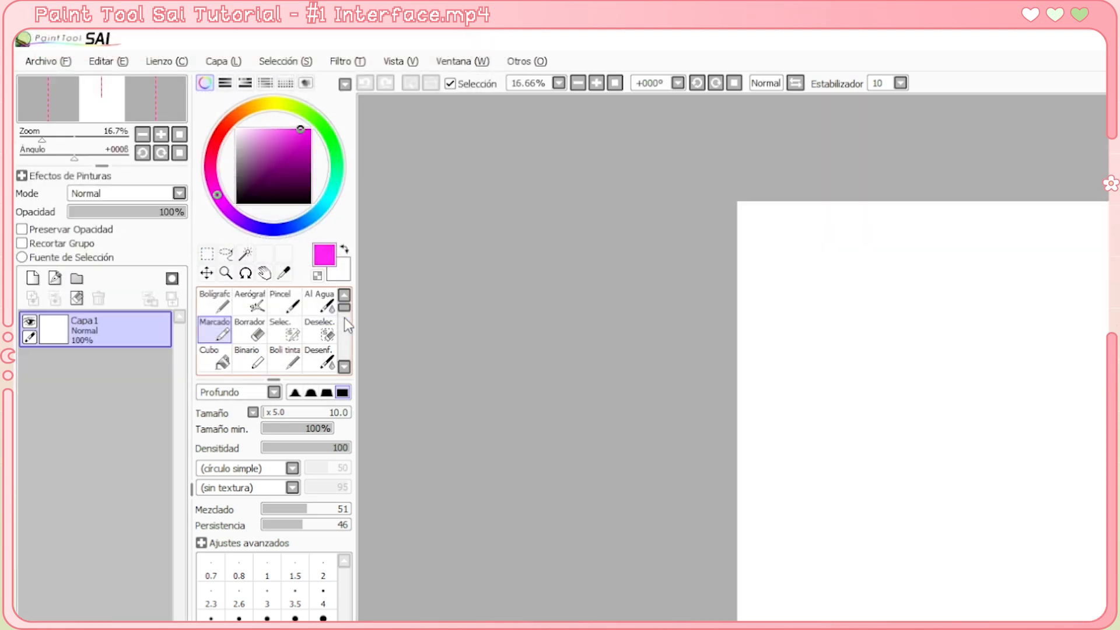
Close the open canvas and create a new 3840 × 3840 pixel Sai Tutorial canvas
left_click(41, 60)
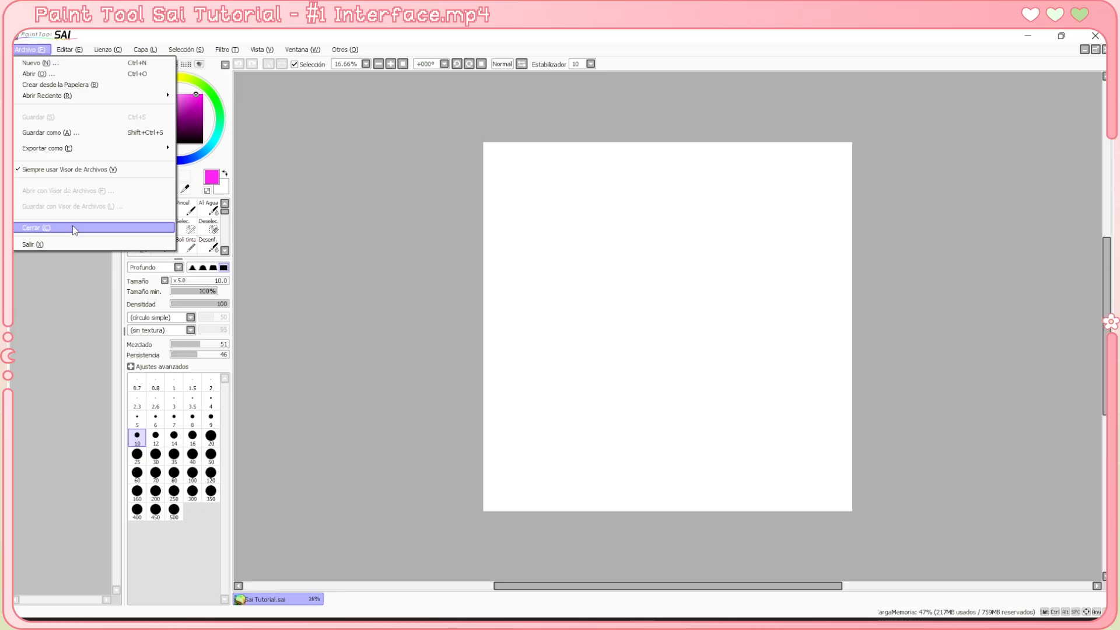
left_click(73, 226)
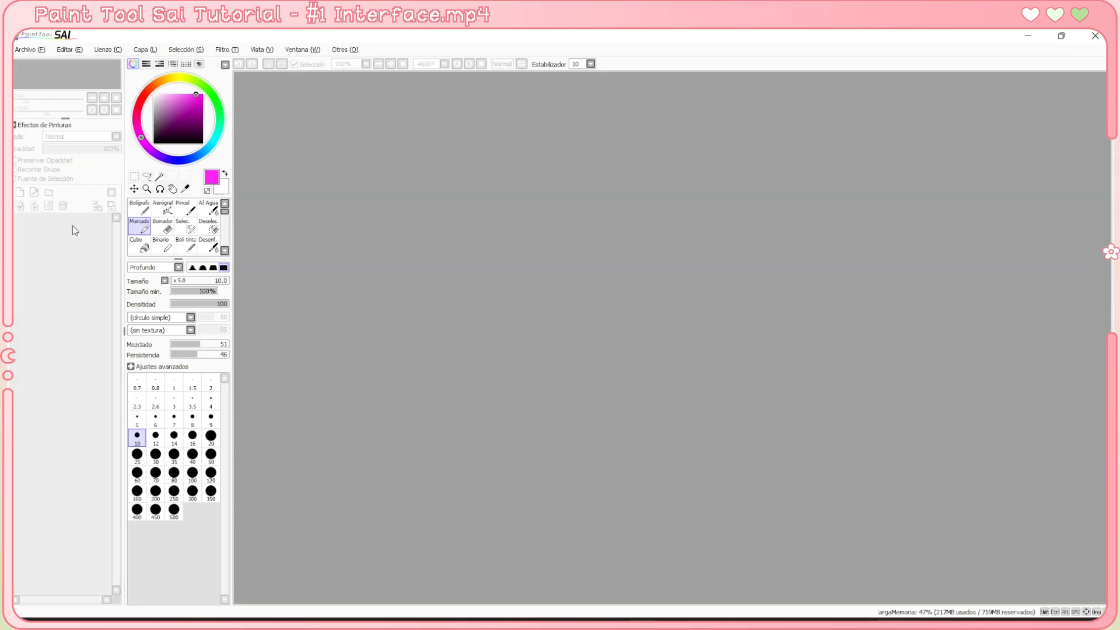
left_click(28, 50)
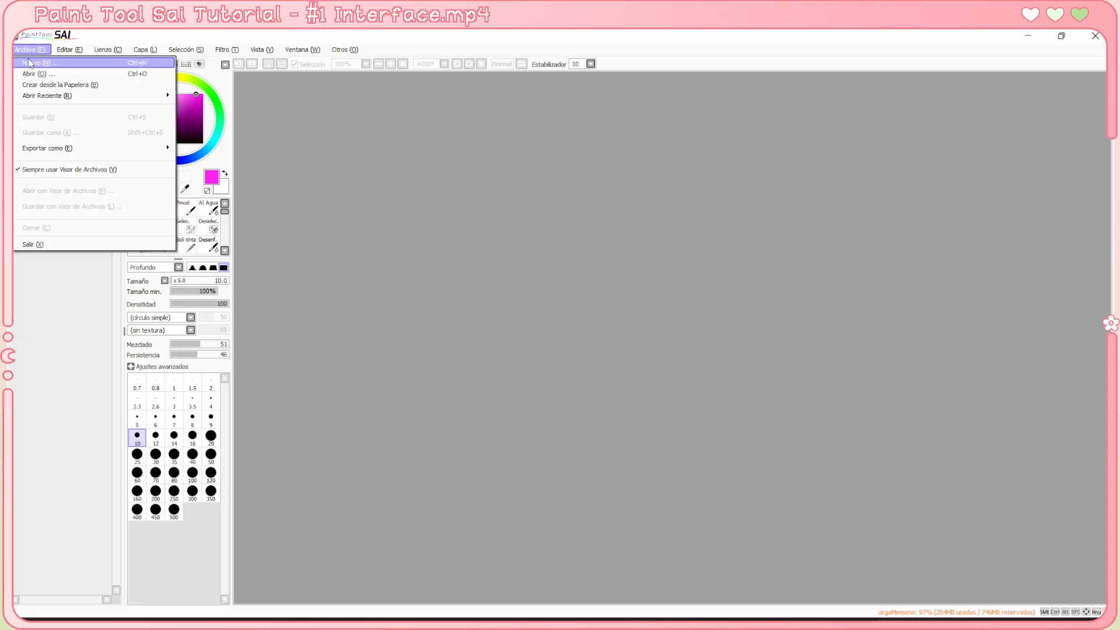
left_click(29, 63)
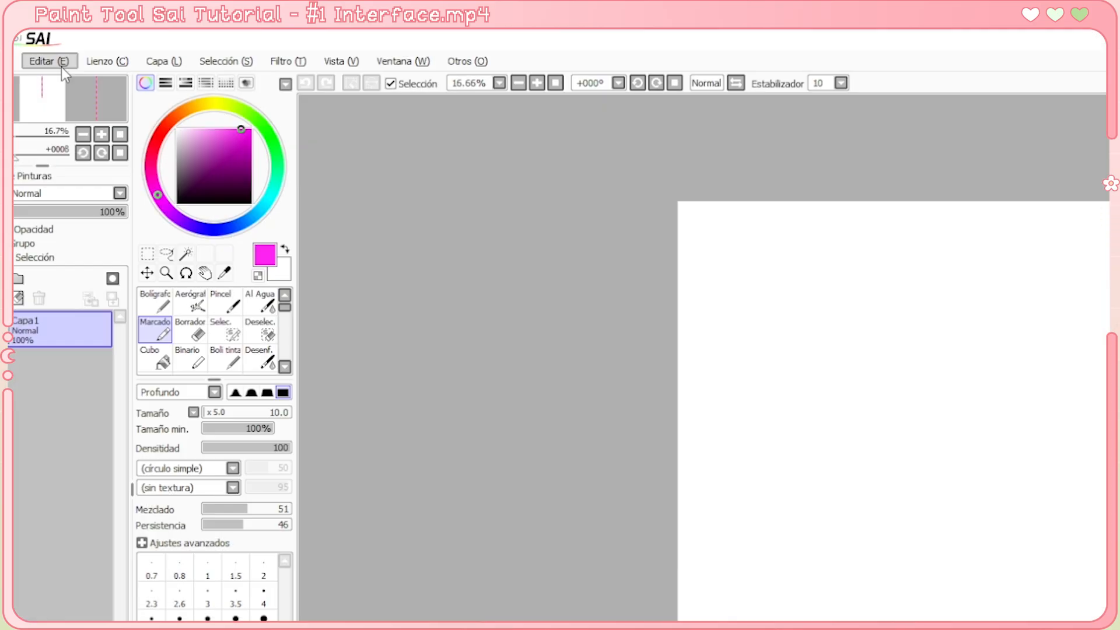
Review the canvas resolution settings and dismiss them without applying
left_click(62, 64)
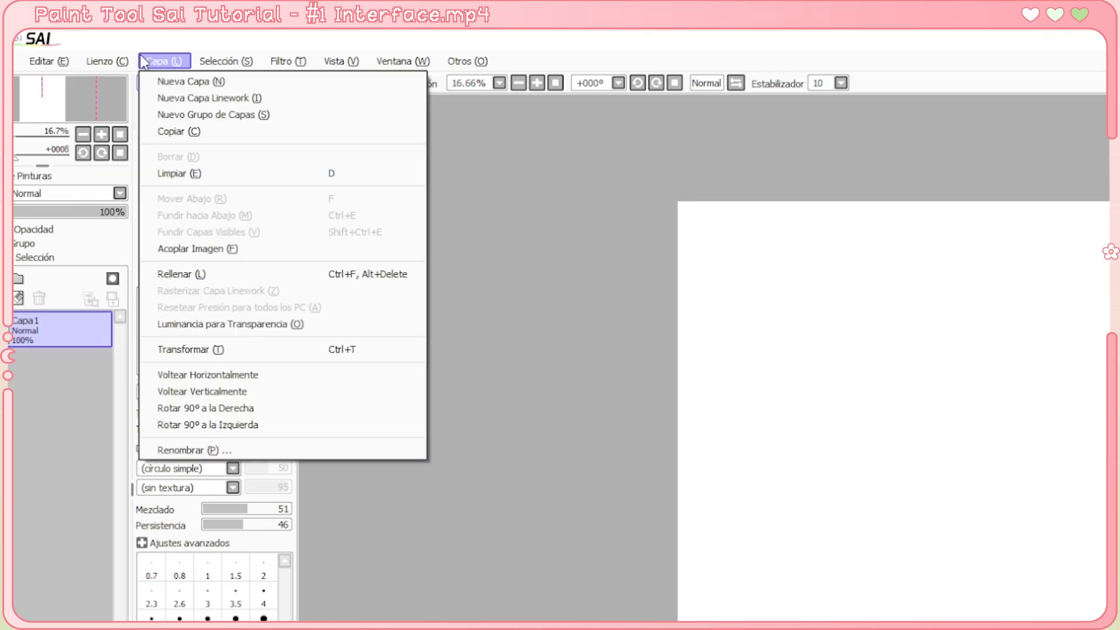
mouse_move(115, 51)
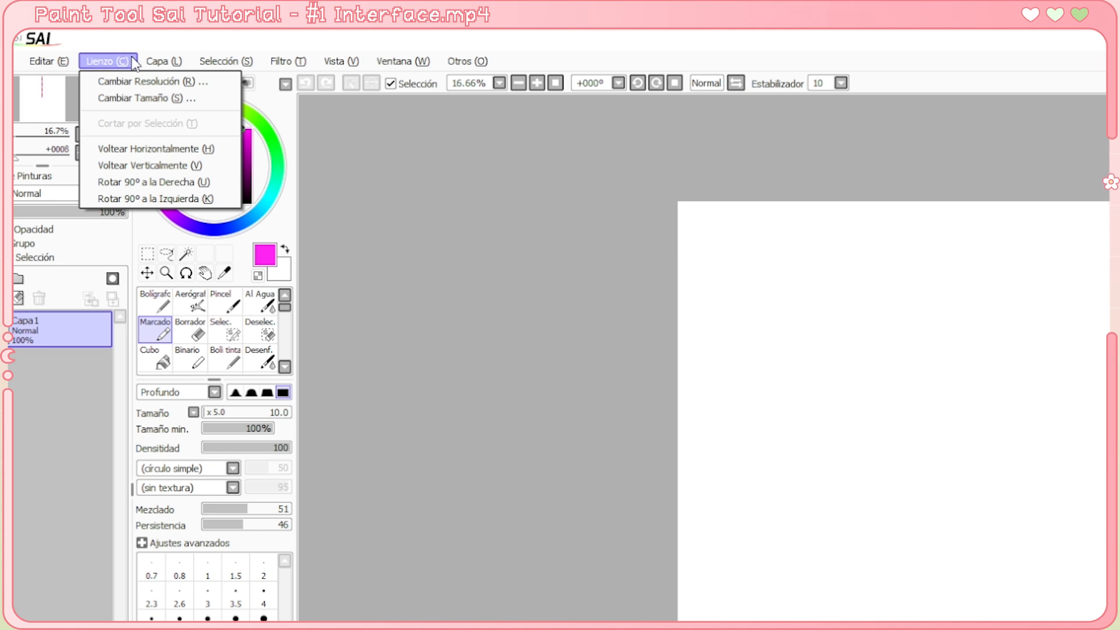
left_click(117, 81)
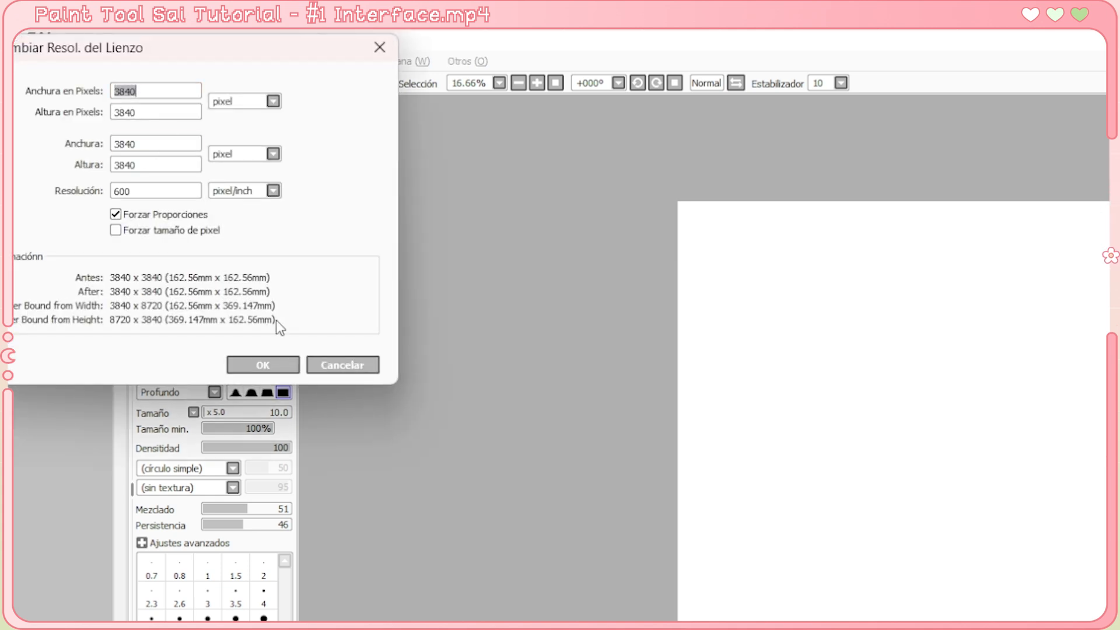
left_click(318, 368)
Resize the canvas to 4000 pixels wide and 4000 pixels high
left_click(110, 59)
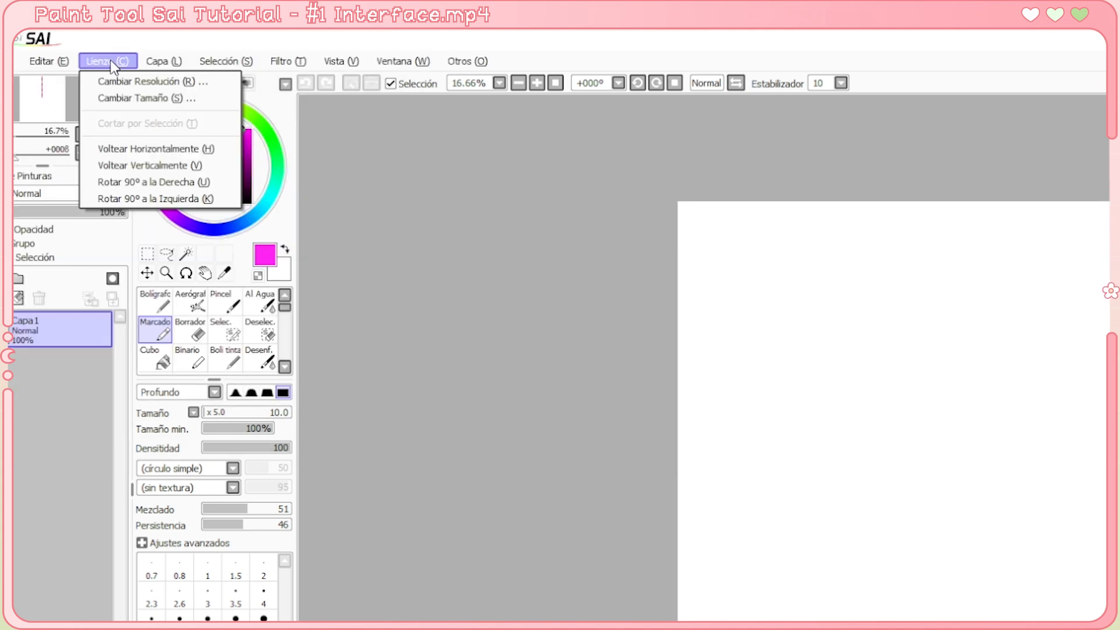
left_click(153, 99)
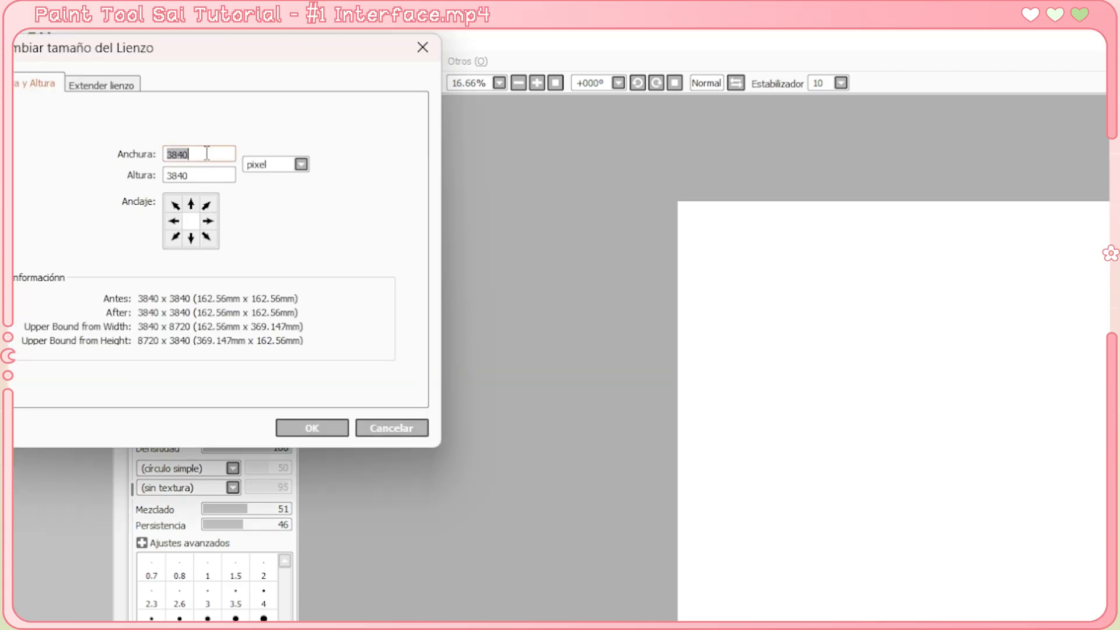
type("1")
key("BackSpace")
type("4000")
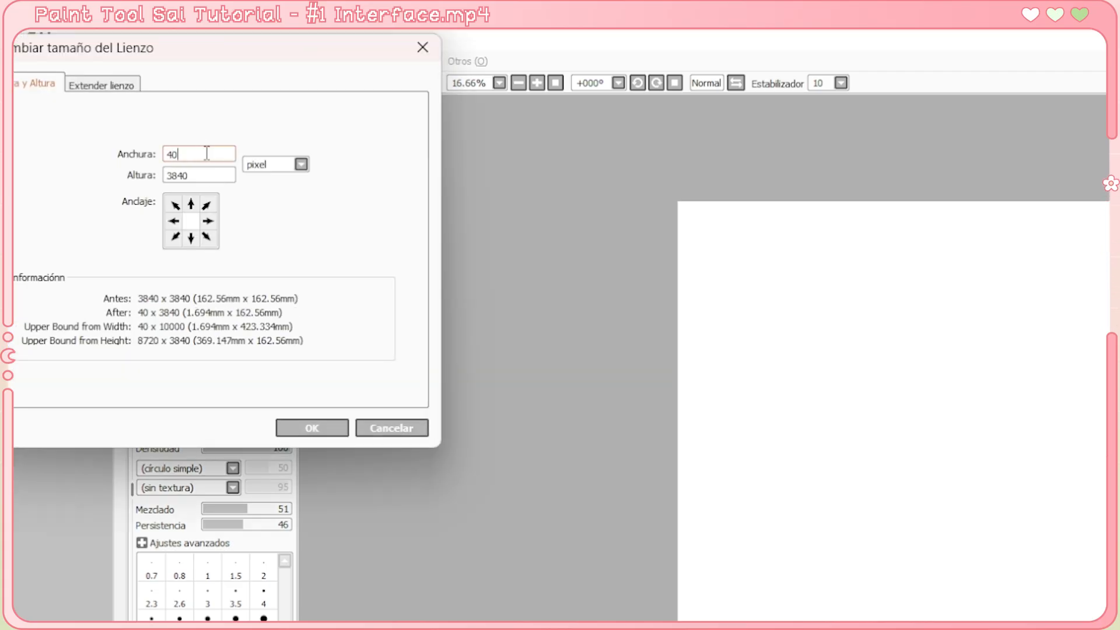
double_click(204, 176)
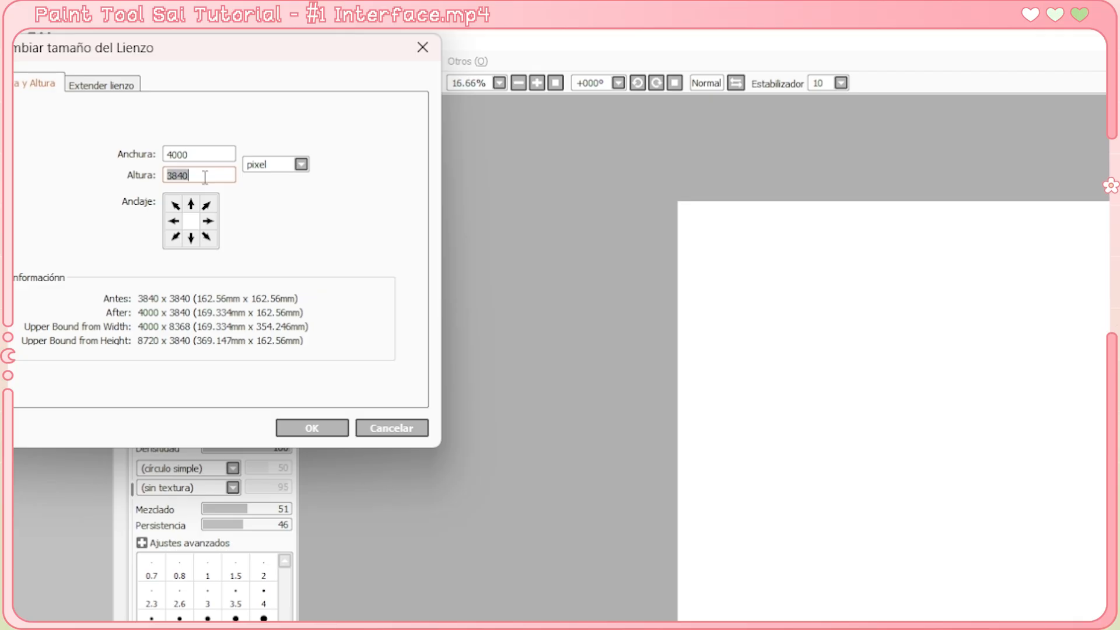
type("4000")
key("Return")
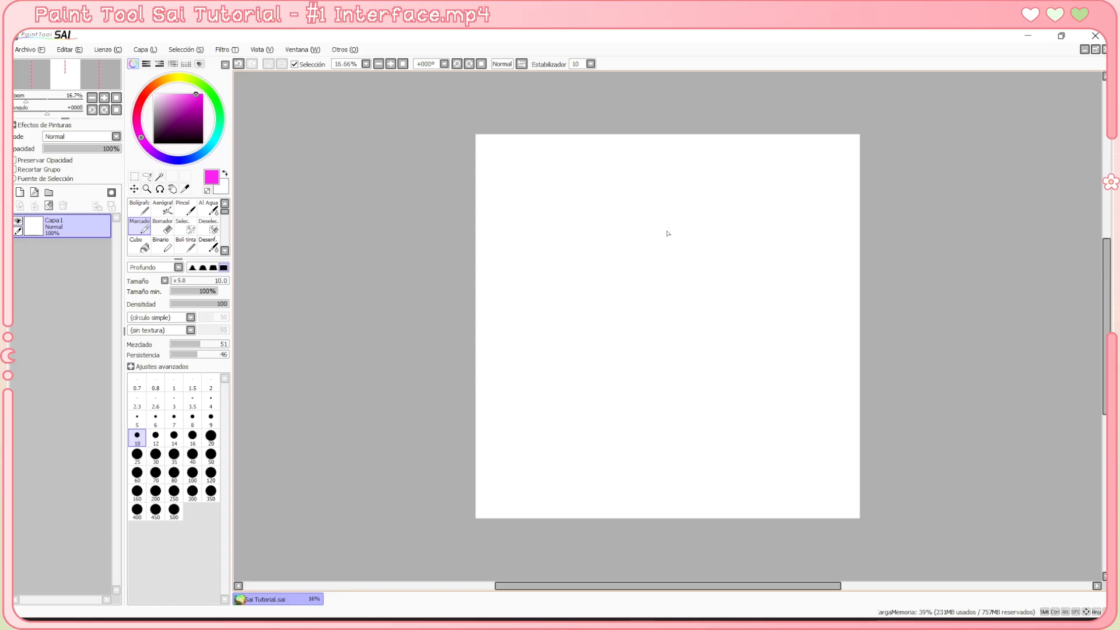
Draw a diagonal magenta stroke in the middle of the canvas with the size 10 marker and inspect its pixels up close
left_click_drag(660, 233, 698, 324)
scroll(697, 296, "up", 15)
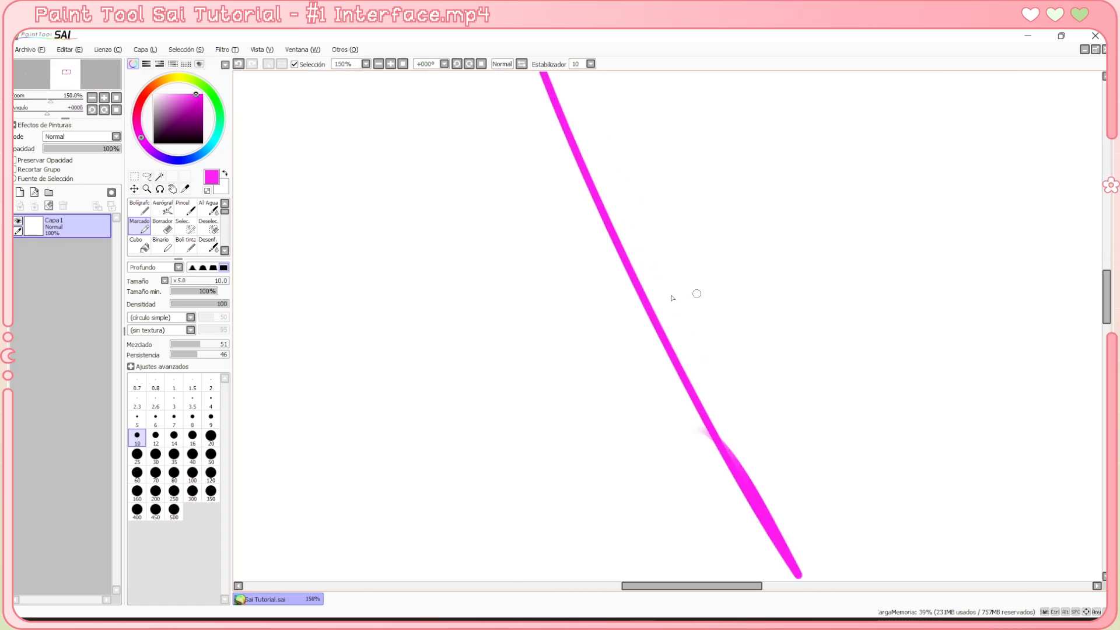
scroll(696, 294, "up", 3)
scroll(697, 293, "down", 2)
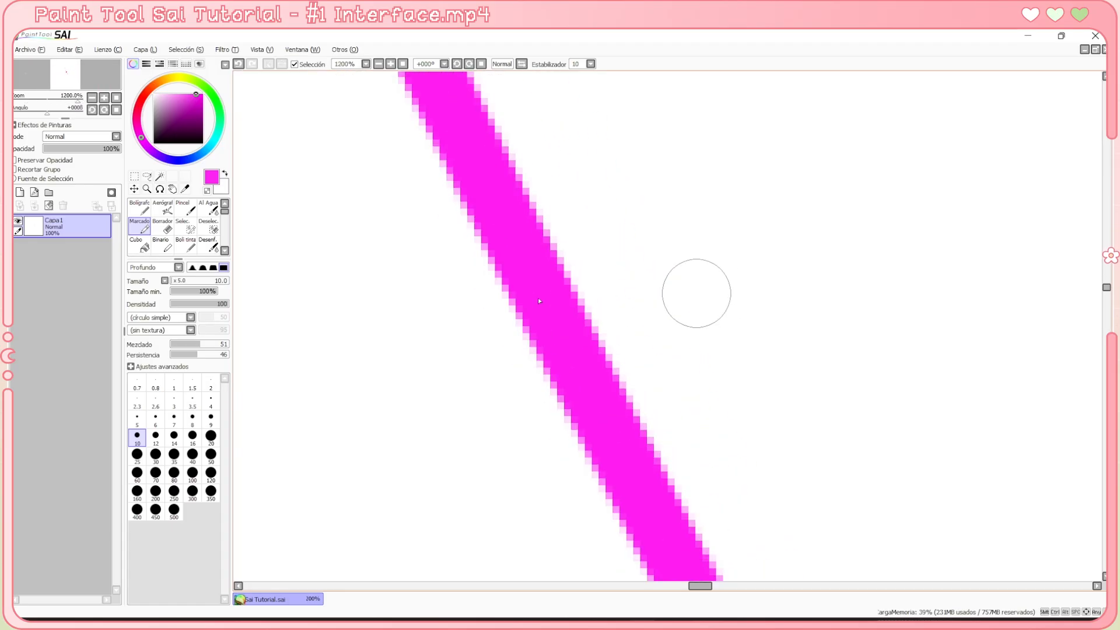
scroll(696, 293, "up", 2)
scroll(696, 294, "down", 3)
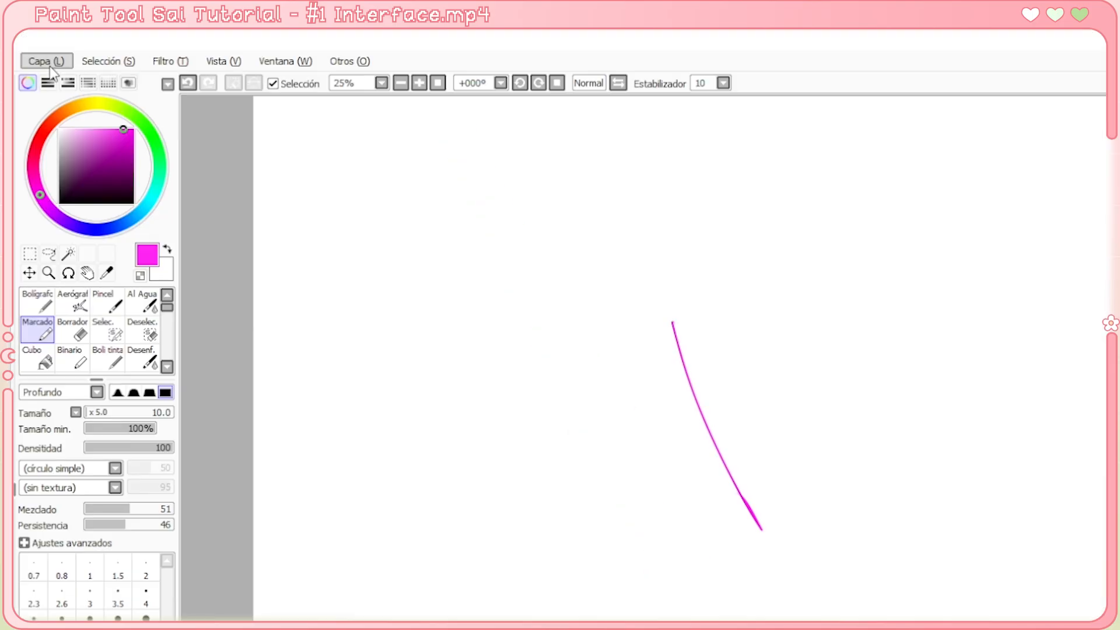
Try the Matiz y Saturación filter on the stroke with Matiz -23, Saturación +50 and Luminiscencia -100
left_click(52, 61)
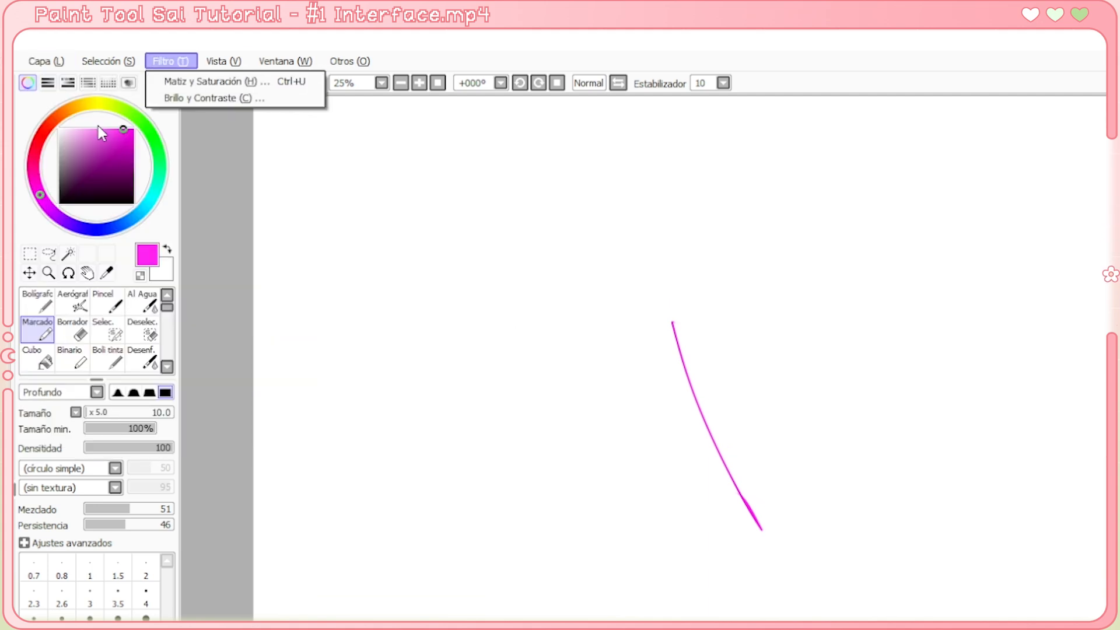
mouse_move(60, 63)
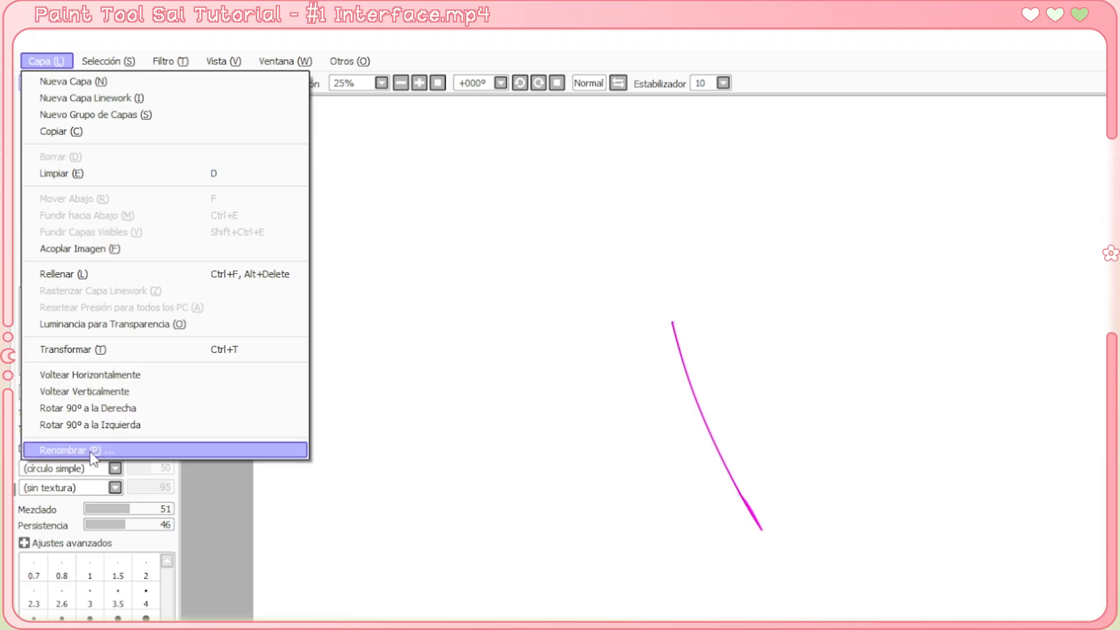
mouse_move(101, 63)
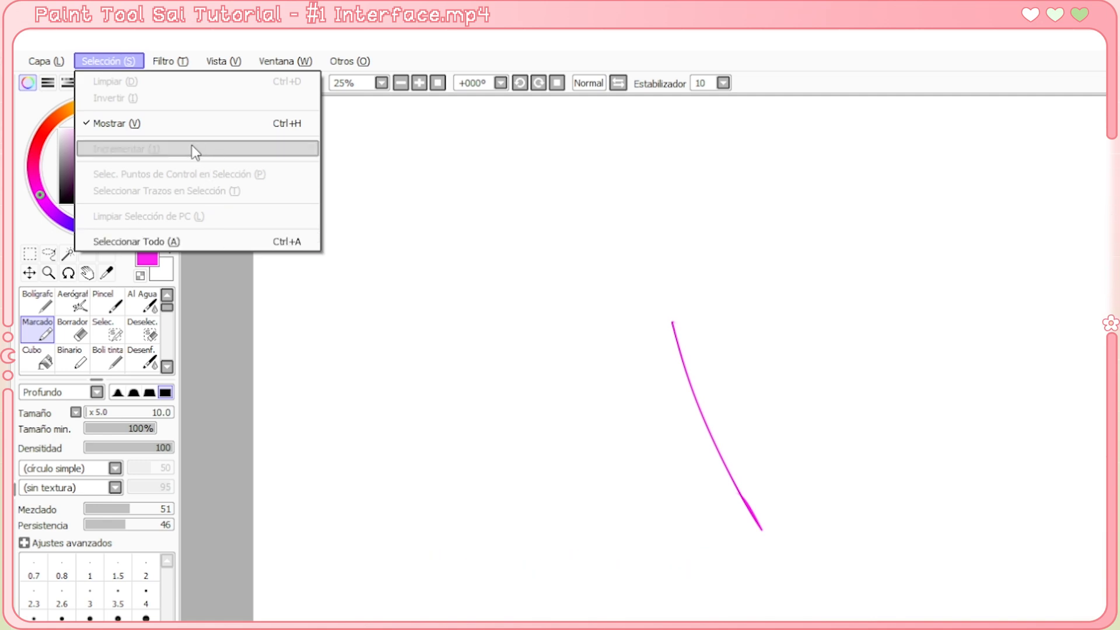
mouse_move(156, 50)
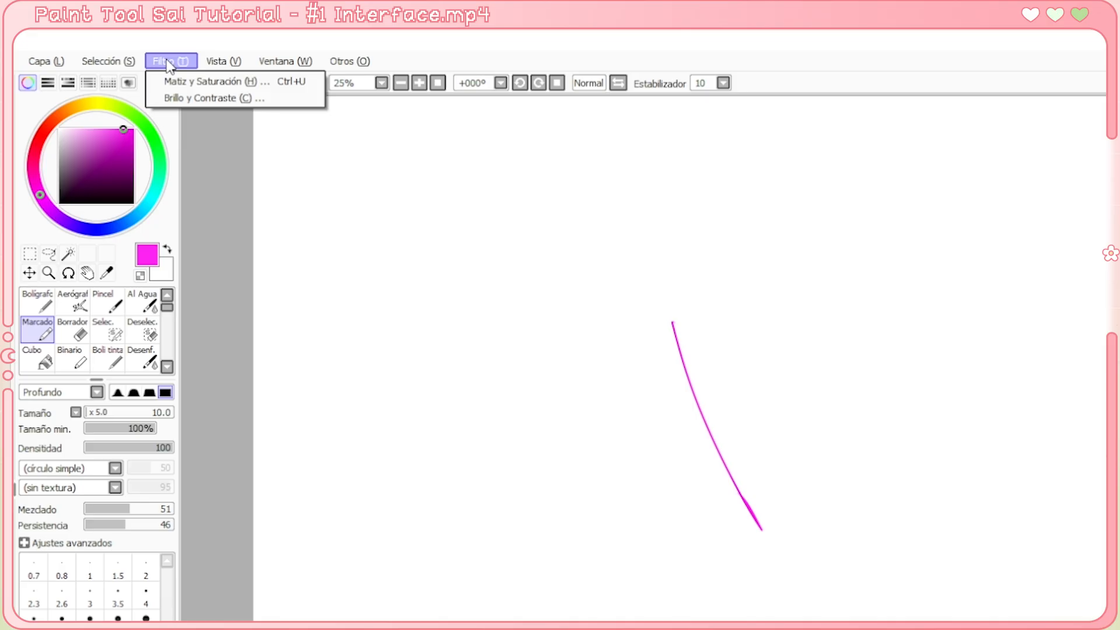
left_click(187, 81)
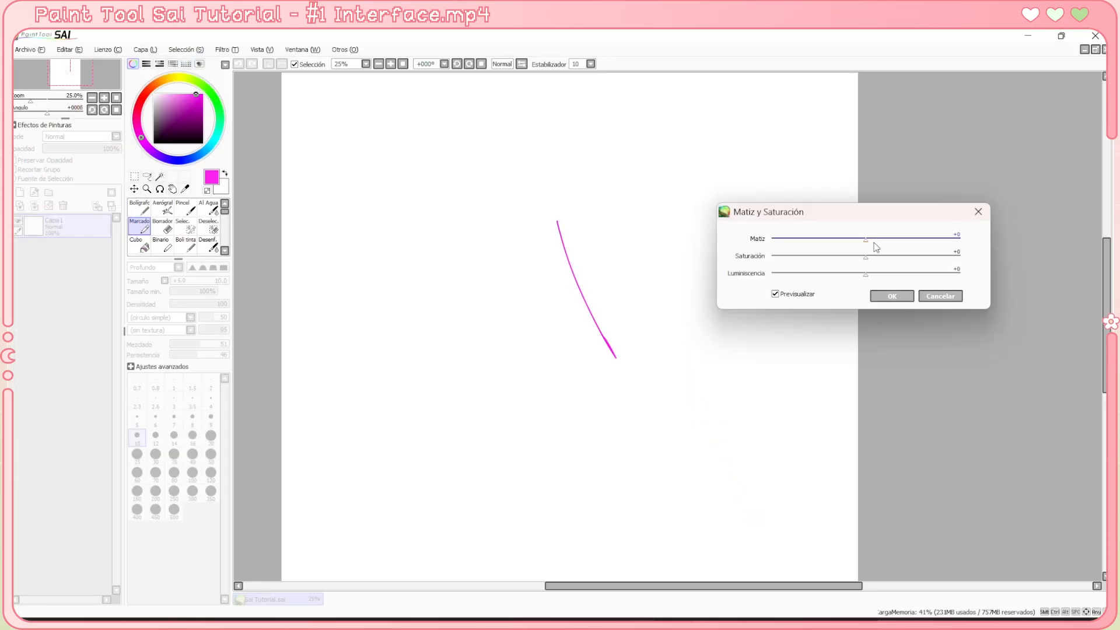
mouse_move(865, 239)
left_mouse_down()
mouse_move(882, 247)
mouse_move(869, 254)
mouse_move(906, 255)
mouse_move(827, 249)
mouse_move(857, 243)
mouse_move(843, 243)
left_mouse_up()
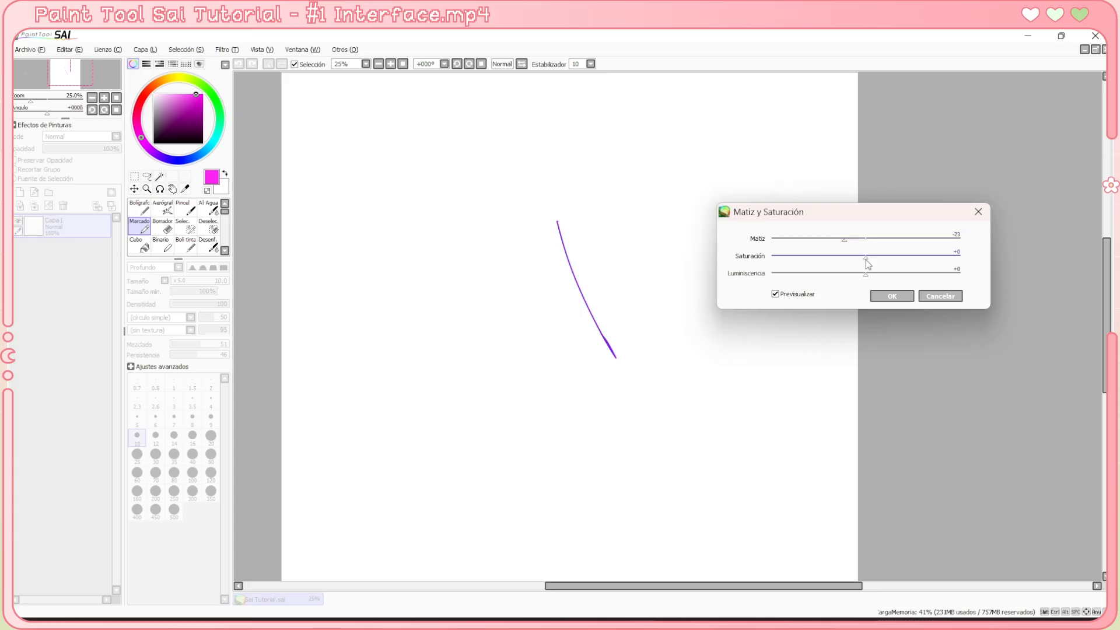
mouse_move(868, 262)
left_mouse_down()
mouse_move(959, 253)
mouse_move(763, 256)
mouse_move(912, 256)
mouse_move(892, 280)
mouse_move(956, 279)
mouse_move(771, 274)
left_mouse_up()
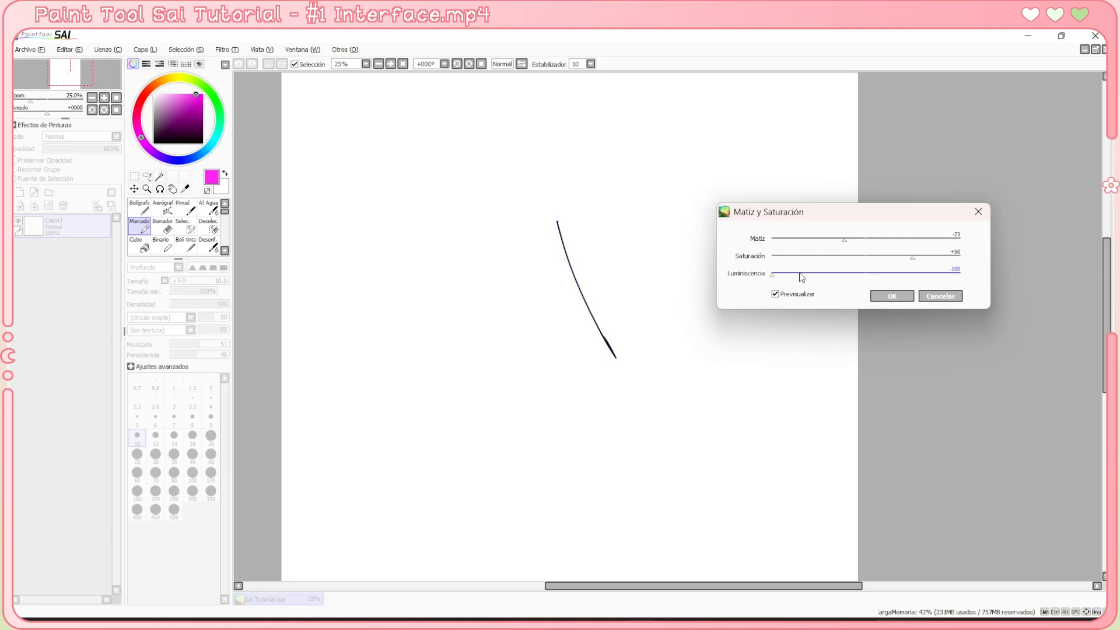
left_click(892, 295)
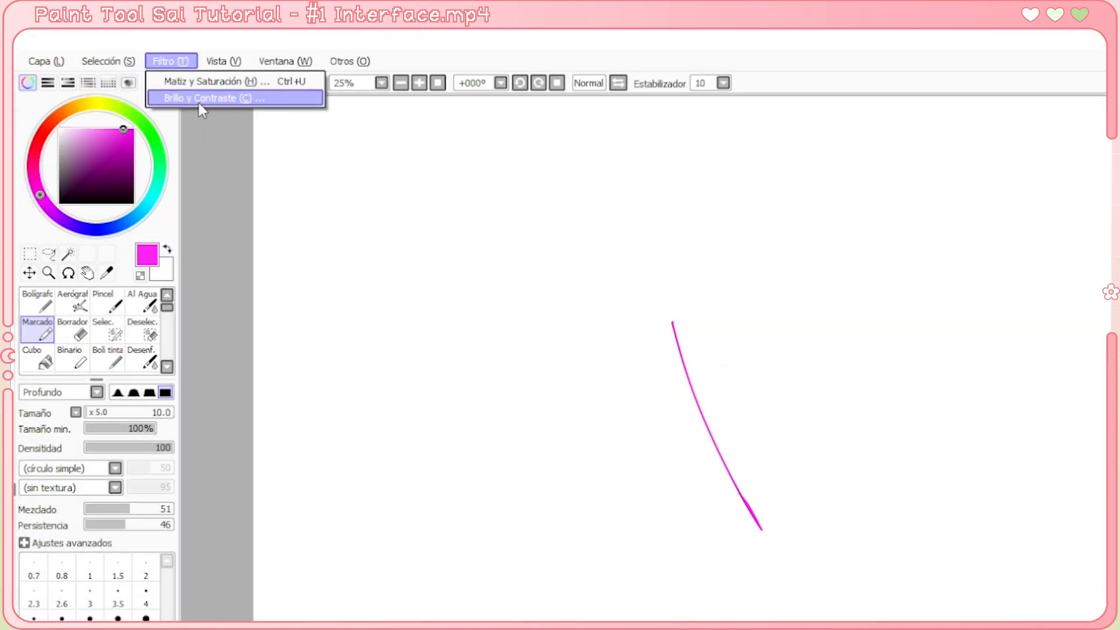
Adjust the stroke with the Brillo y Contraste filter and accept the changes
left_click(198, 99)
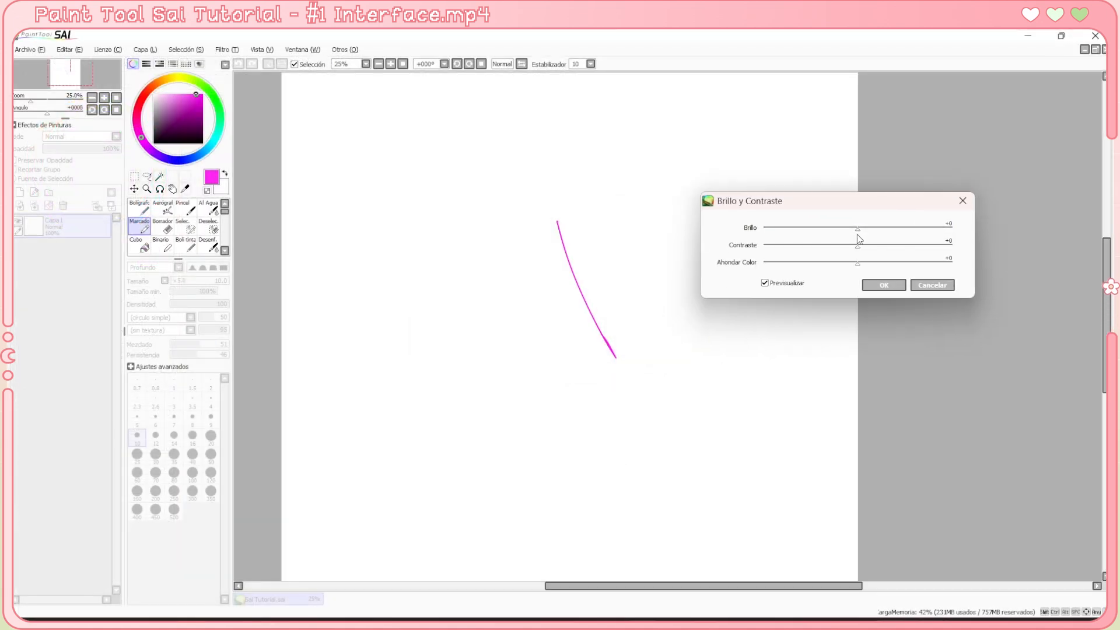
mouse_move(858, 236)
left_mouse_down()
mouse_move(950, 230)
mouse_move(782, 228)
mouse_move(857, 237)
mouse_move(862, 251)
mouse_move(914, 248)
mouse_move(798, 248)
mouse_move(861, 250)
mouse_move(847, 252)
left_mouse_up()
left_click(884, 285)
Create a new view of Sai Tutorial.sai and switch between the two views of the canvas
left_click(261, 49)
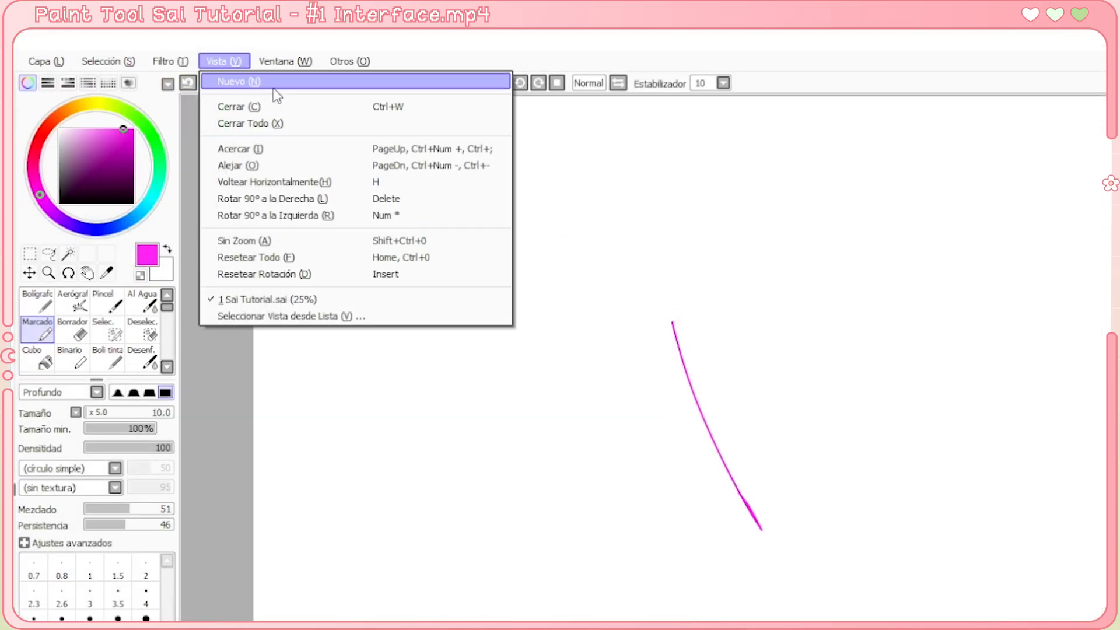
left_click(275, 83)
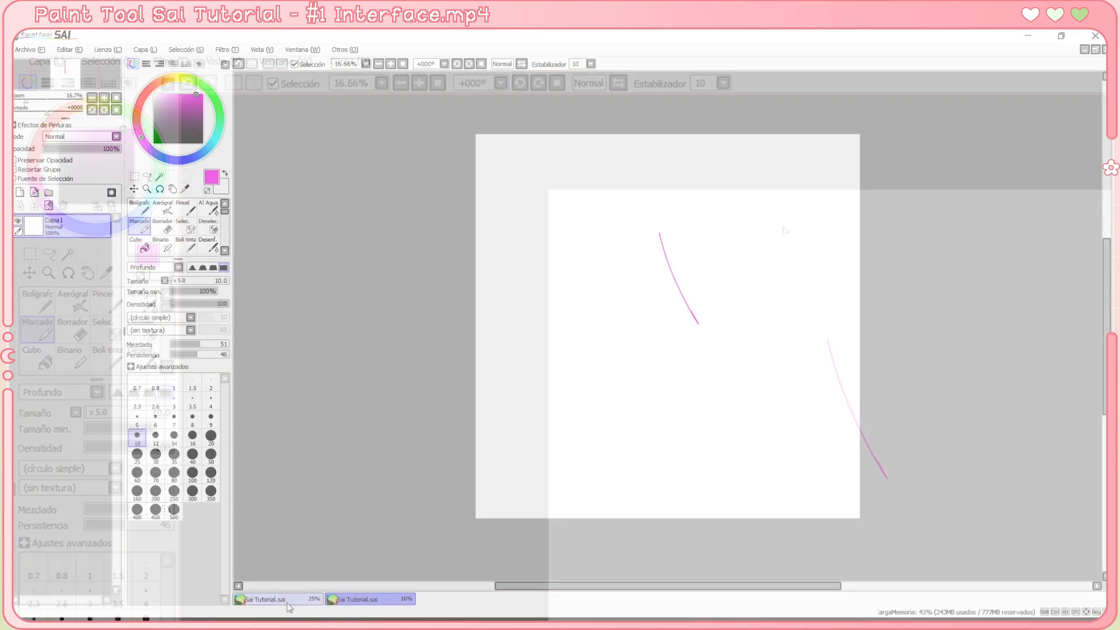
left_click(303, 597)
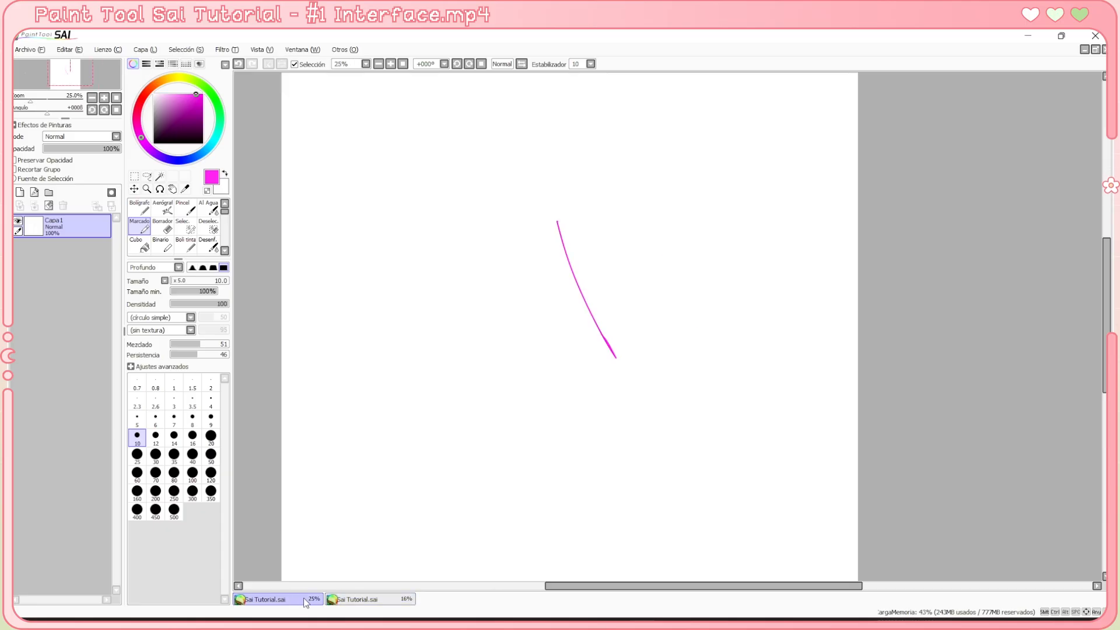
left_click(358, 599)
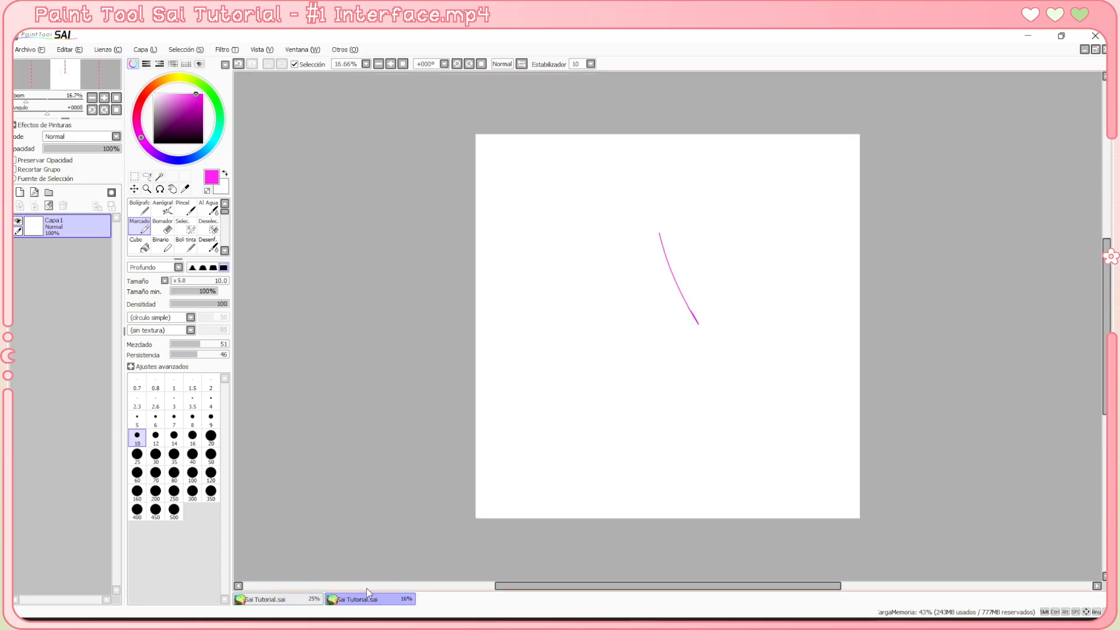
left_click(310, 601)
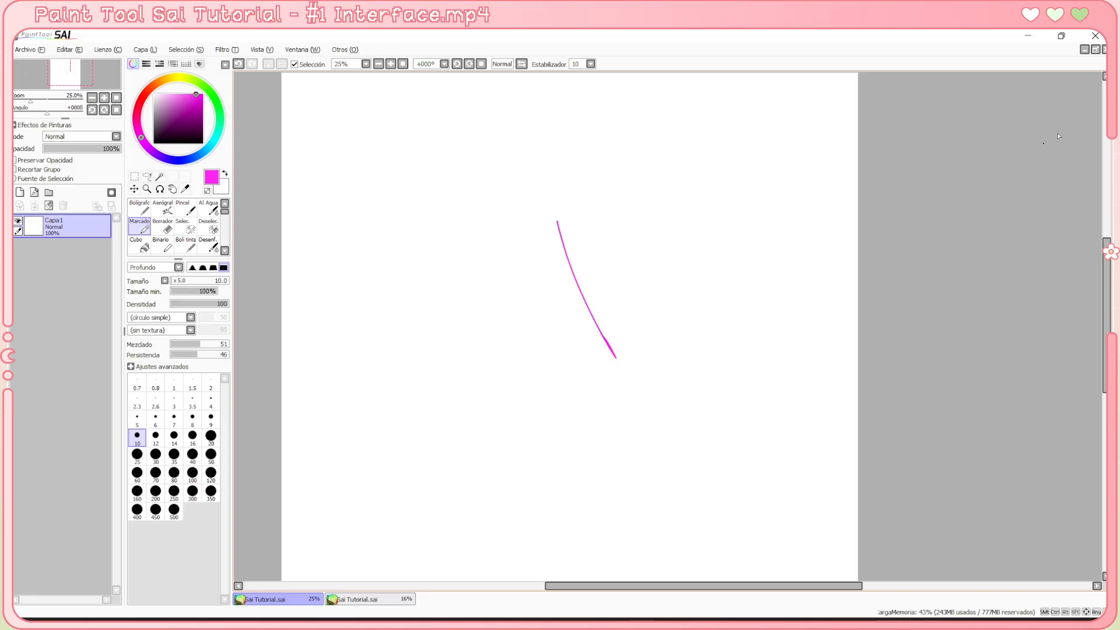
Turn the two canvas views into floating windows and arrange them side by side
left_click(1095, 50)
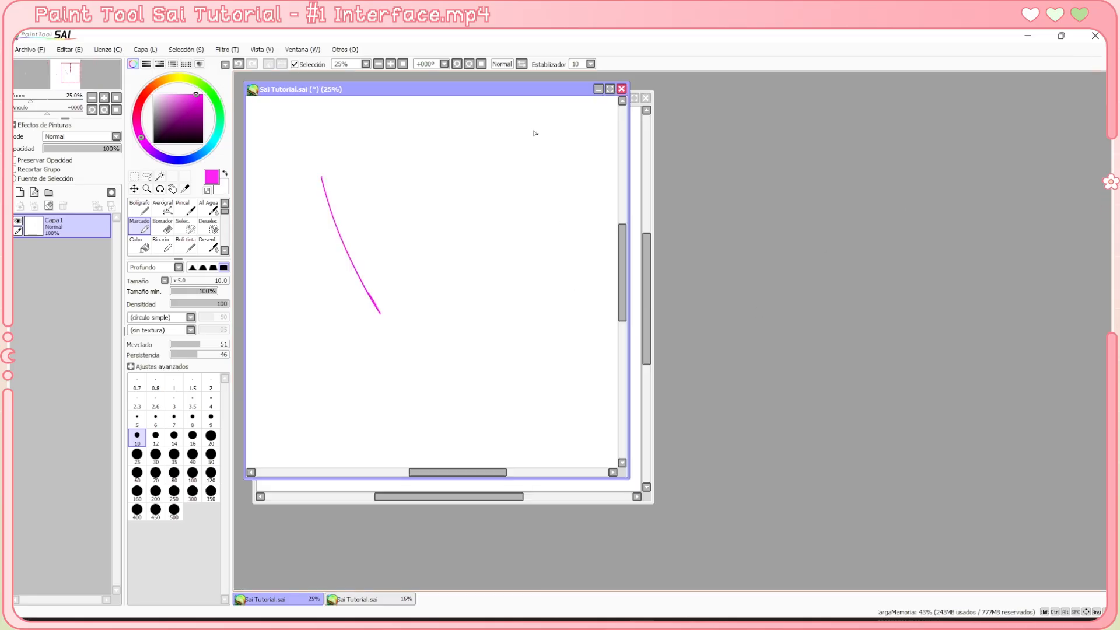
left_click_drag(544, 89, 997, 91)
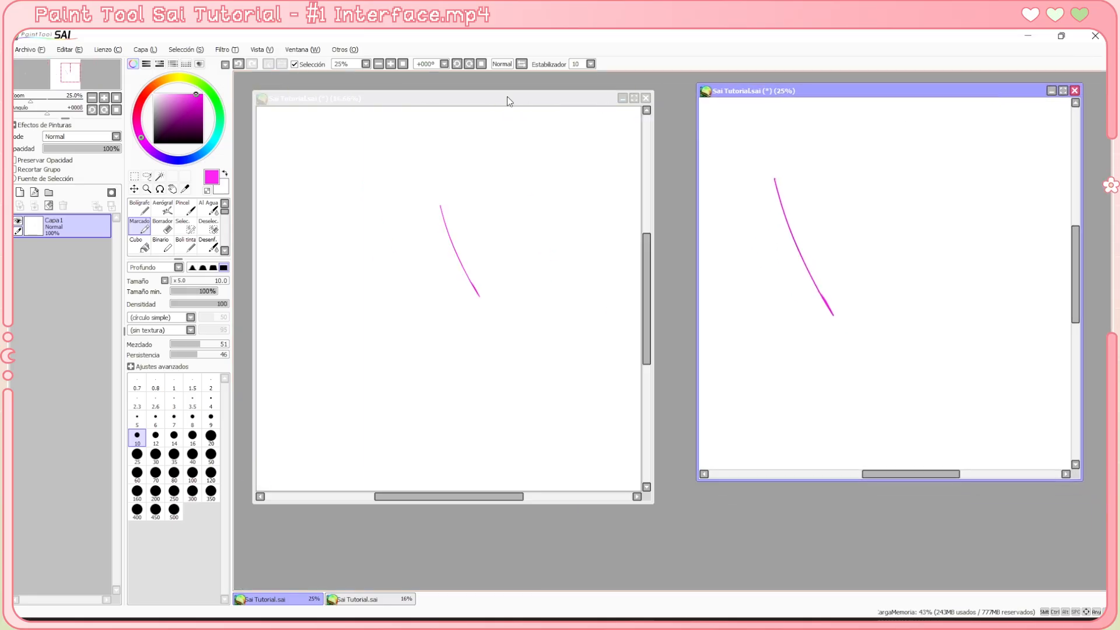
left_click_drag(507, 100, 498, 88)
In the 16.66% view, sketch a short diagonal stroke beside the existing one and a circle with crossed guide lines beneath them
mouse_move(388, 225)
left_mouse_down()
mouse_move(408, 276)
mouse_move(457, 305)
mouse_move(432, 379)
left_mouse_up()
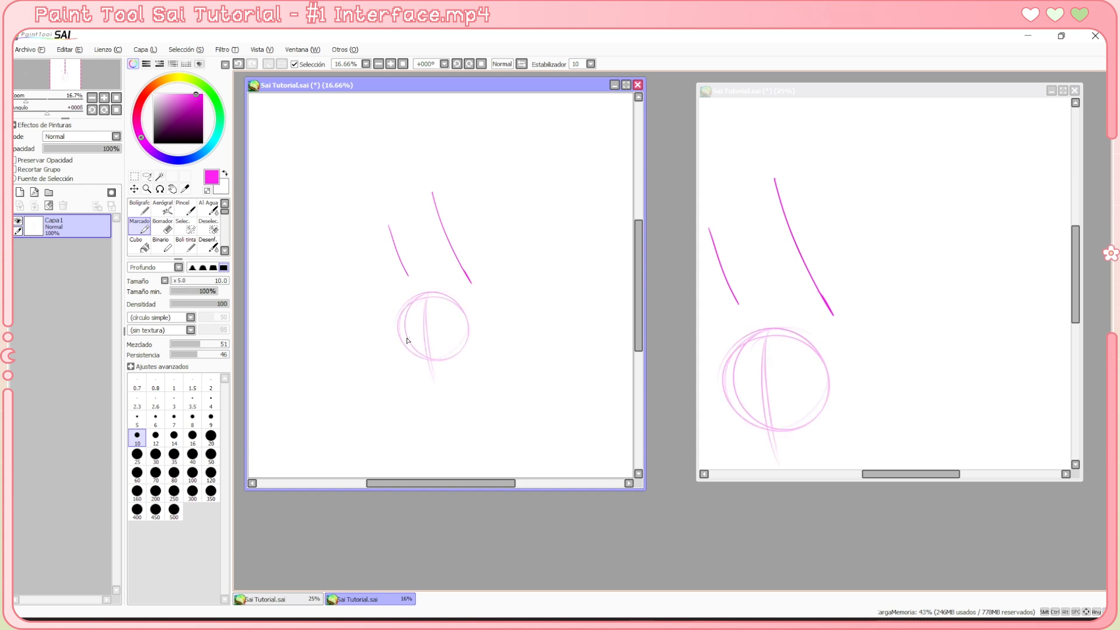
mouse_move(400, 338)
left_mouse_down()
mouse_move(480, 334)
mouse_move(460, 337)
left_mouse_up()
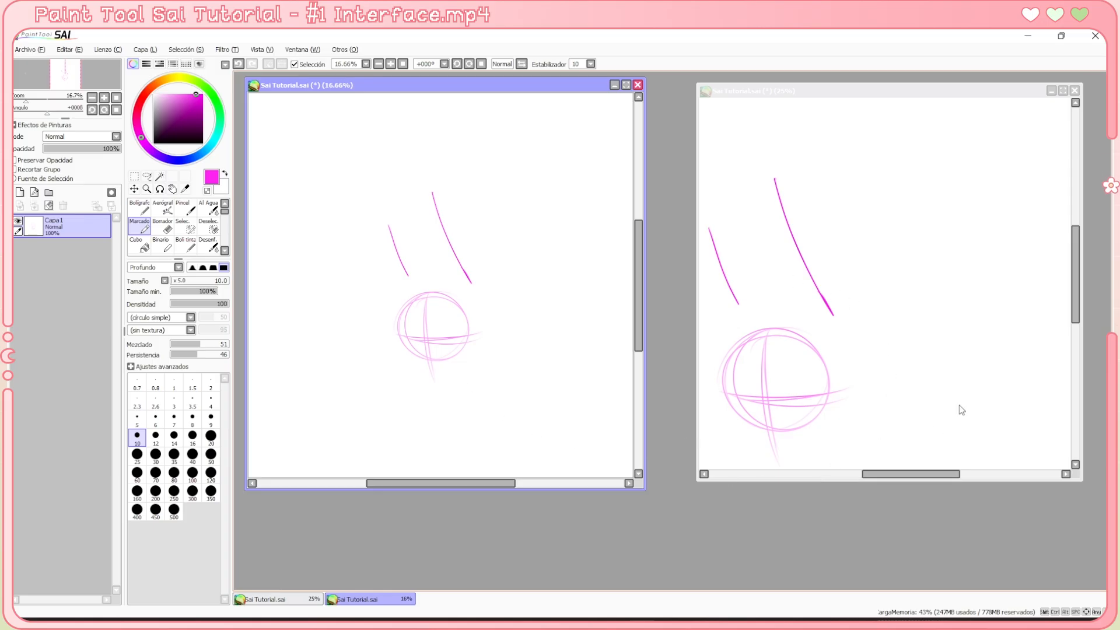
Enlarge the second view to 50% and frame the sketched circle in it
left_click(793, 367)
scroll(763, 326, "down", 1)
scroll(764, 339, "up", 3)
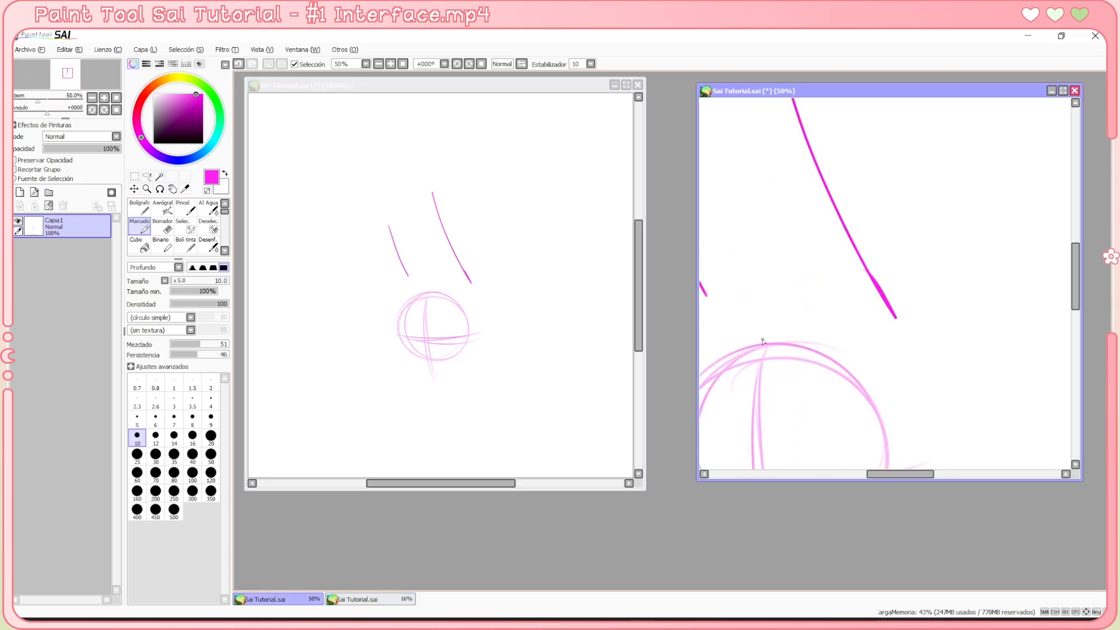
scroll(765, 343, "down", 3)
scroll(764, 368, "up", 3)
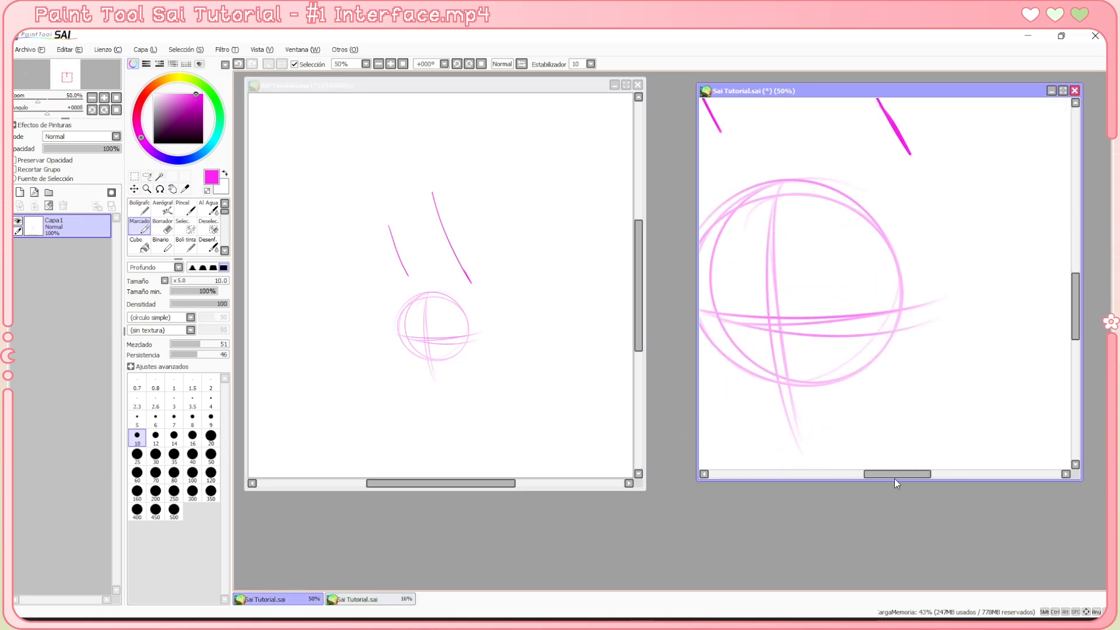
left_click_drag(894, 474, 878, 476)
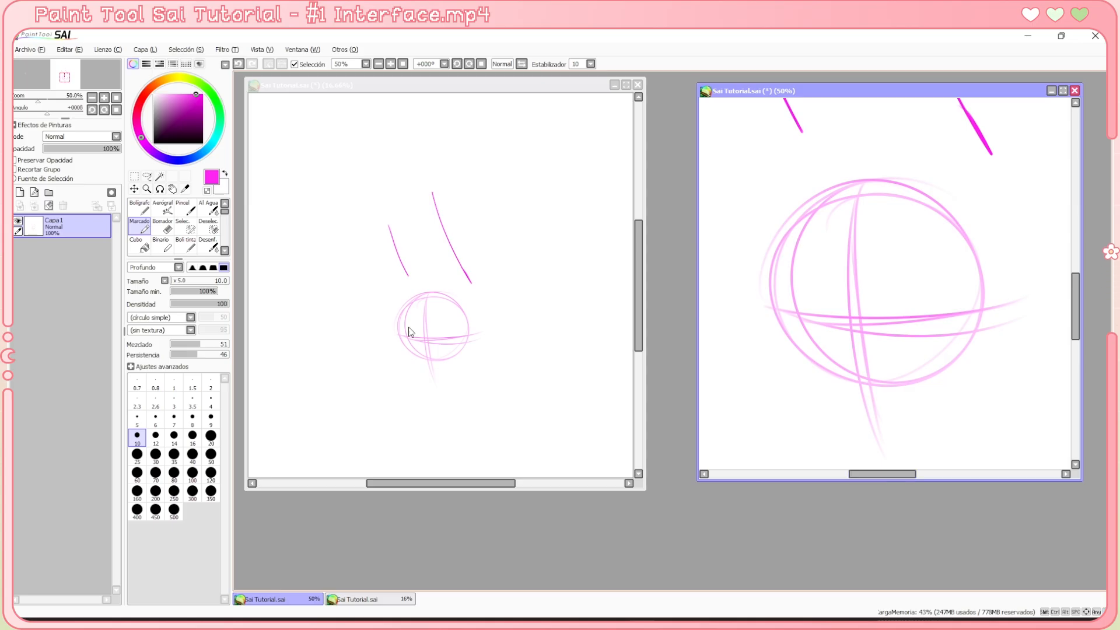
In the 16.66% view, add a short curved jaw line below the circle's left edge
left_click(400, 344)
left_click_drag(399, 336, 404, 356)
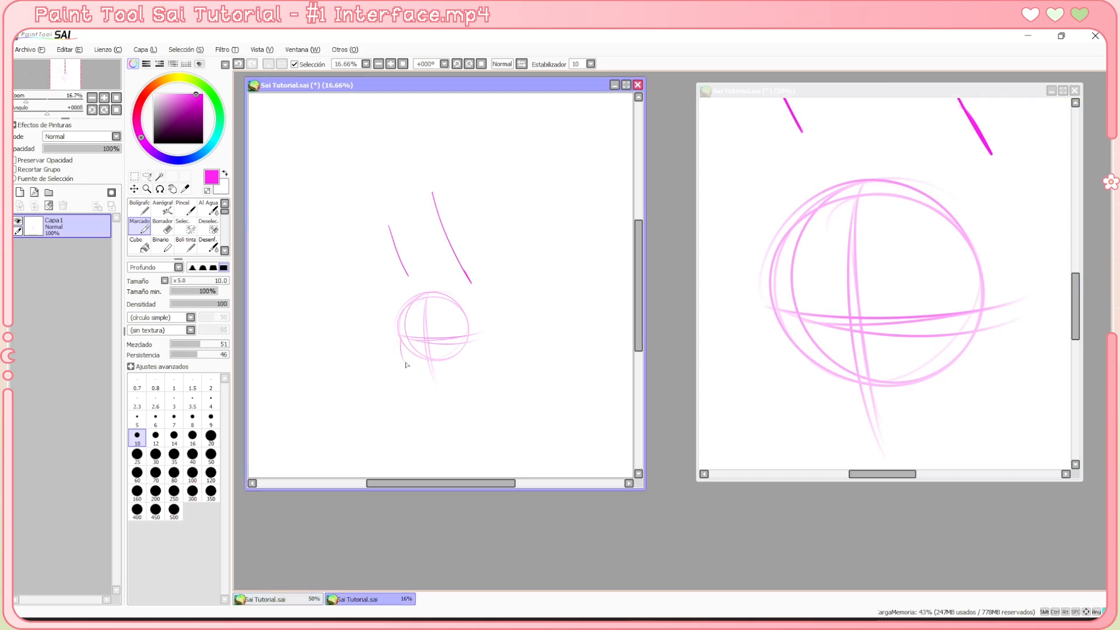
Scribble large magenta loops across the sketch and undo them
mouse_move(290, 227)
left_mouse_down()
mouse_move(550, 219)
mouse_move(391, 337)
mouse_move(502, 195)
mouse_move(504, 458)
mouse_move(392, 359)
mouse_move(522, 406)
mouse_move(360, 378)
mouse_move(518, 235)
mouse_move(346, 238)
mouse_move(537, 363)
mouse_move(505, 406)
mouse_move(363, 425)
mouse_move(449, 211)
mouse_move(497, 389)
left_mouse_up()
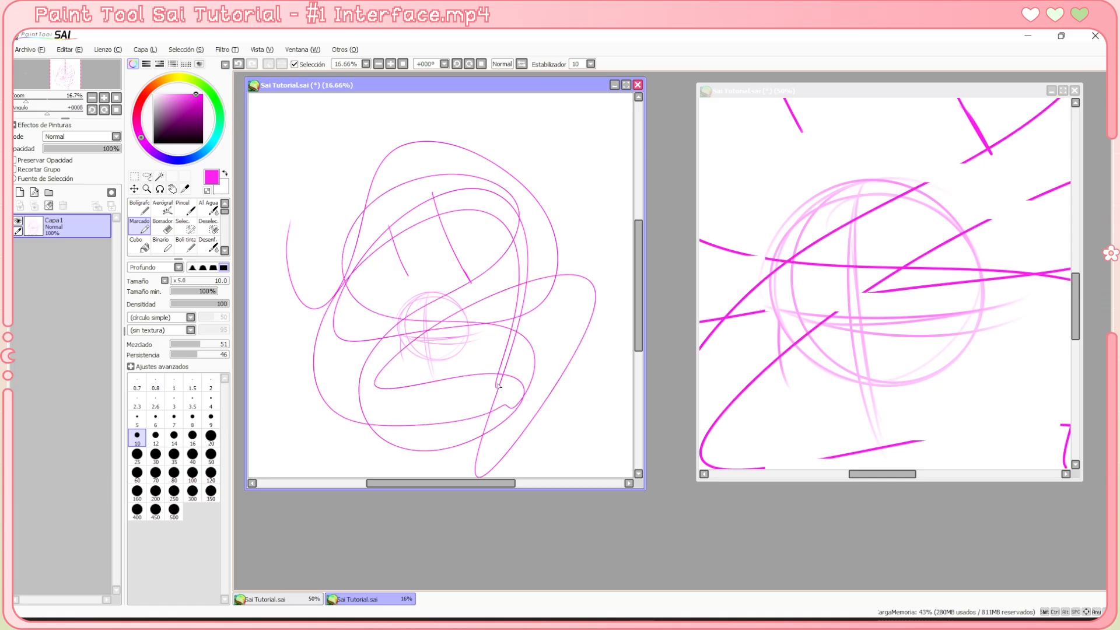
key("ctrl+z")
key("ctrl+z")
key("ctrl+z")
key("ctrl+z")
key("ctrl+z")
key("ctrl+z")
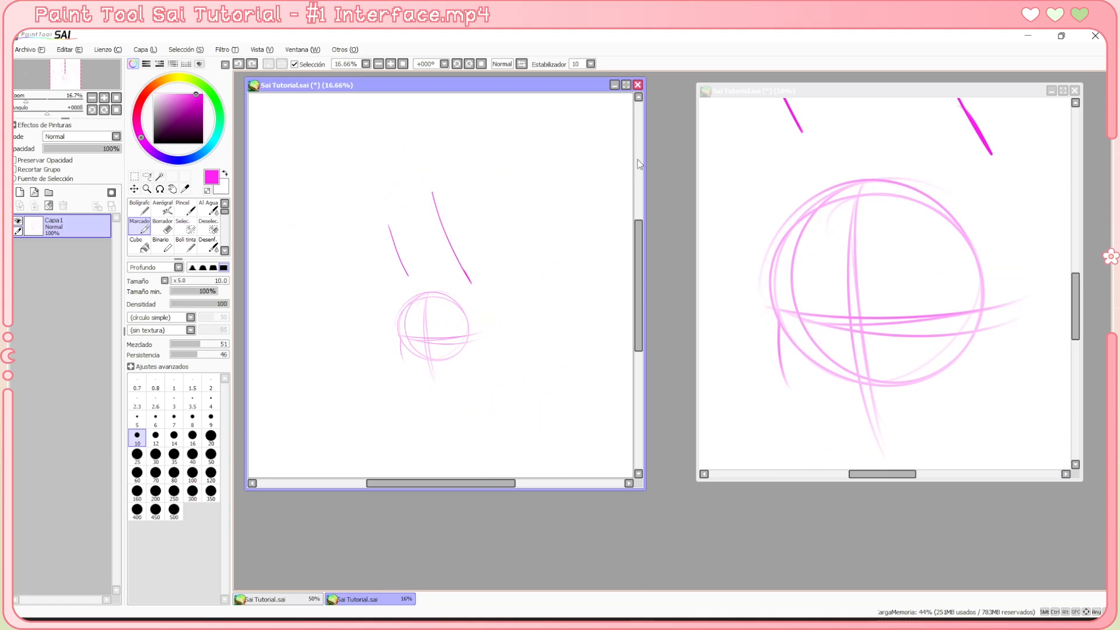
Close the second view and maximize the remaining 16.66% view of the canvas
left_click(1074, 92)
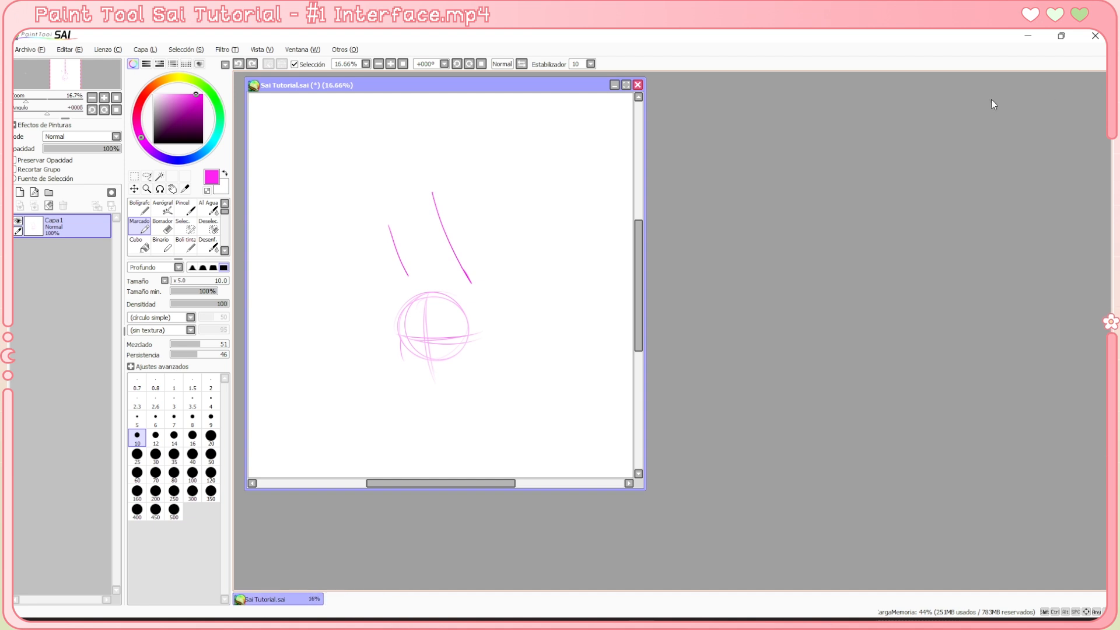
left_click(626, 84)
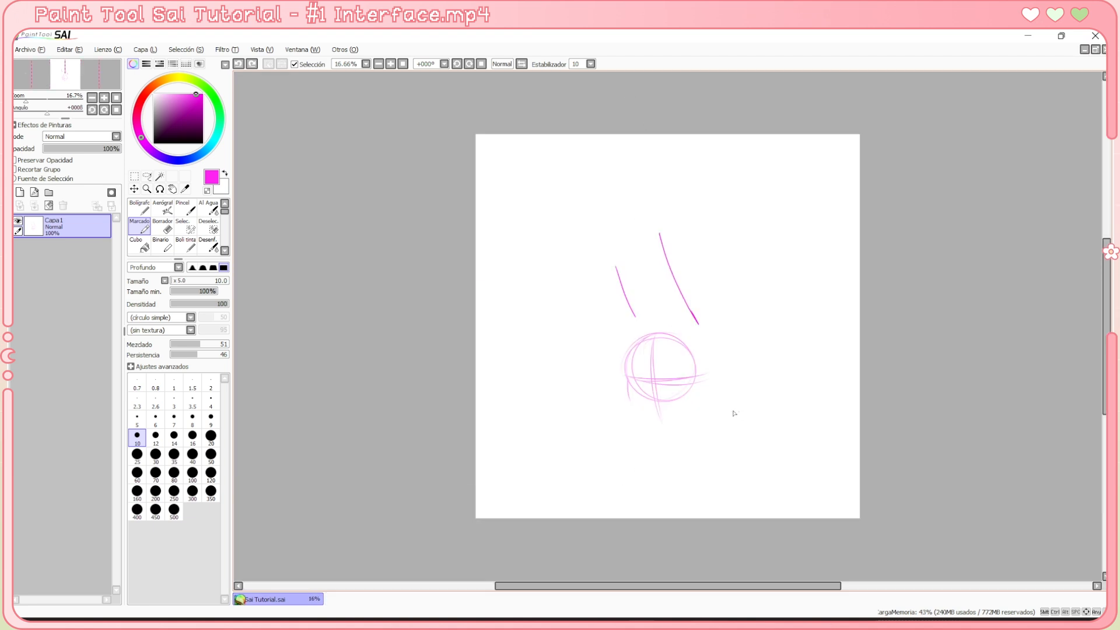
Look over the Vista commands, and try zooming in and out of the sketch before resetting the zoom
left_click(262, 50)
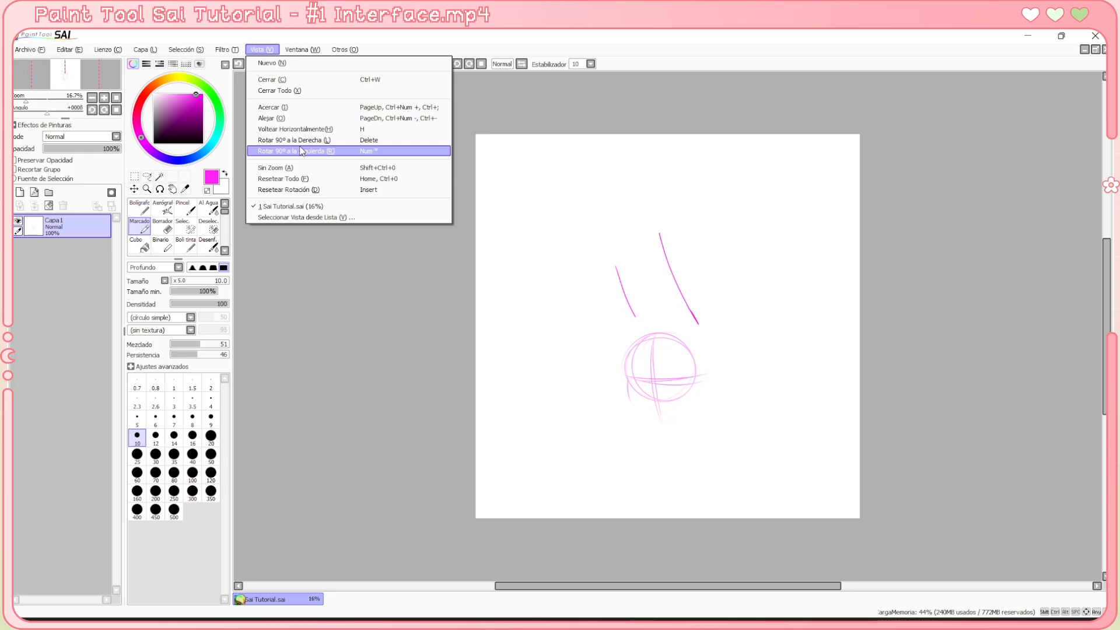
left_click(606, 306)
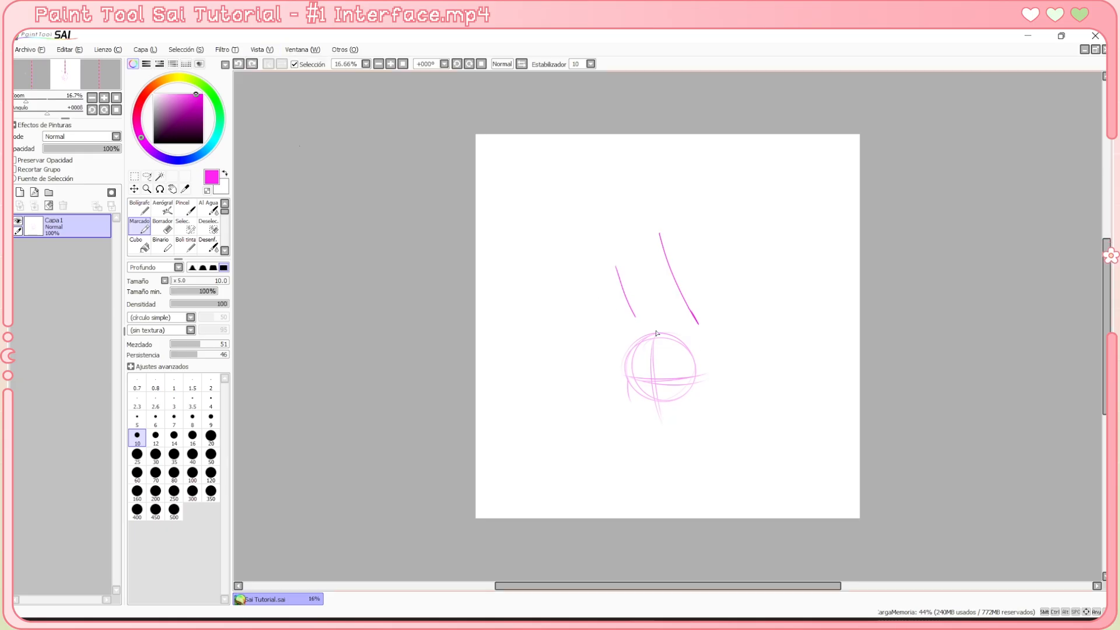
scroll(657, 333, "down", 4)
scroll(658, 333, "up", 6)
scroll(618, 293, "down", 1)
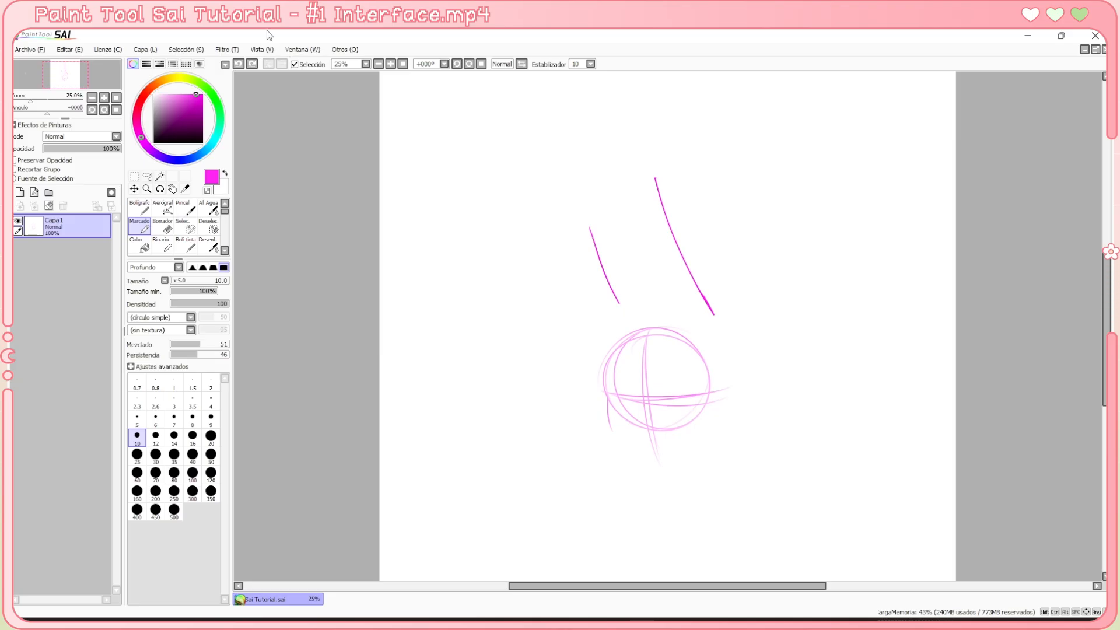
scroll(720, 291, "up", 3)
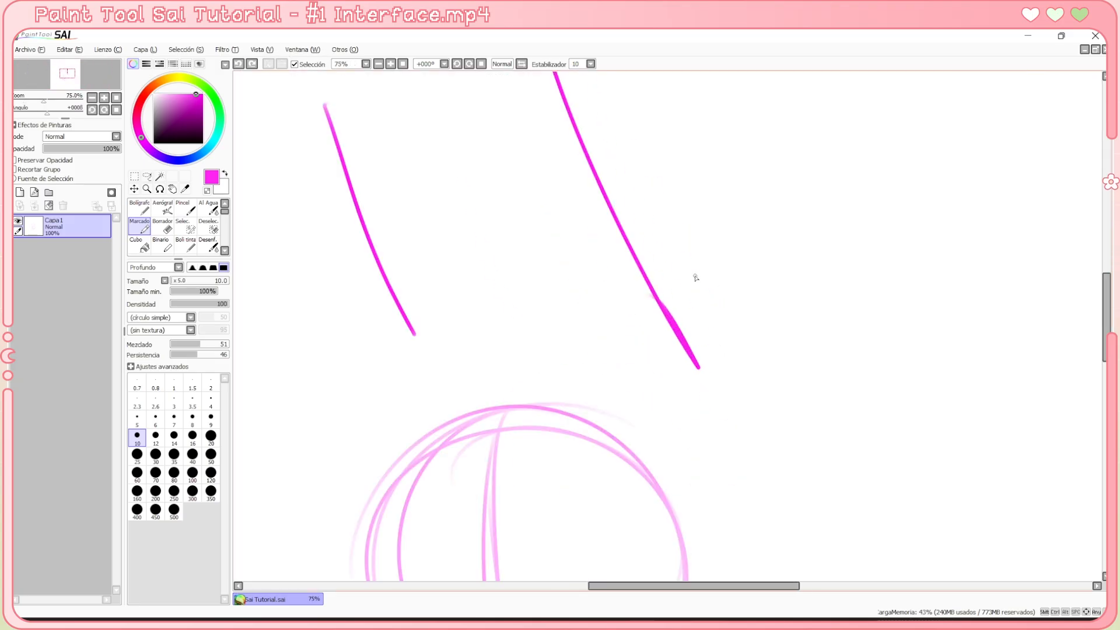
scroll(695, 278, "down", 3)
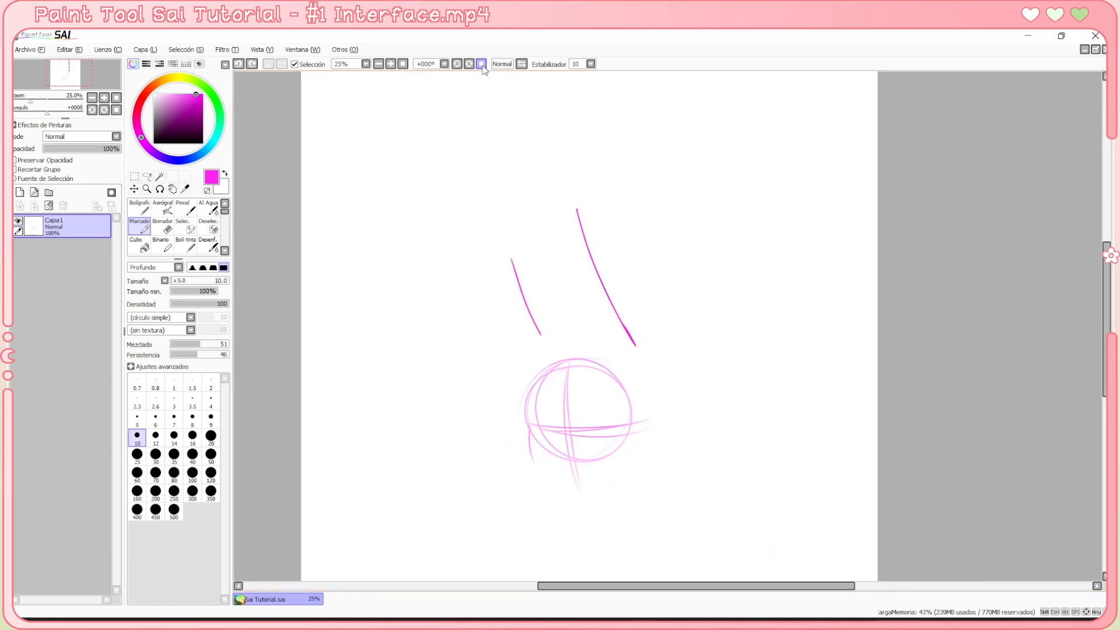
left_click(403, 64)
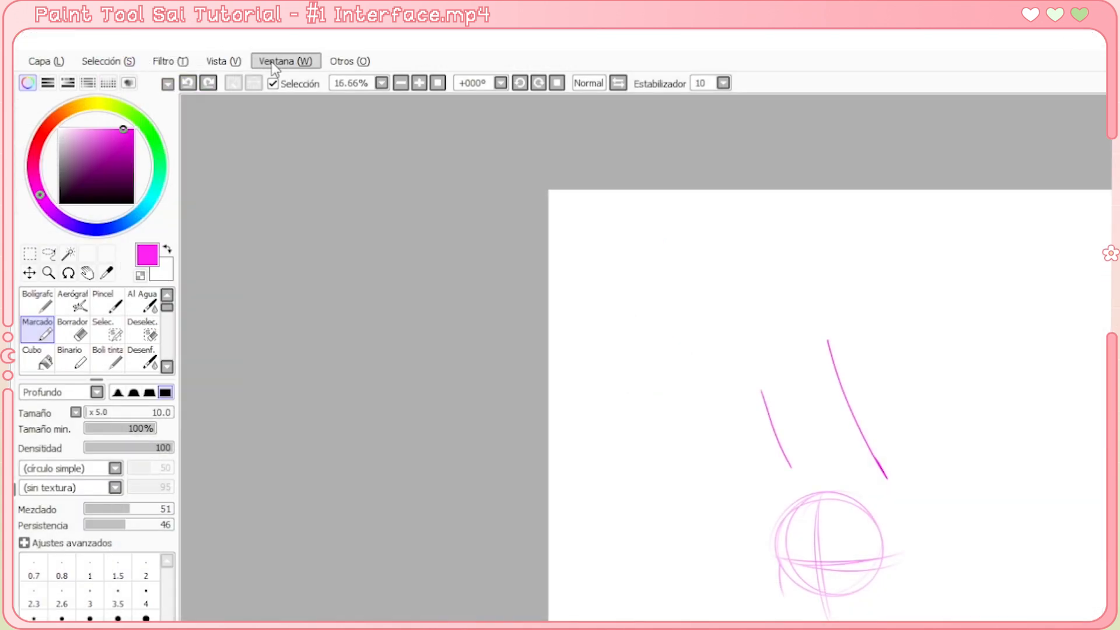
Switch the Mostrar Panel de Capa a la Derecha option on and back off
left_click(273, 63)
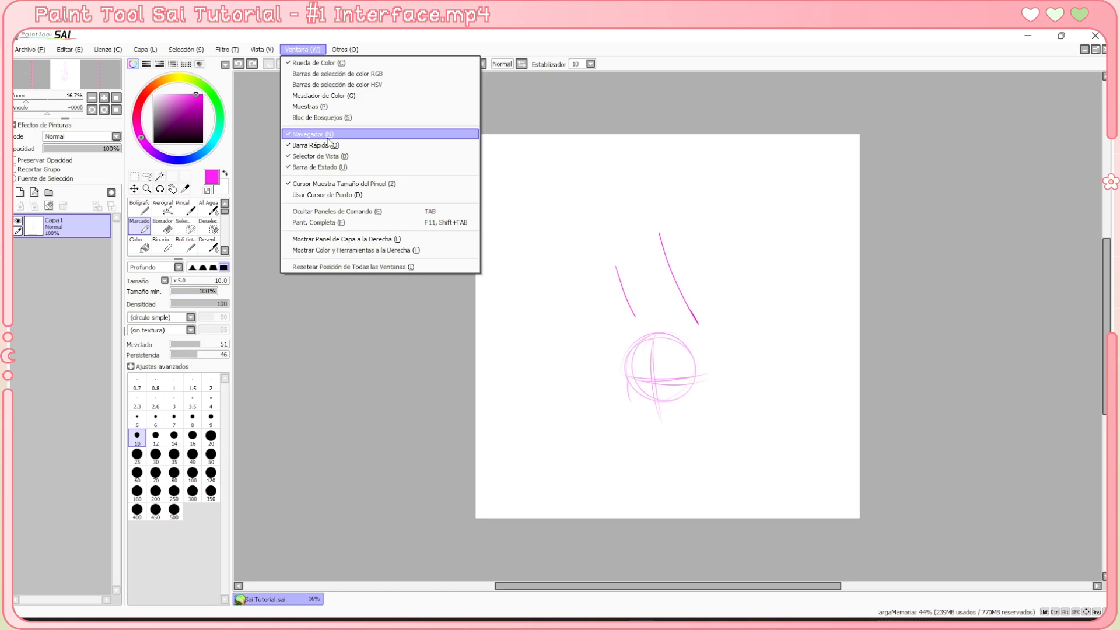
left_click(408, 239)
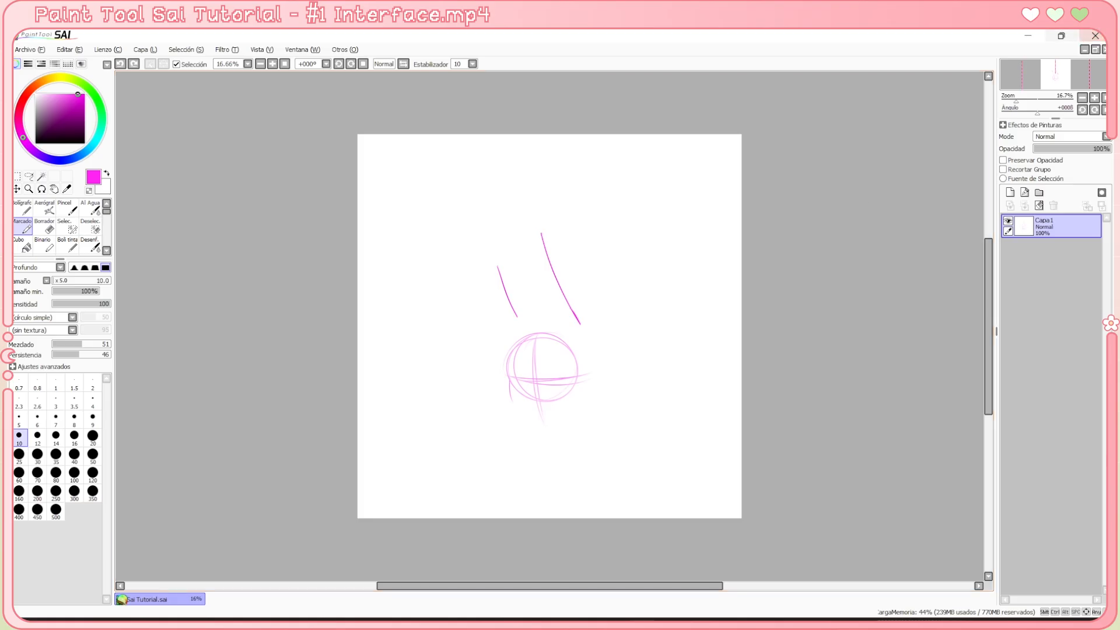
left_click(303, 52)
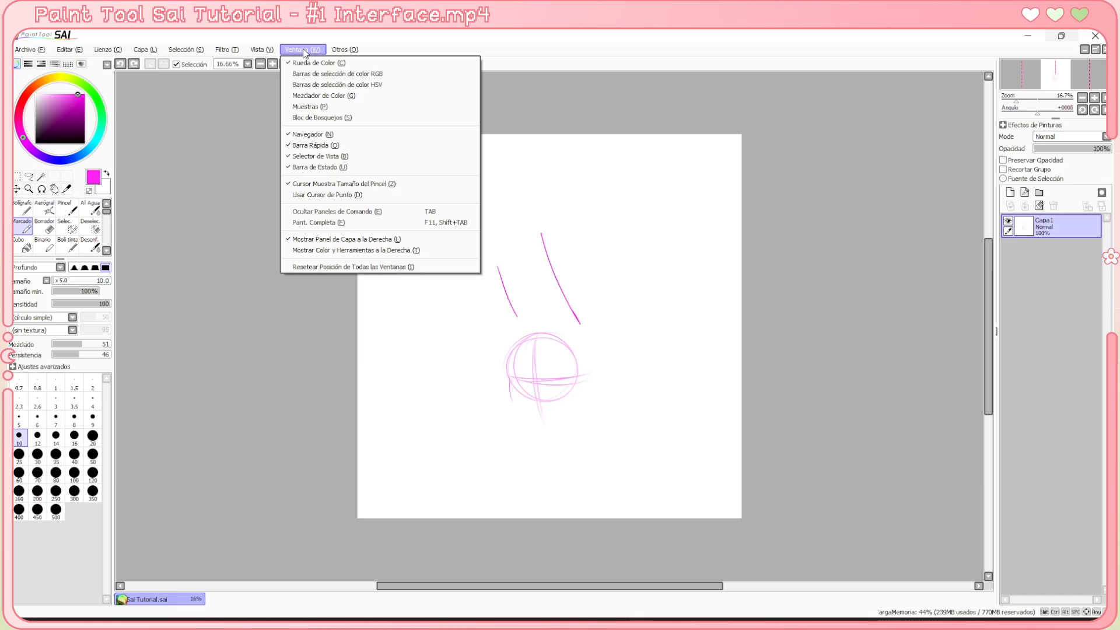
left_click(295, 250)
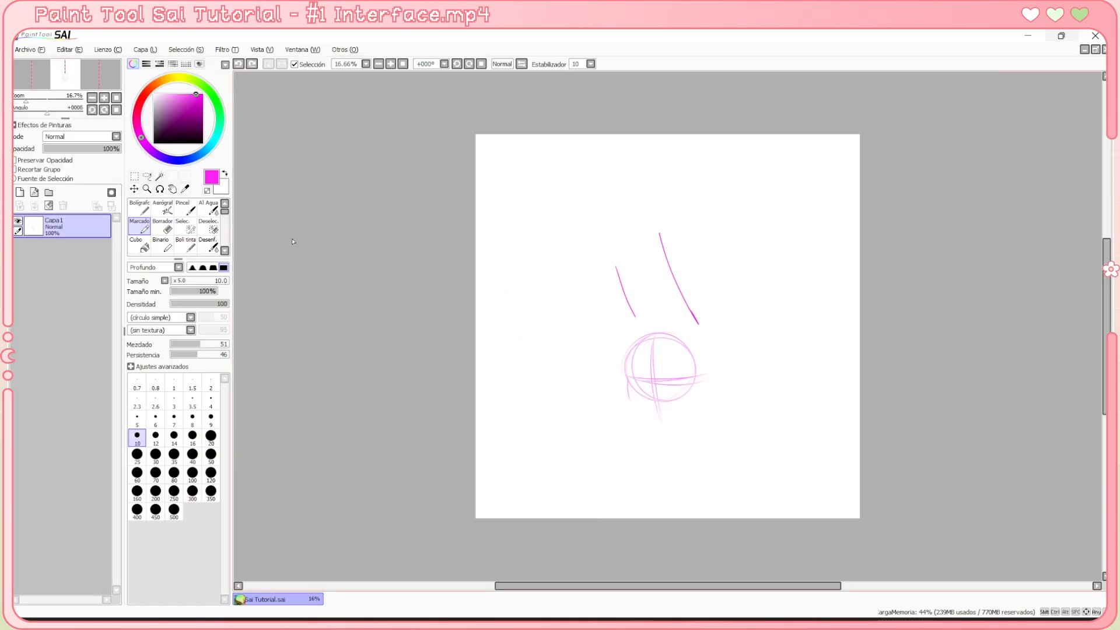
Turn on both the Mostrar Color y Herramientas a la Derecha and Mostrar Panel de Capa a la Derecha options
left_click(302, 49)
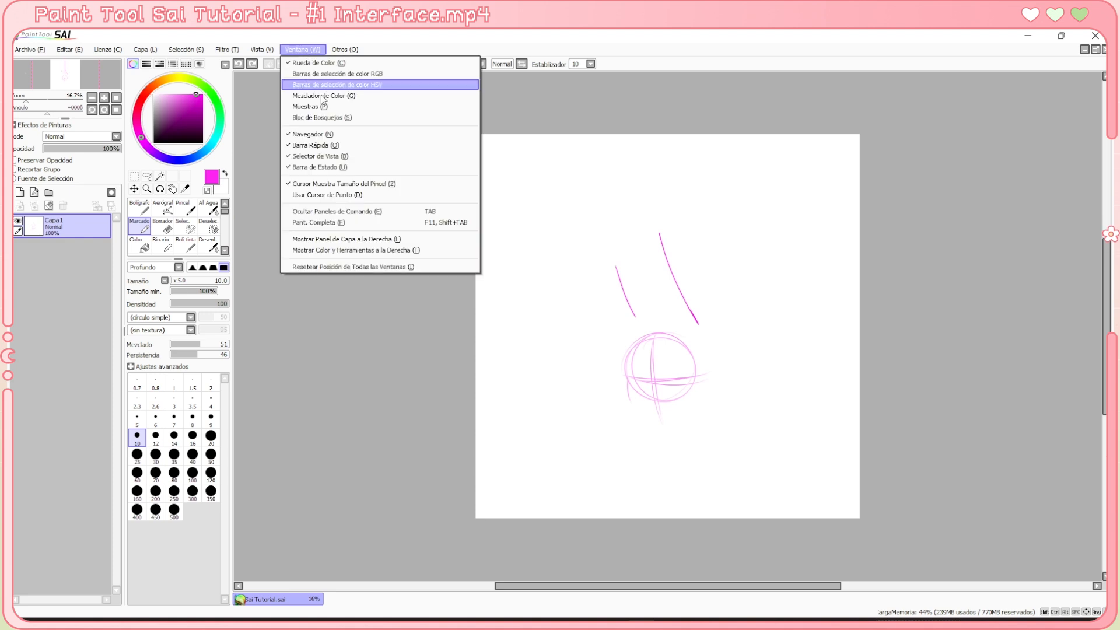
left_click(317, 254)
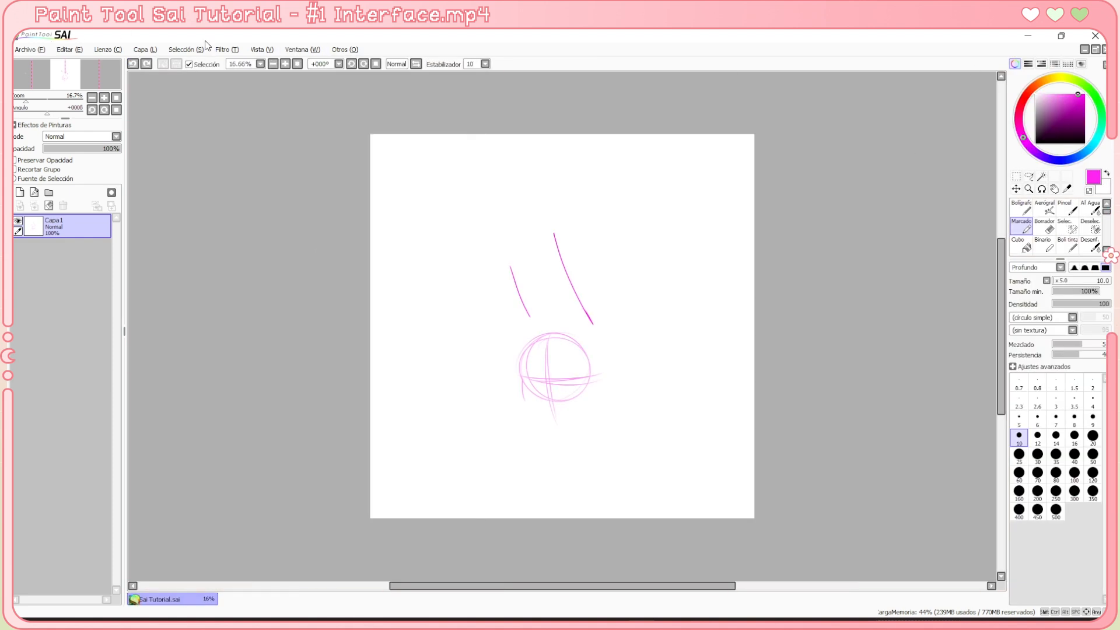
left_click(302, 50)
left_click(316, 240)
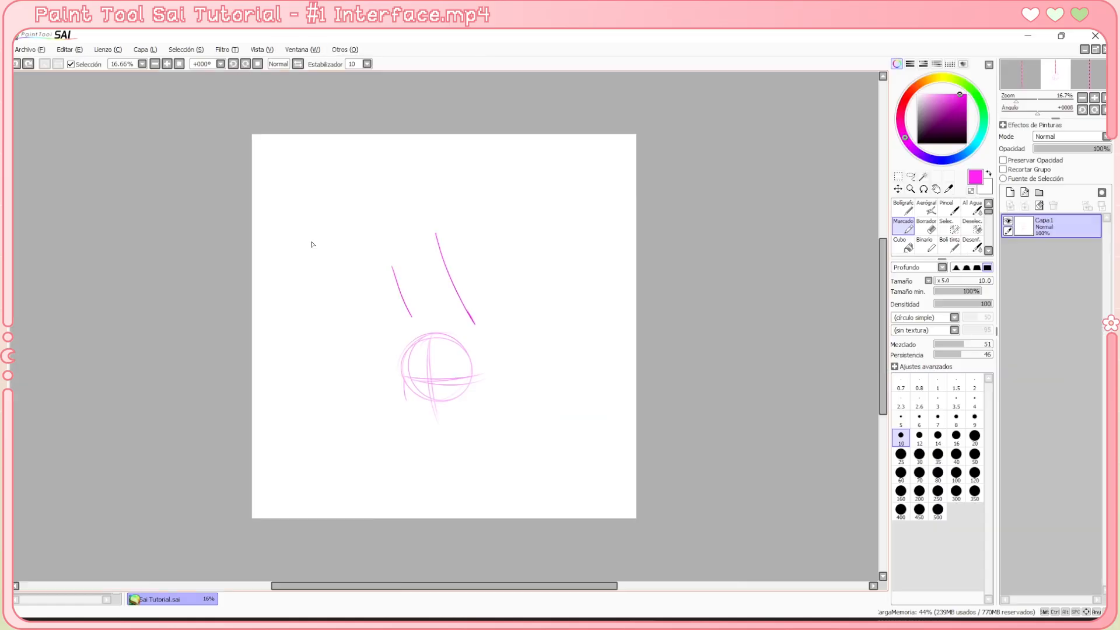
Turn off the Mostrar Color y Herramientas a la Derecha option
left_click(302, 50)
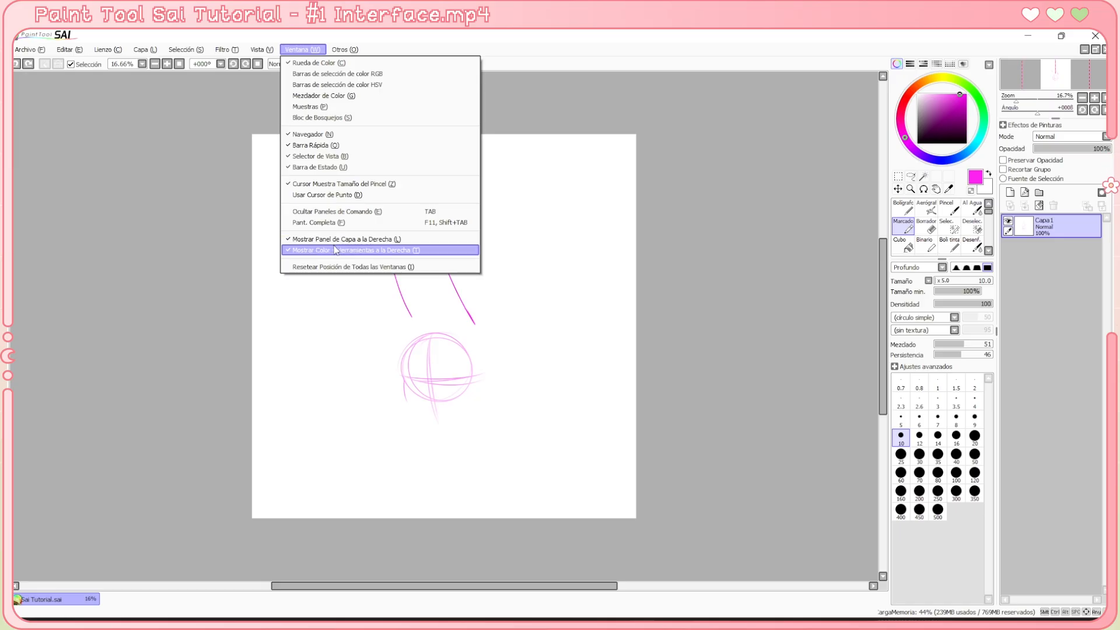
left_click(330, 249)
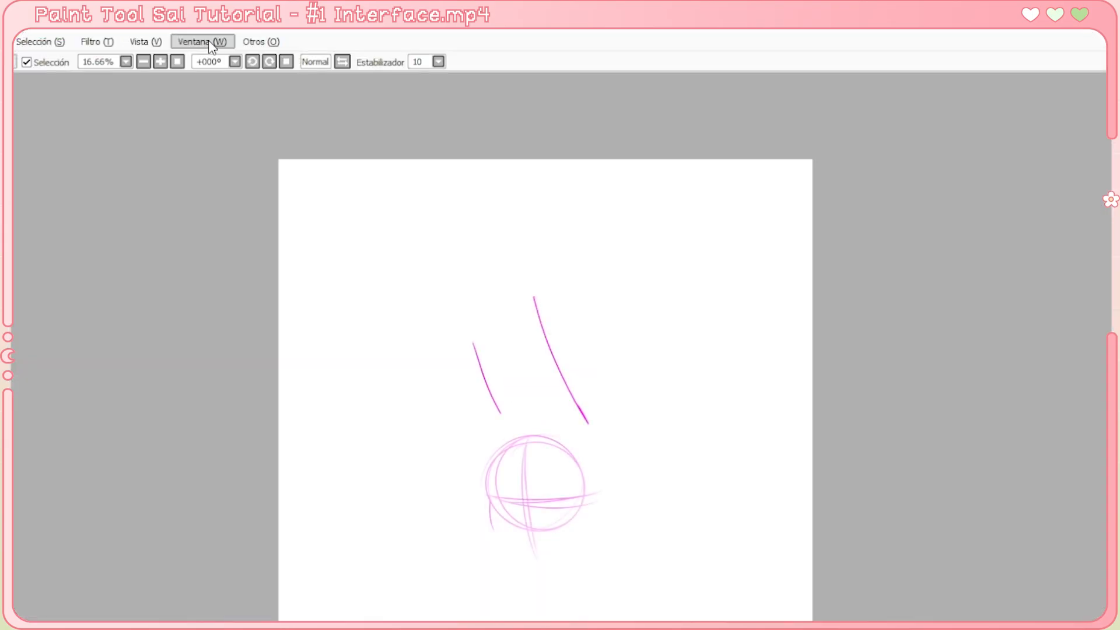
Look over the Ventana and Otros commands and read through the shortcut list in Atajos del Teclado
left_click(201, 41)
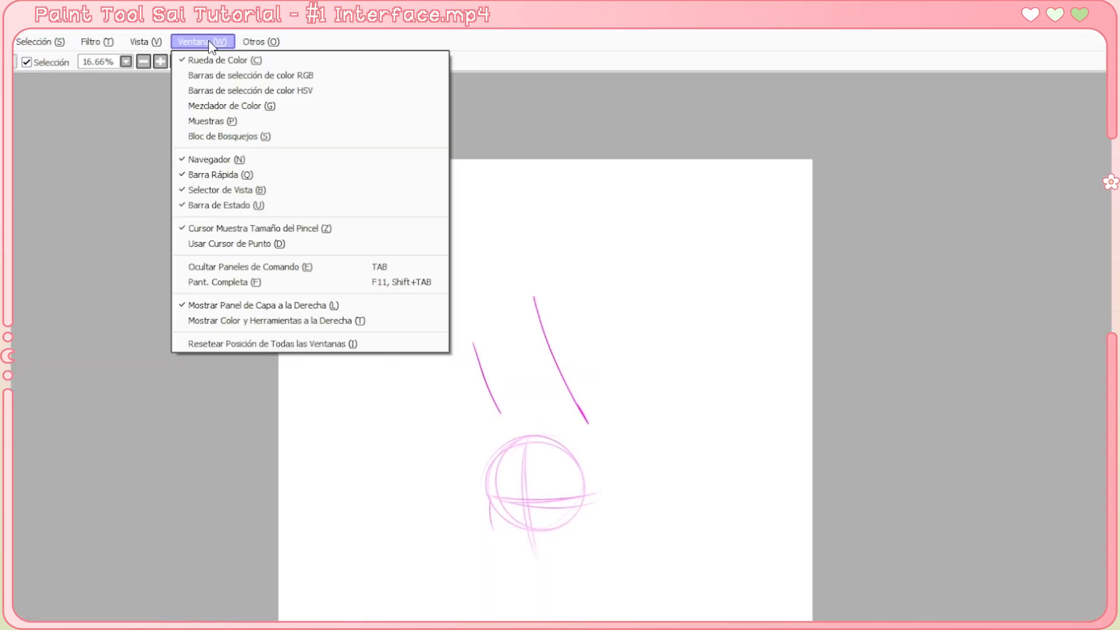
mouse_move(260, 42)
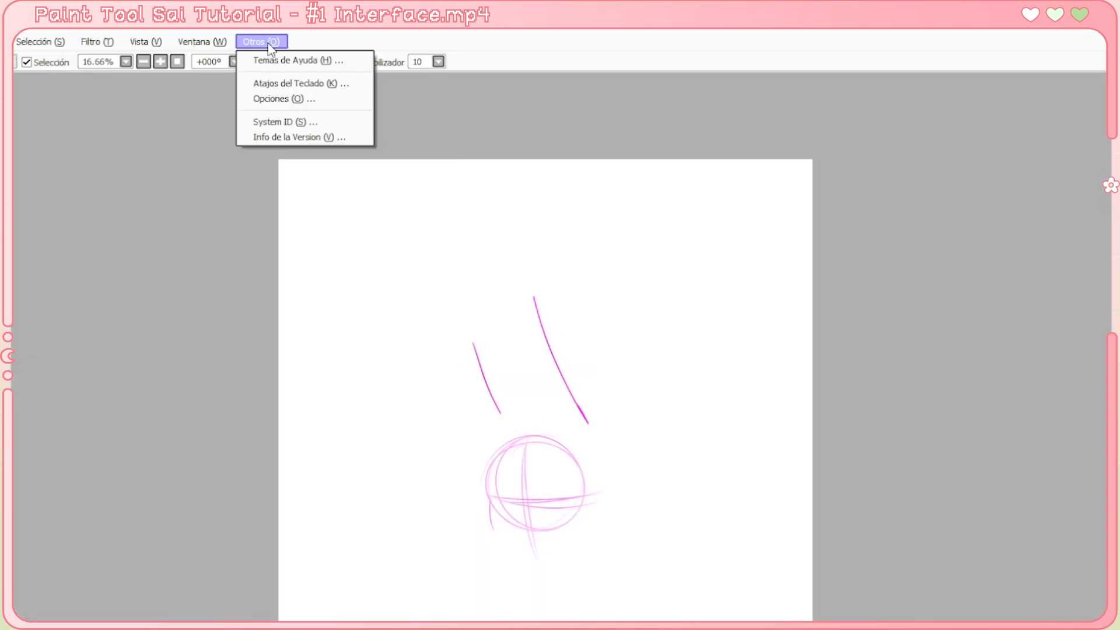
left_click(316, 85)
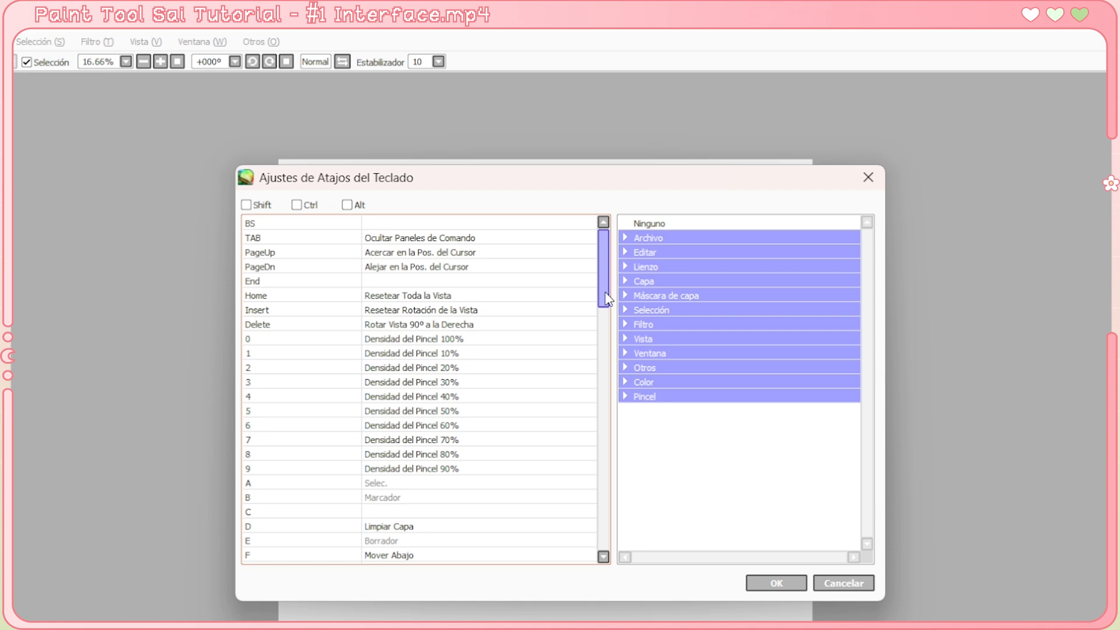
mouse_move(607, 299)
left_mouse_down()
mouse_move(605, 432)
mouse_move(607, 285)
left_mouse_up()
left_click_drag(603, 271, 600, 515)
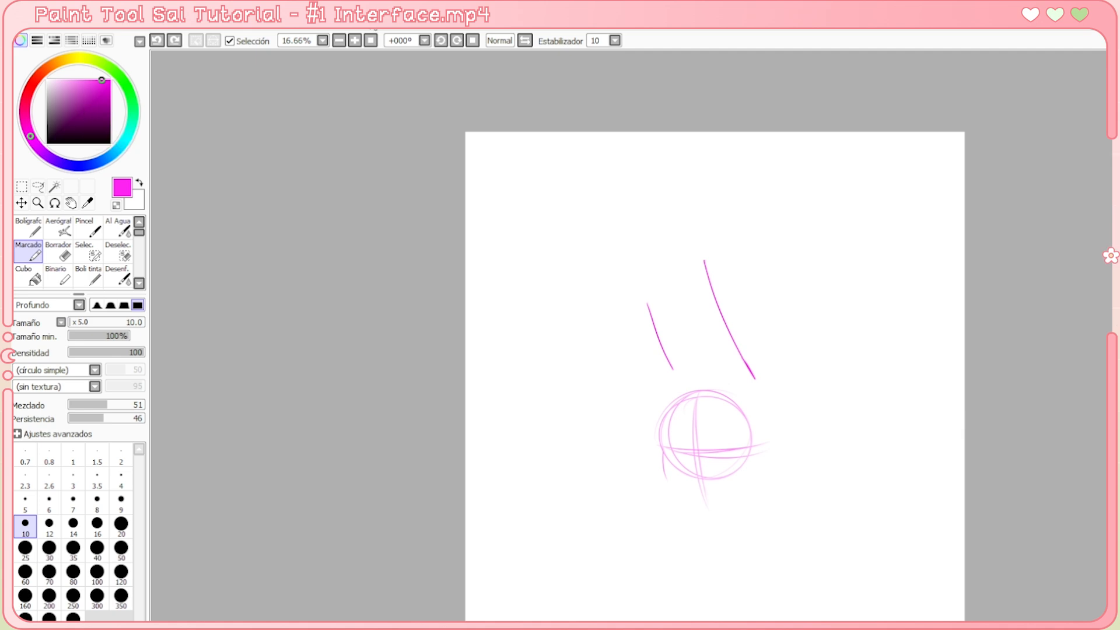
Show the RGB and HSV colour selection sliders below the colour wheel
left_click(379, 23)
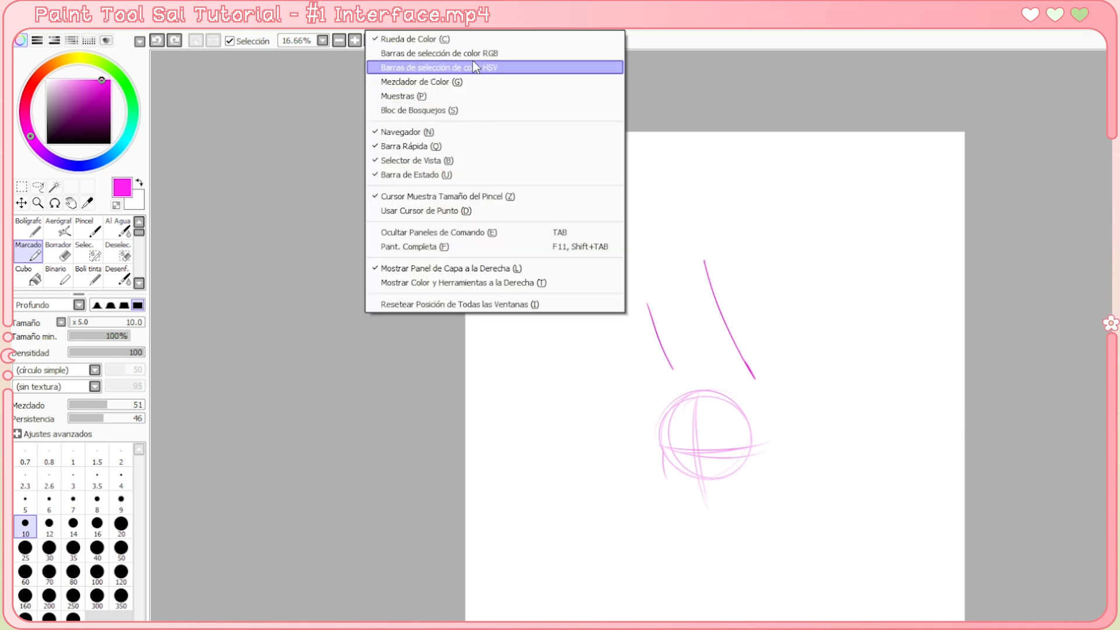
left_click(39, 45)
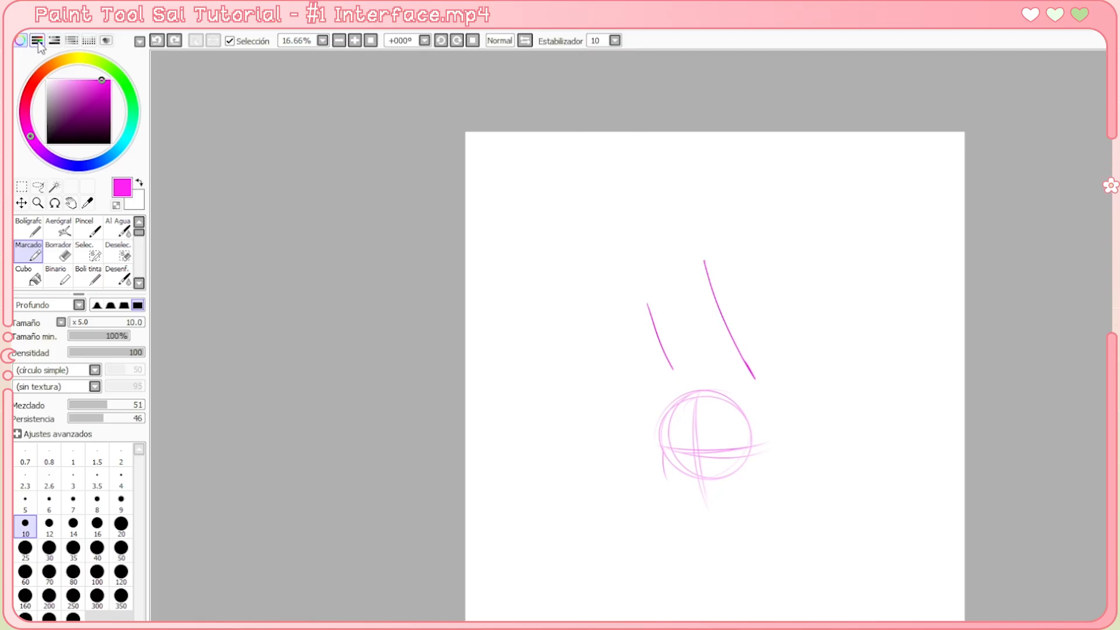
left_click(39, 44)
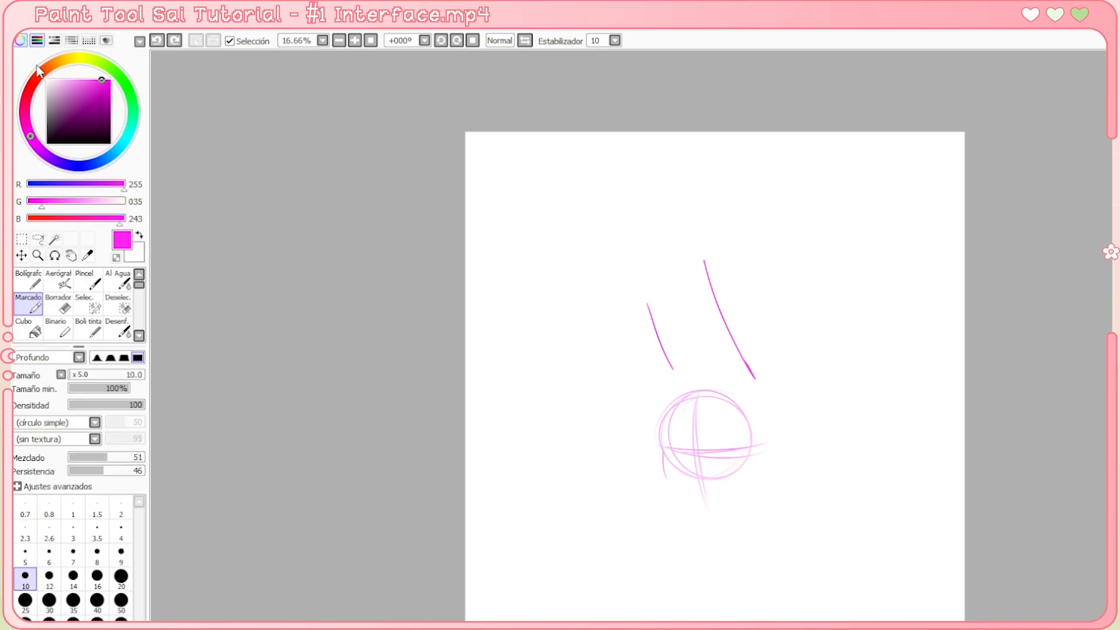
left_click(55, 40)
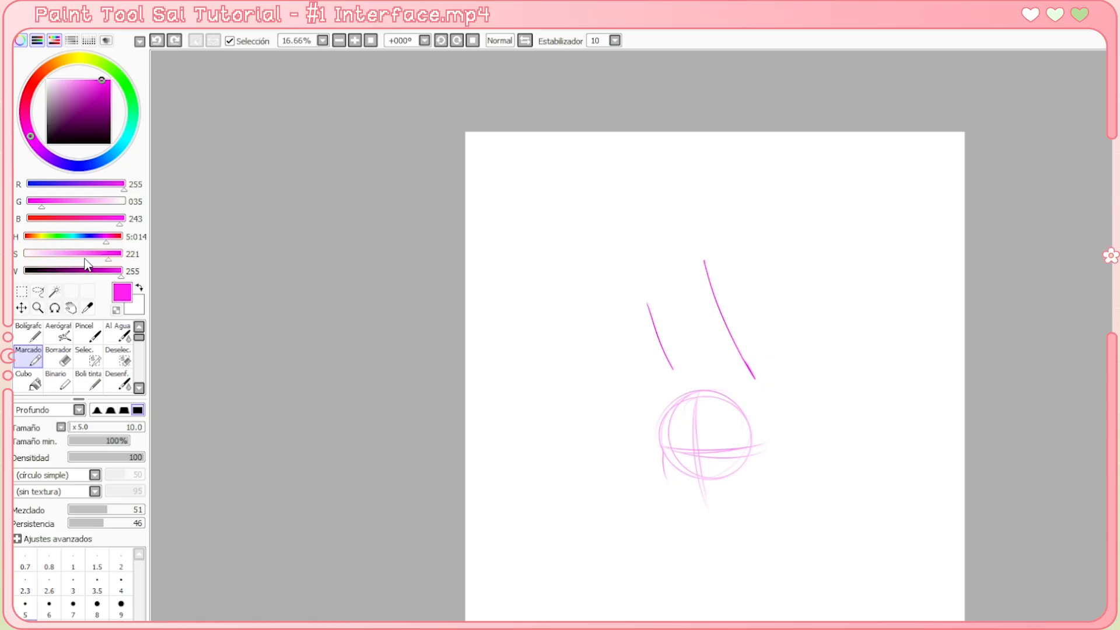
Switch the Mezclador de Color on and back off, and show the Muestras colour swatches
left_click(73, 42)
left_click(74, 44)
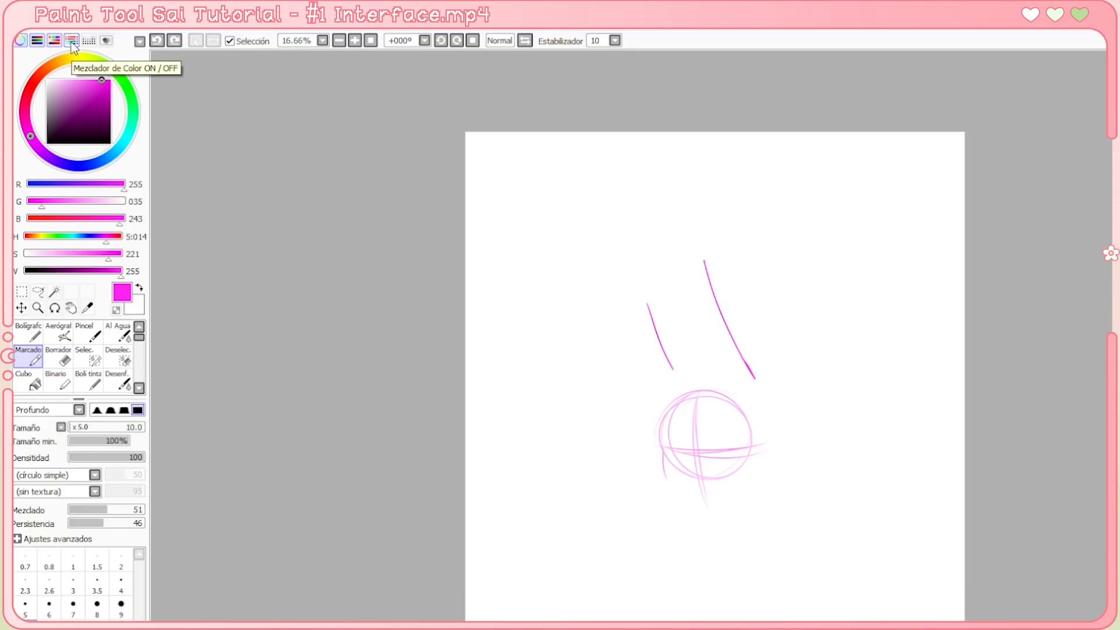
left_click(89, 41)
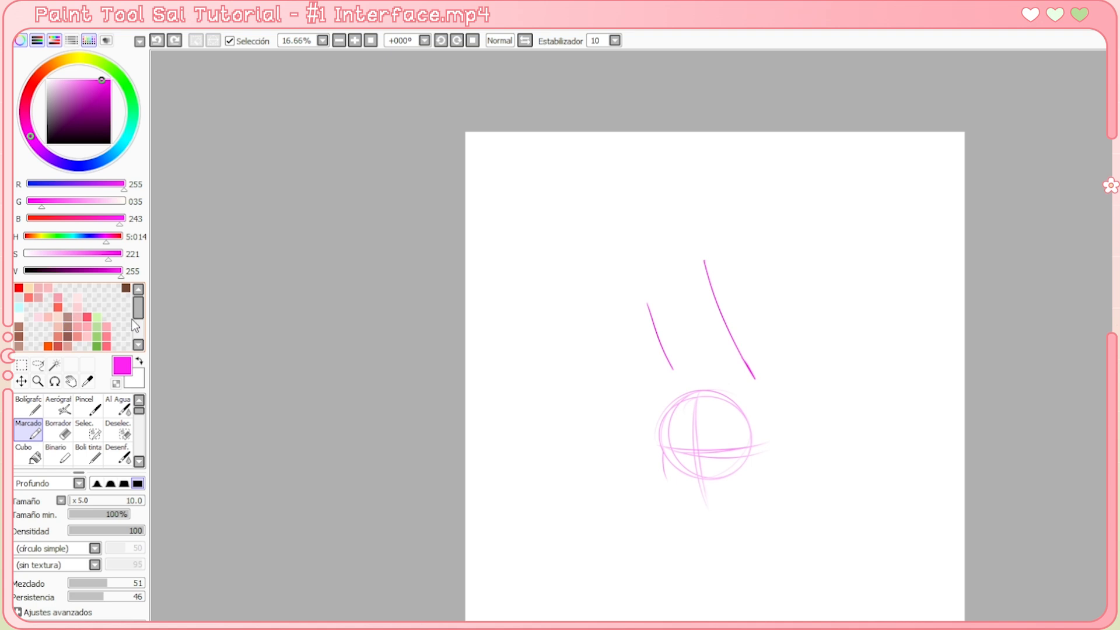
scroll(99, 338, "down", 2)
scroll(98, 338, "up", 2)
Store the current magenta in the empty swatch beside the dark brown one and remove it again
right_click(114, 292)
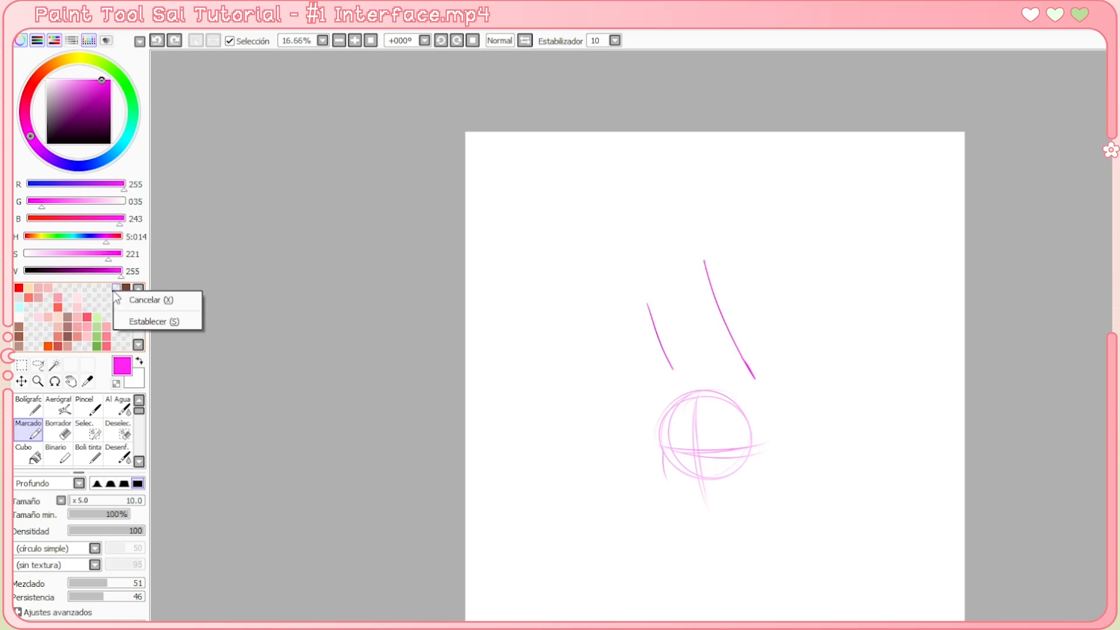
left_click(138, 321)
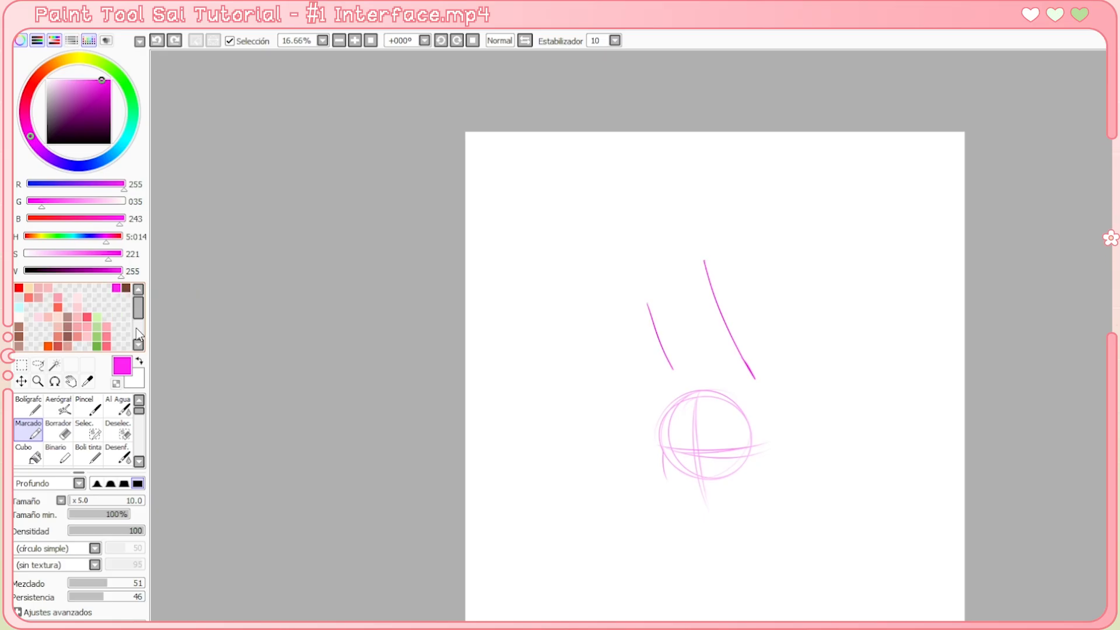
right_click(116, 288)
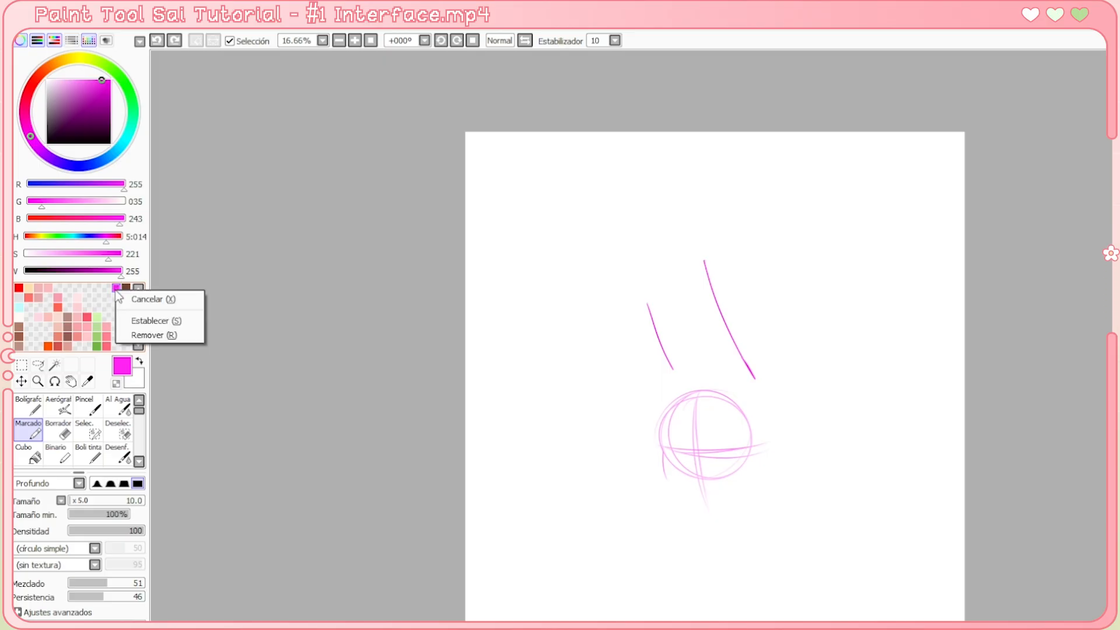
left_click(134, 336)
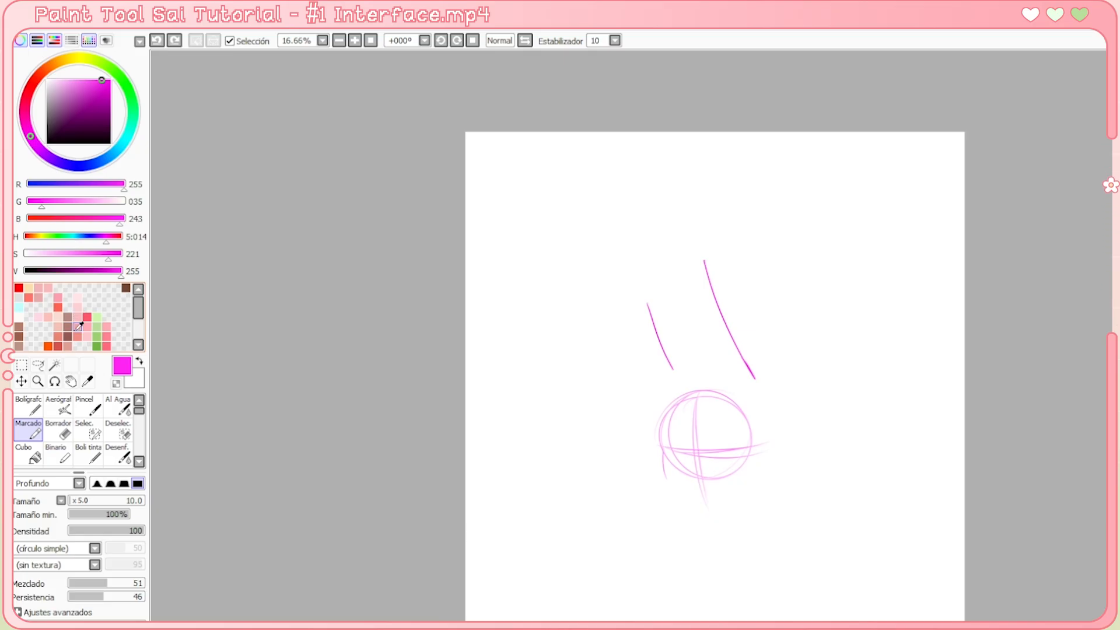
Pick the light grey swatch as the drawing colour and hide the RGB sliders
left_click(21, 297)
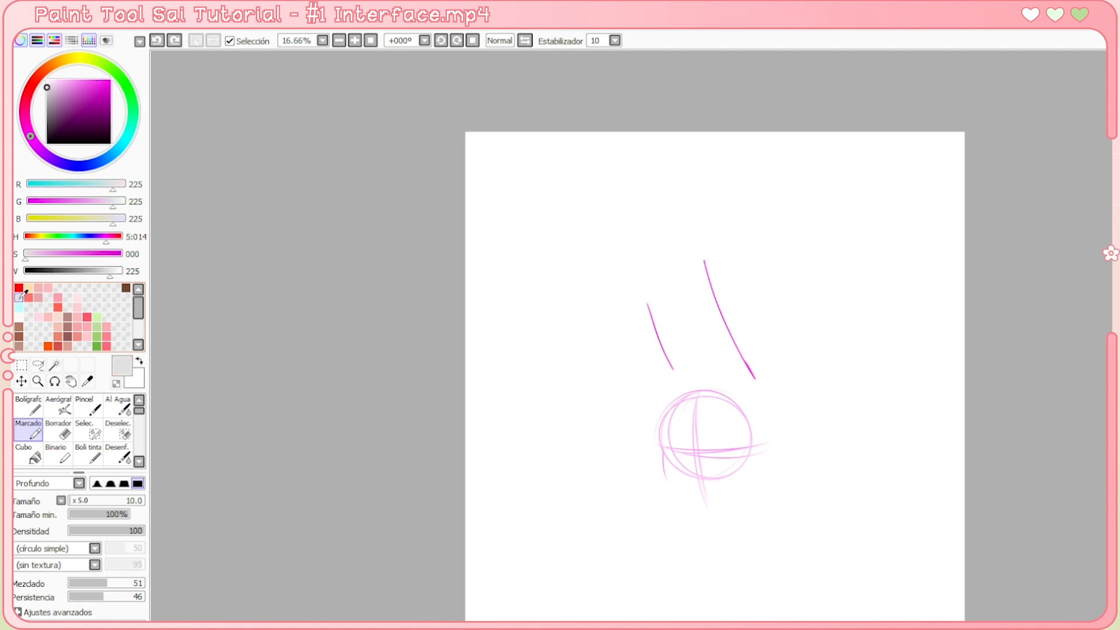
left_click(37, 41)
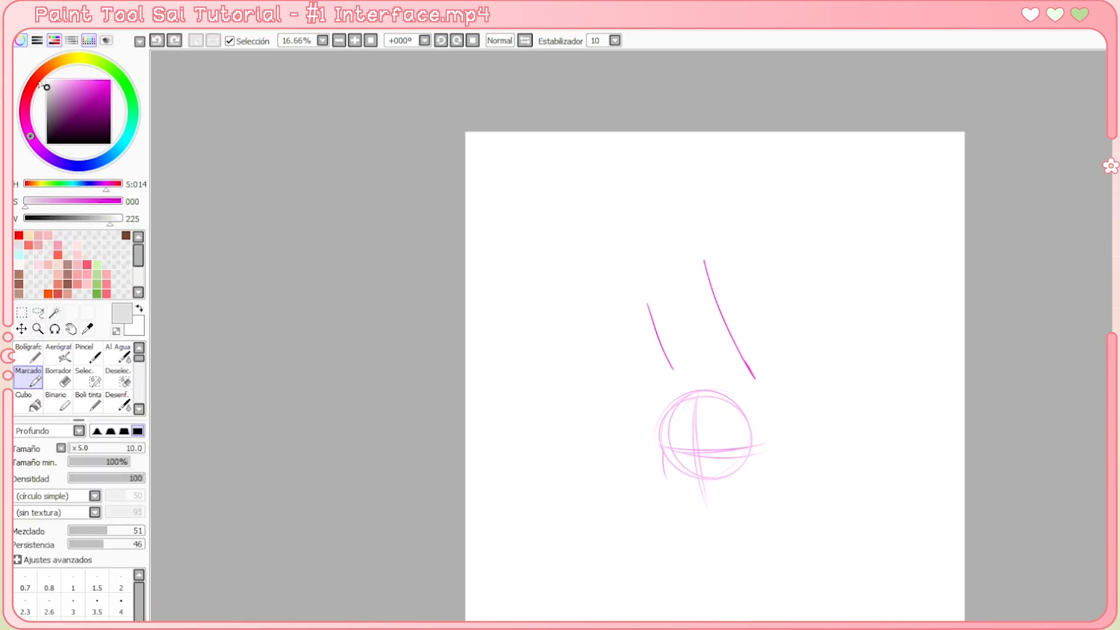
Switch the colour wheel off and back on
left_click(20, 41)
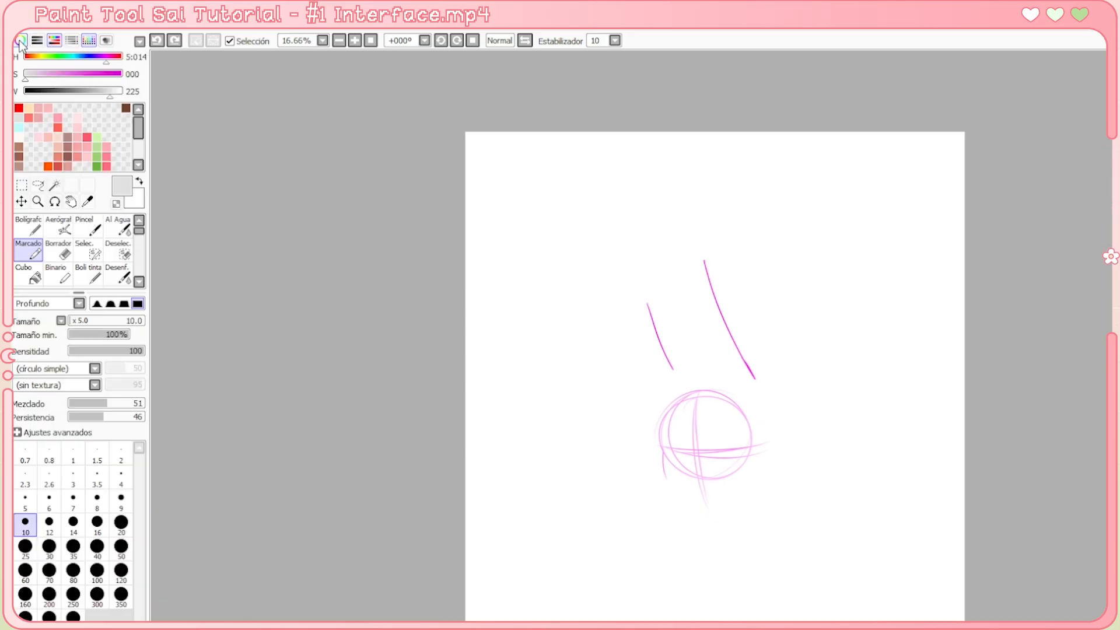
left_click(21, 41)
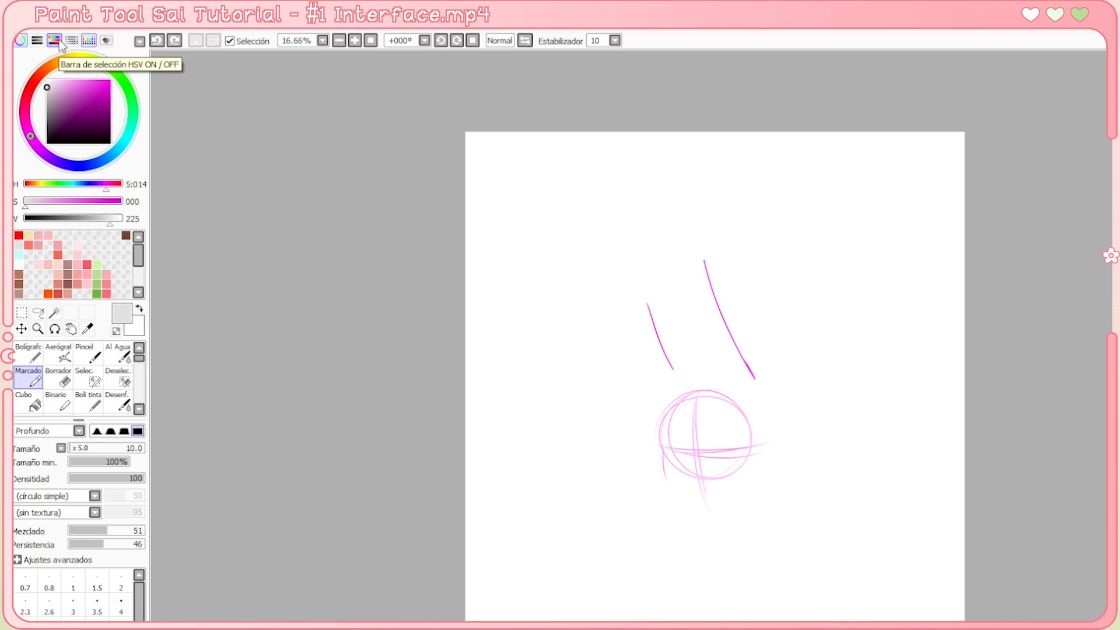
Show the Bloc de Bosquejos scratchpad and paint test strokes between the existing colour blobs
left_click(107, 40)
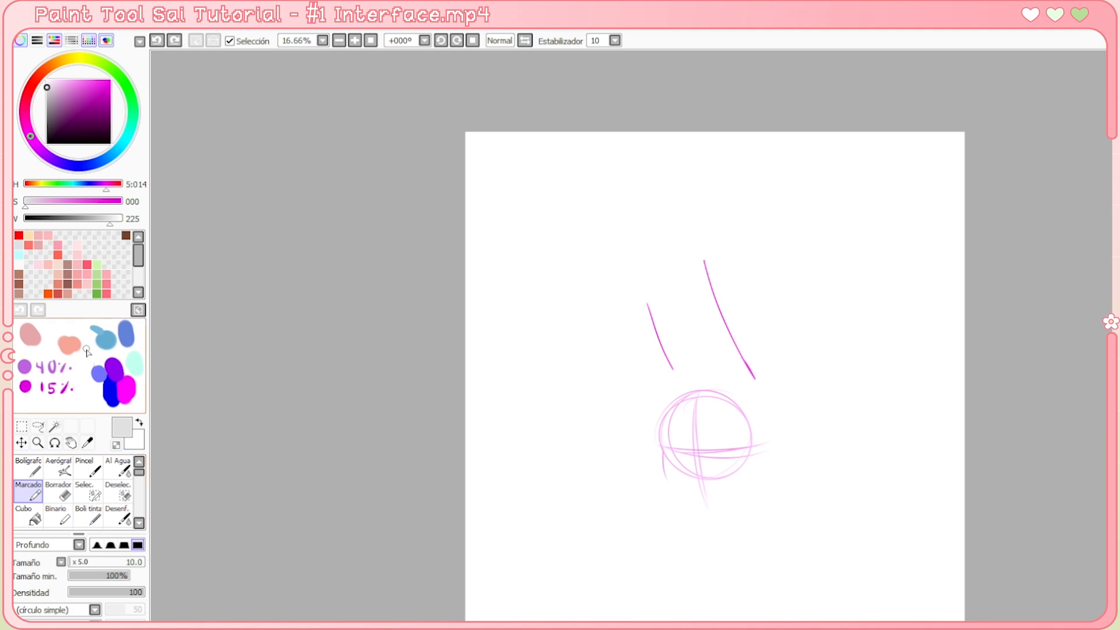
left_click_drag(88, 335, 88, 333)
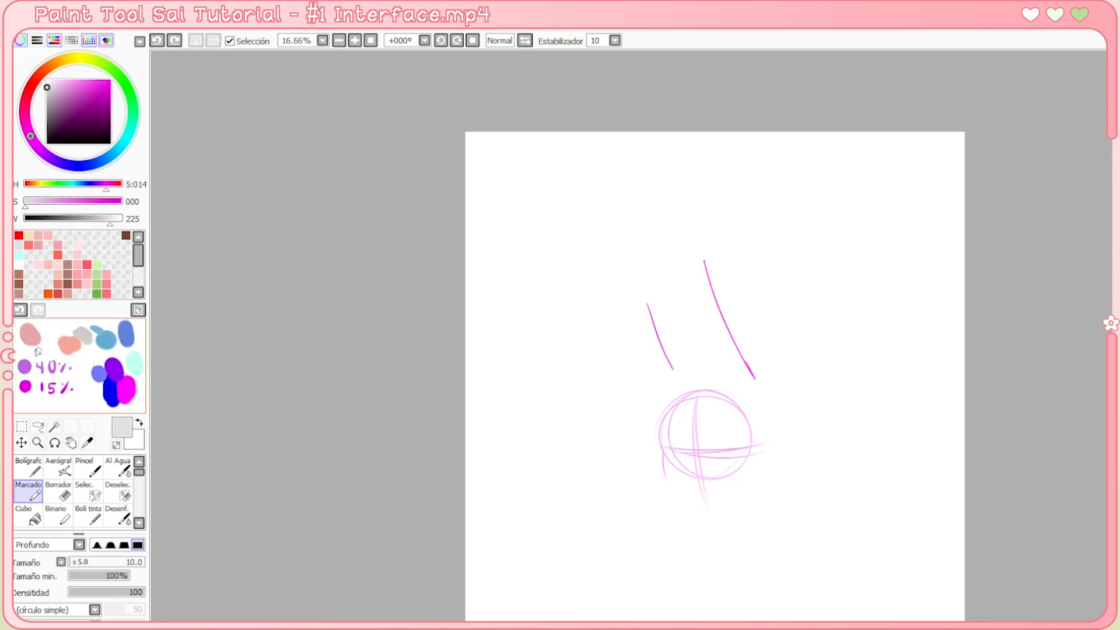
left_click_drag(47, 350, 67, 350)
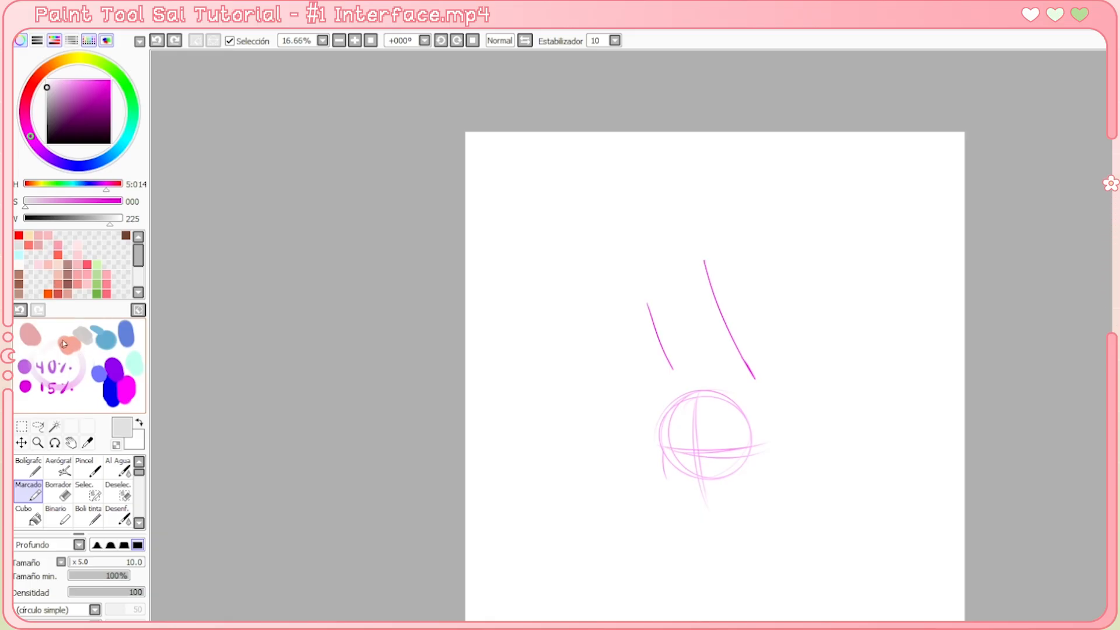
Undo the test strokes in the scratchpad and hide the scratchpad
left_click(21, 310)
left_click(21, 310)
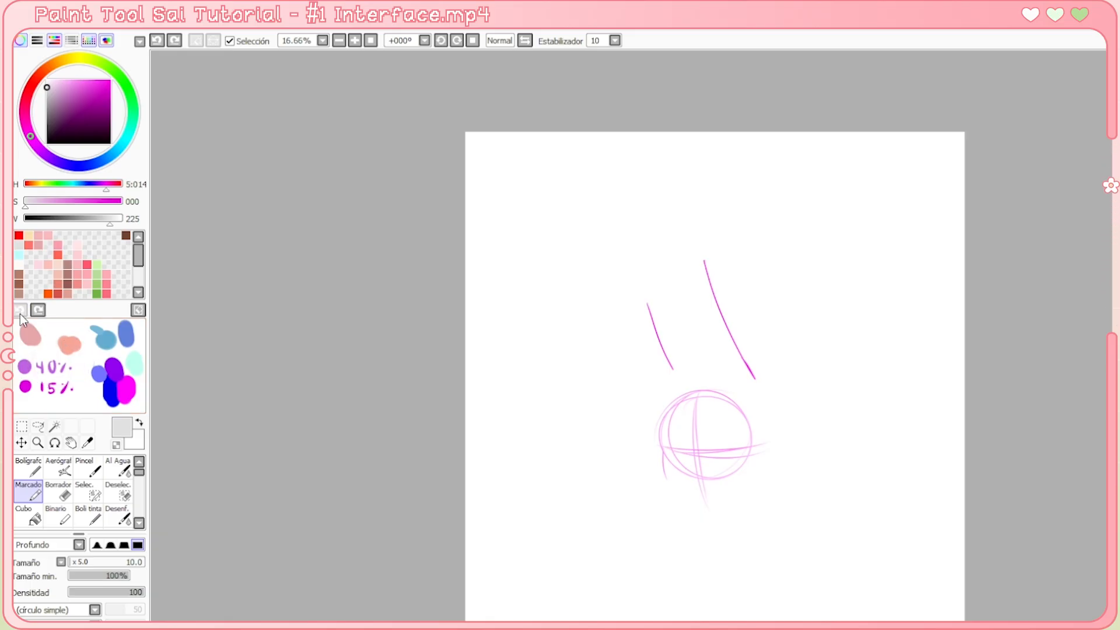
left_click(20, 310)
left_click(106, 40)
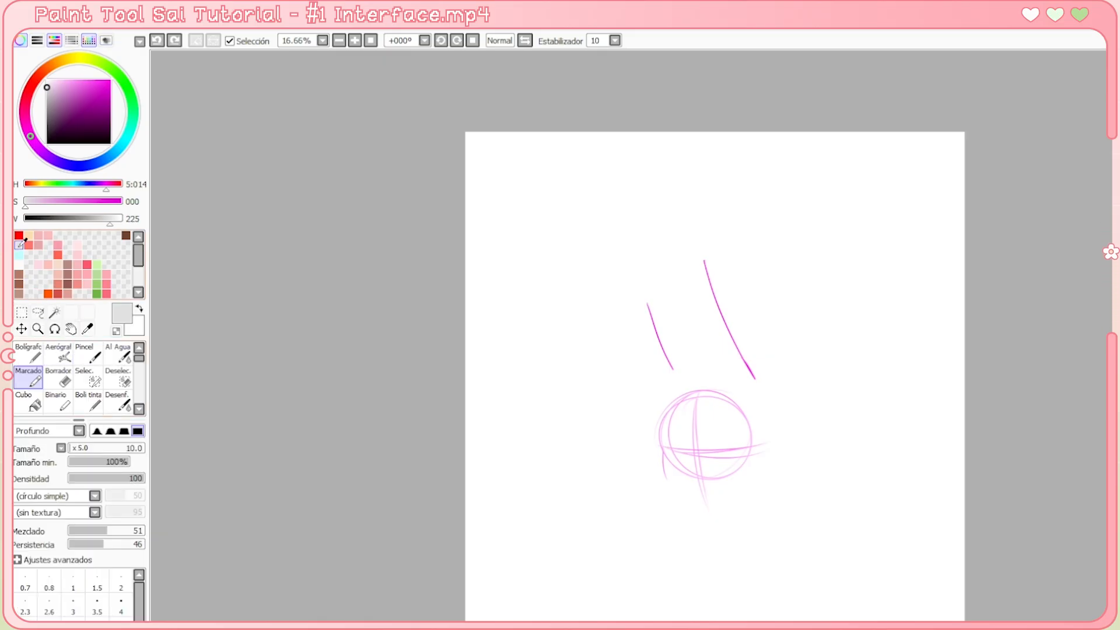
Select a rectangular area around the whole sketch and crop the canvas to it with Cortar por Selección
left_click(22, 313)
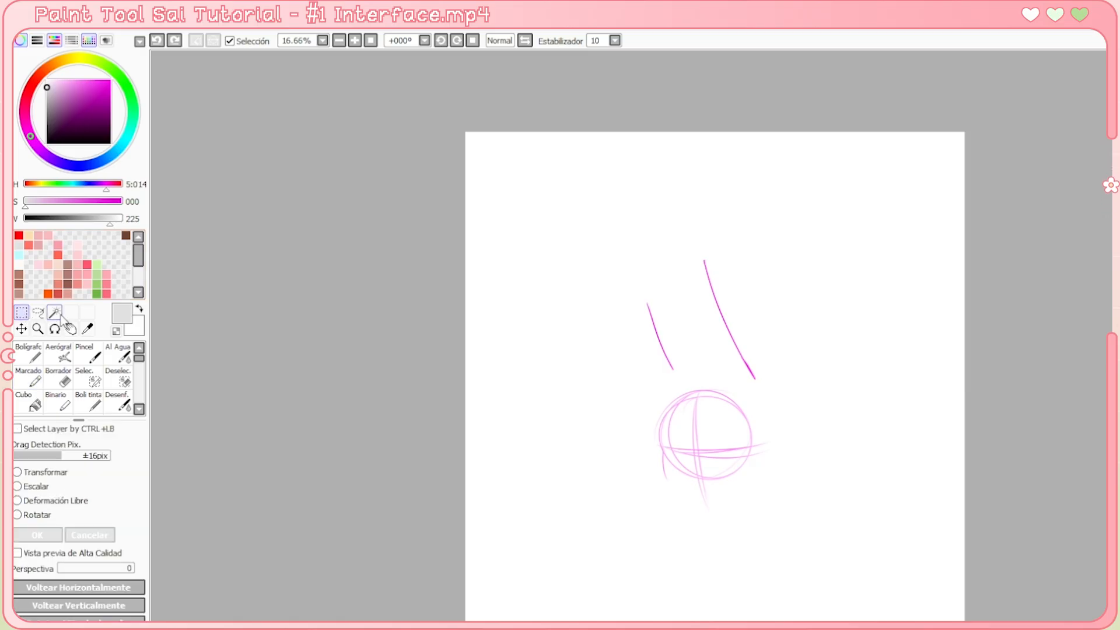
left_click_drag(580, 231, 874, 534)
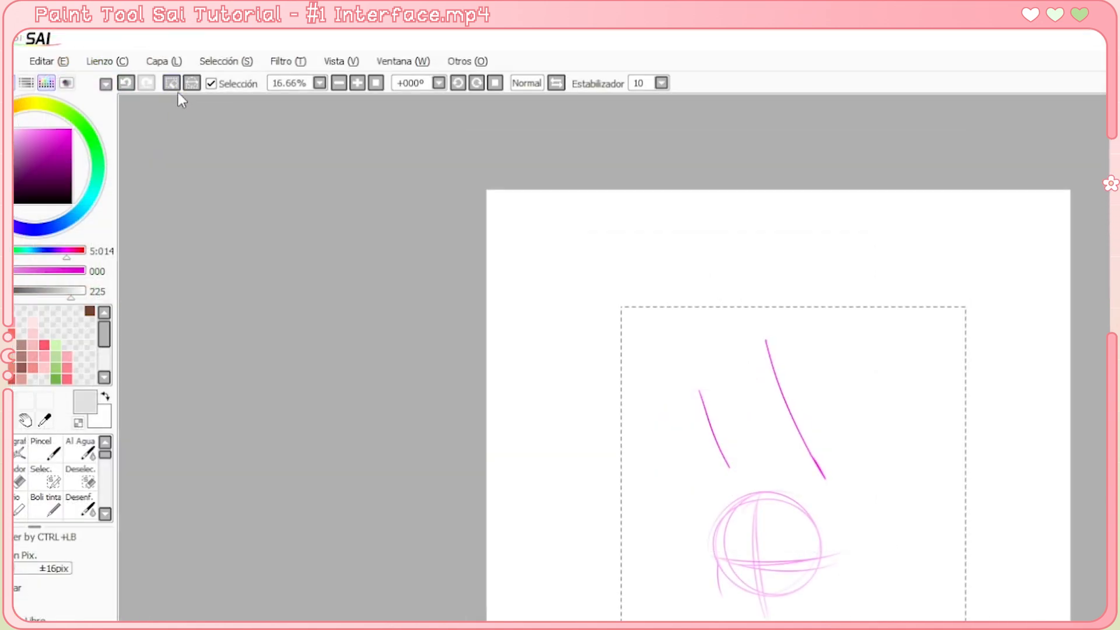
left_click(119, 57)
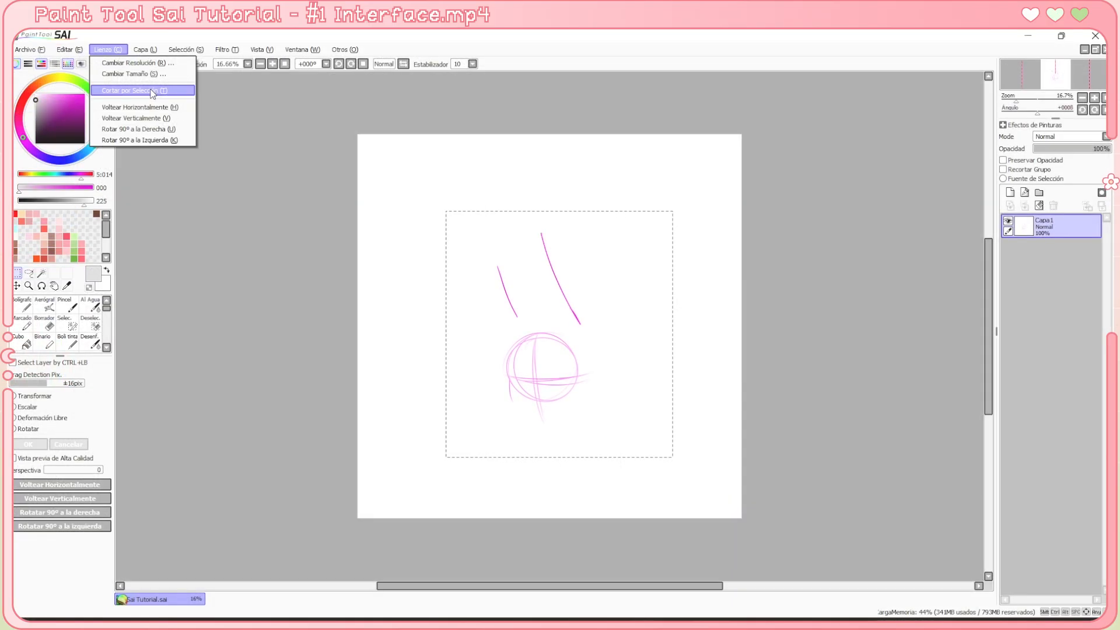
left_click(153, 92)
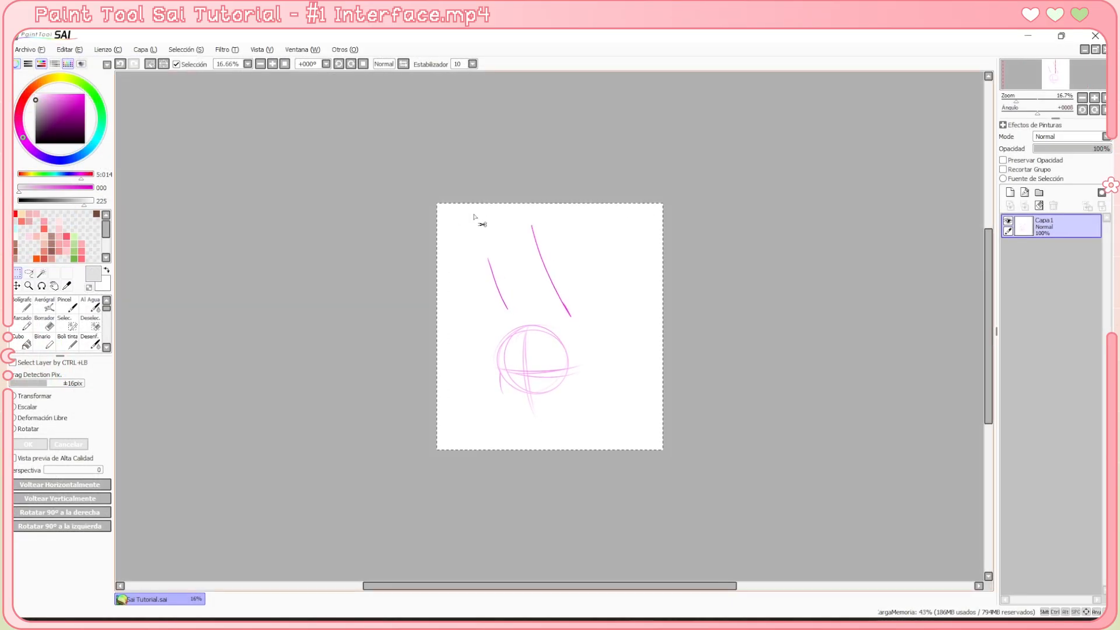
Check the cropped canvas's width and height in the canvas size settings, and examine the sketch's strokes close up
left_click(144, 51)
mouse_move(118, 51)
left_click(130, 75)
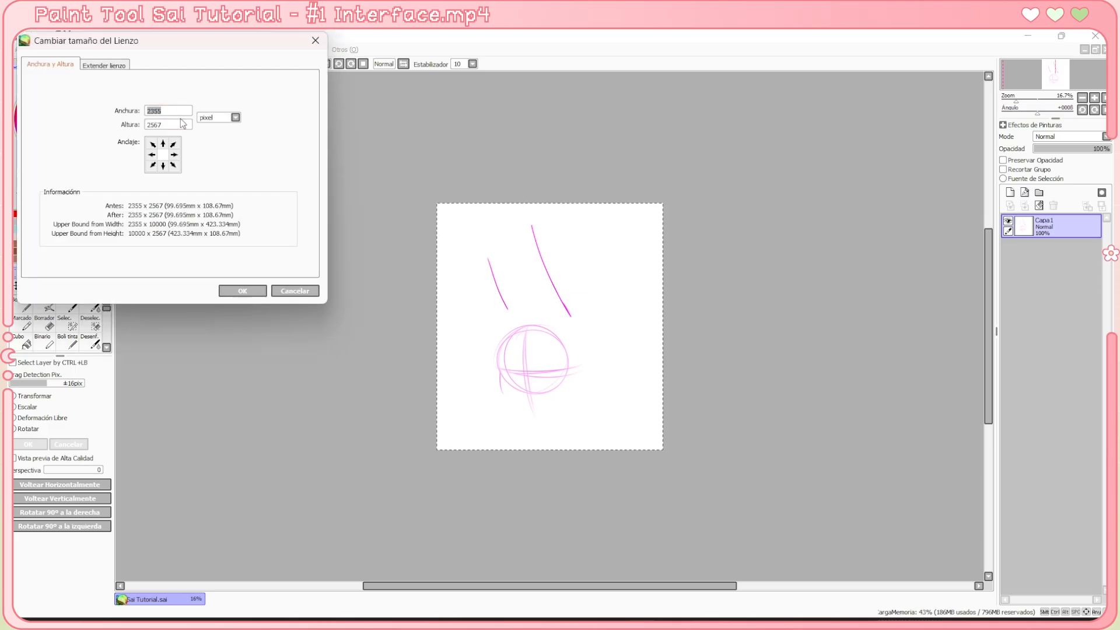
left_click(297, 291)
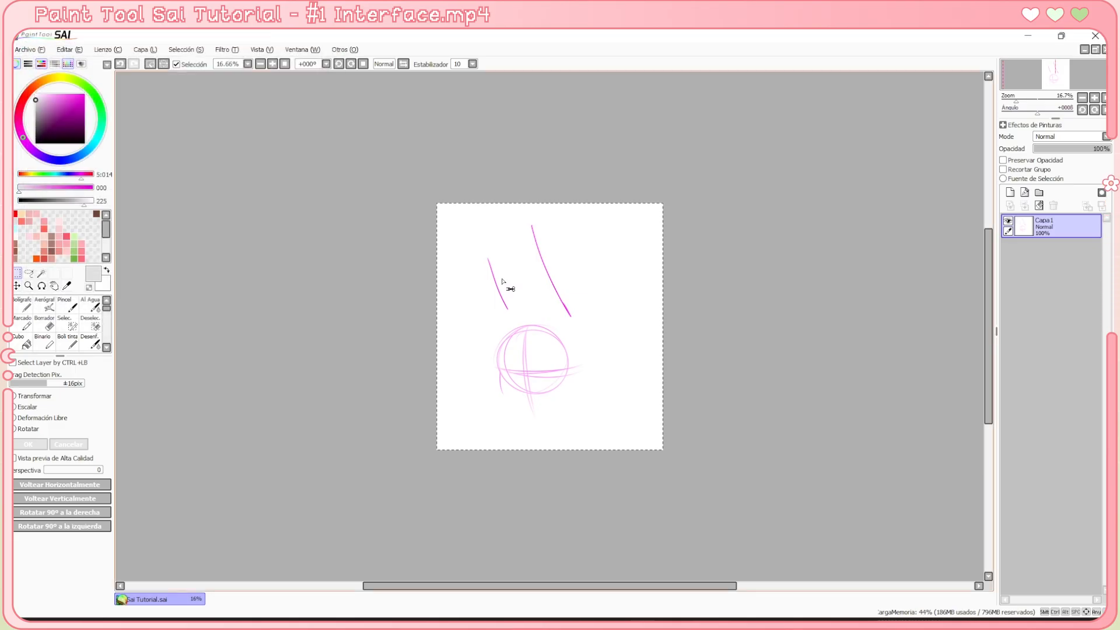
scroll(501, 281, "up", 2)
scroll(607, 478, "up", 3)
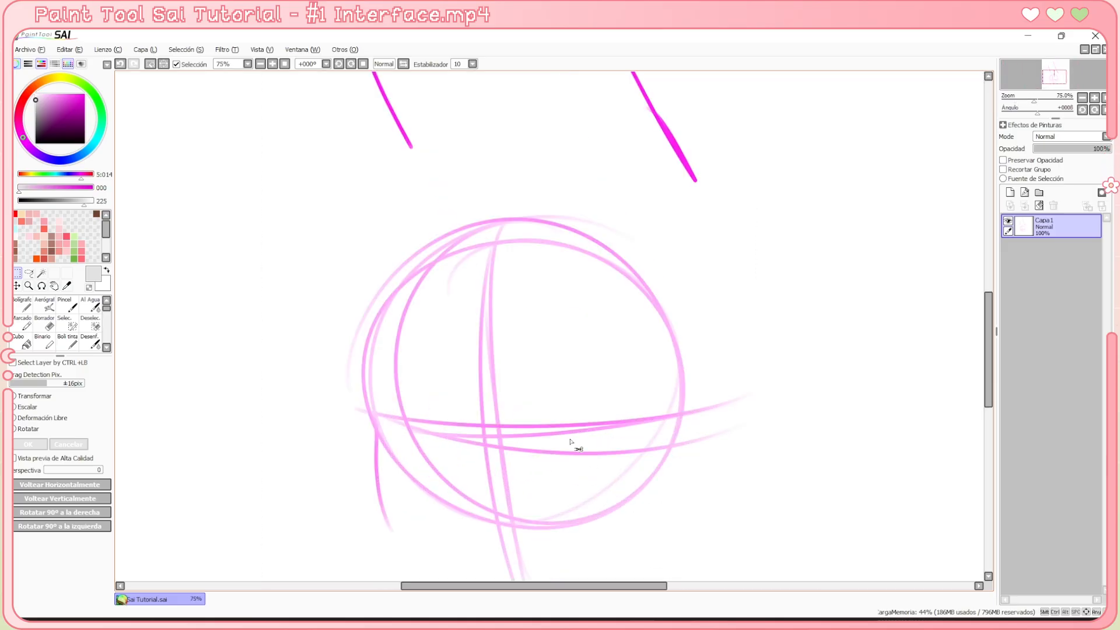
scroll(535, 350, "up", 1)
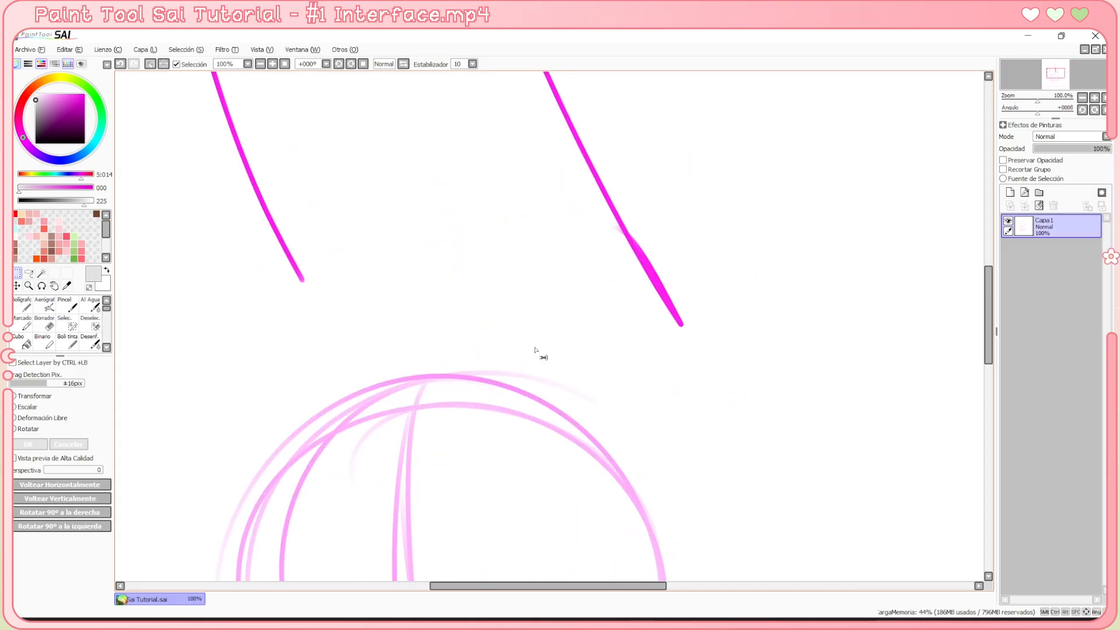
scroll(534, 350, "down", 4)
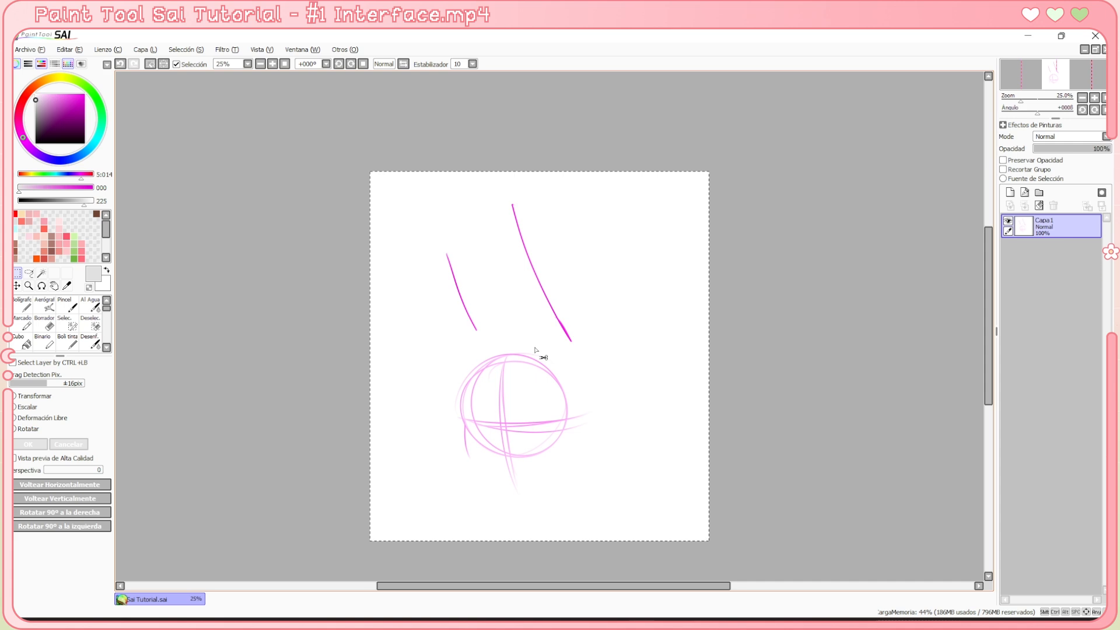
Draw a freehand Lazo selection around the sketch and clear it
left_click(29, 274)
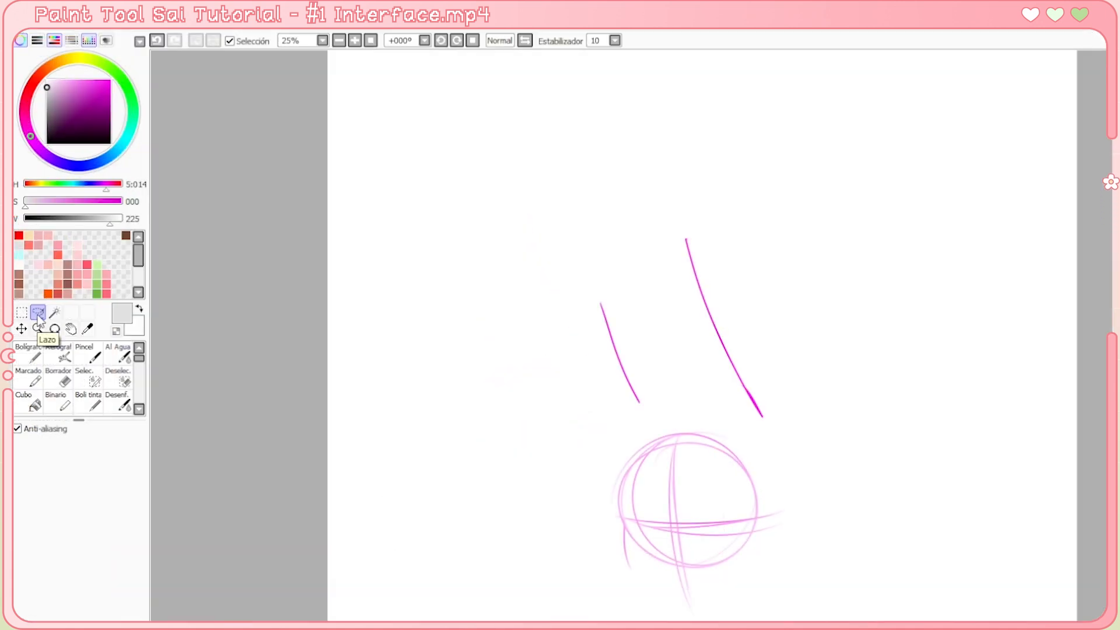
mouse_move(531, 259)
left_mouse_down()
mouse_move(929, 458)
mouse_move(508, 374)
left_mouse_up()
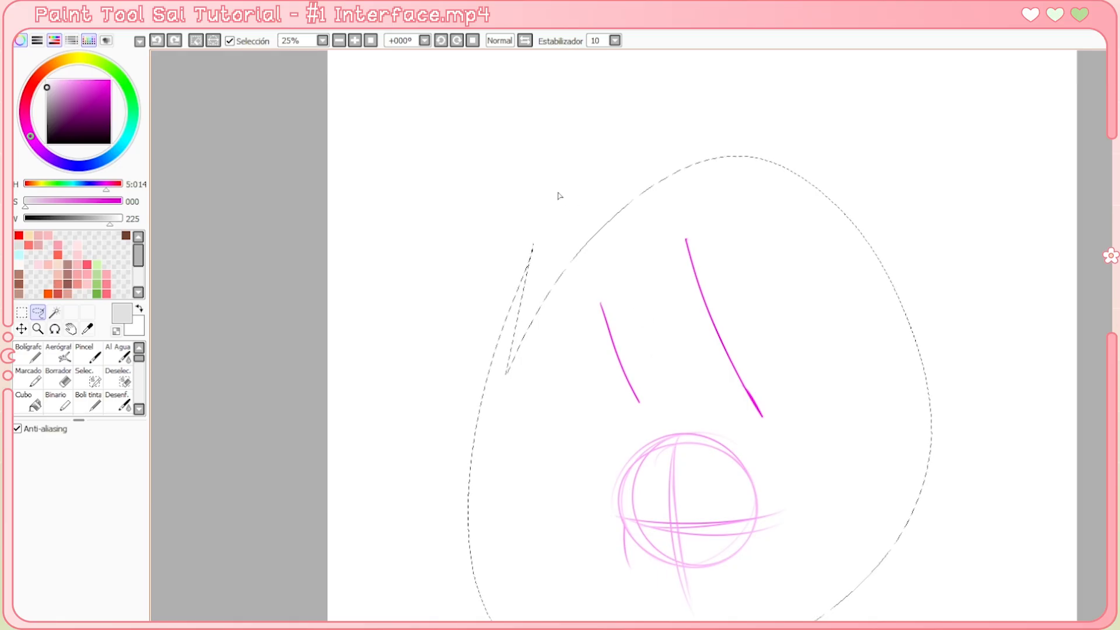
left_click(544, 204)
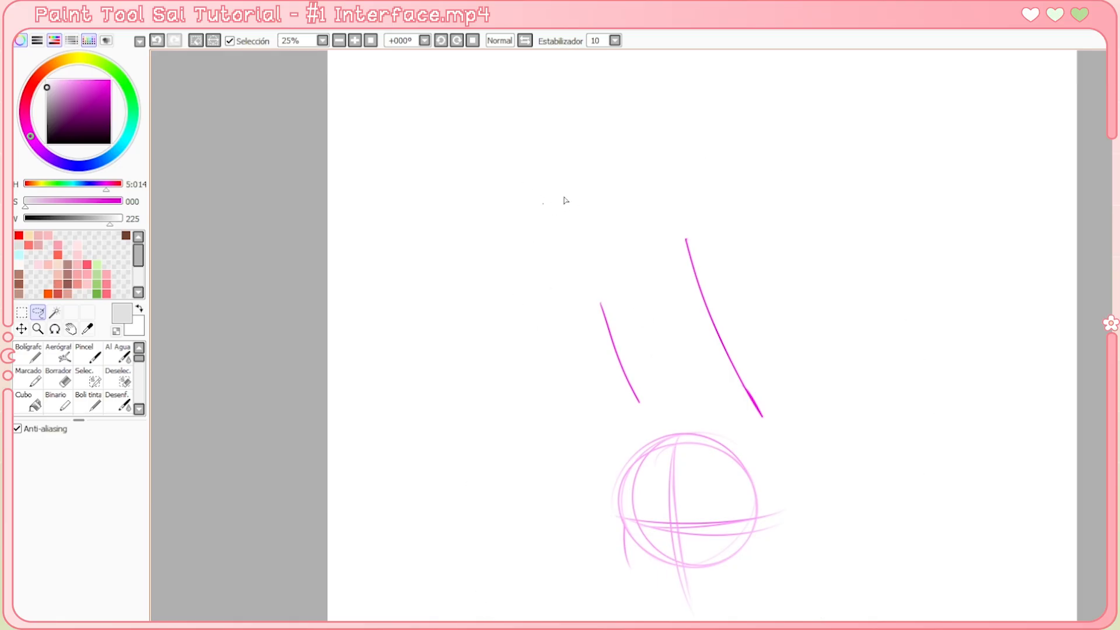
Draw freehand Lazo selections around parts of the sketch, including the circle's lower half, and clear them
mouse_move(620, 368)
left_mouse_down()
mouse_move(610, 448)
mouse_move(592, 412)
left_mouse_up()
left_click(670, 342)
mouse_move(621, 525)
left_mouse_down()
mouse_move(688, 594)
mouse_move(603, 557)
left_mouse_up()
mouse_move(671, 543)
left_mouse_down()
mouse_move(662, 592)
mouse_move(699, 589)
mouse_move(706, 520)
left_mouse_up()
mouse_move(456, 531)
left_mouse_down()
mouse_move(828, 78)
mouse_move(429, 398)
mouse_move(653, 468)
left_mouse_up()
key("ctrl+z")
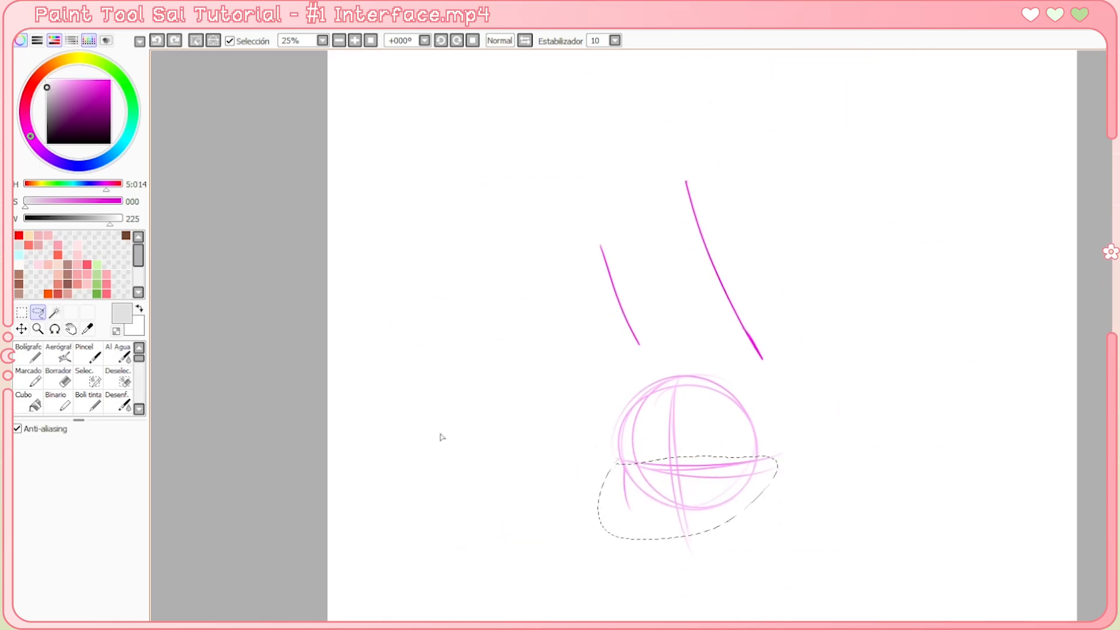
key("ctrl+d")
Select the circle's upper-left inner region with the magic wand using Transparencia (Estricta), and examine the selection's edges
key("w")
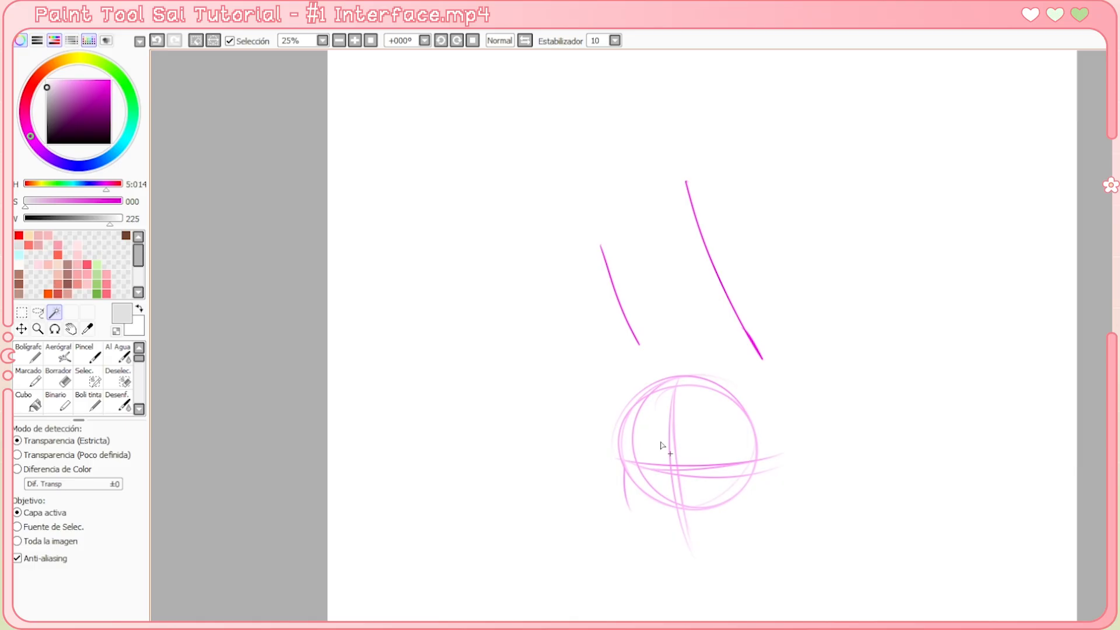
scroll(662, 445, "up", 4)
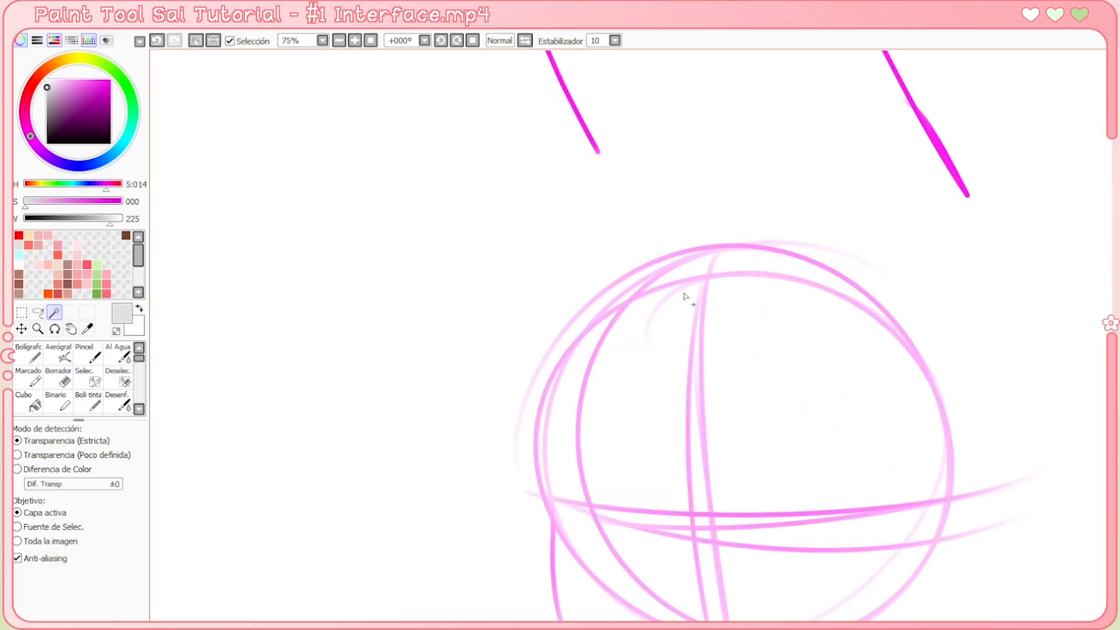
left_click(638, 417)
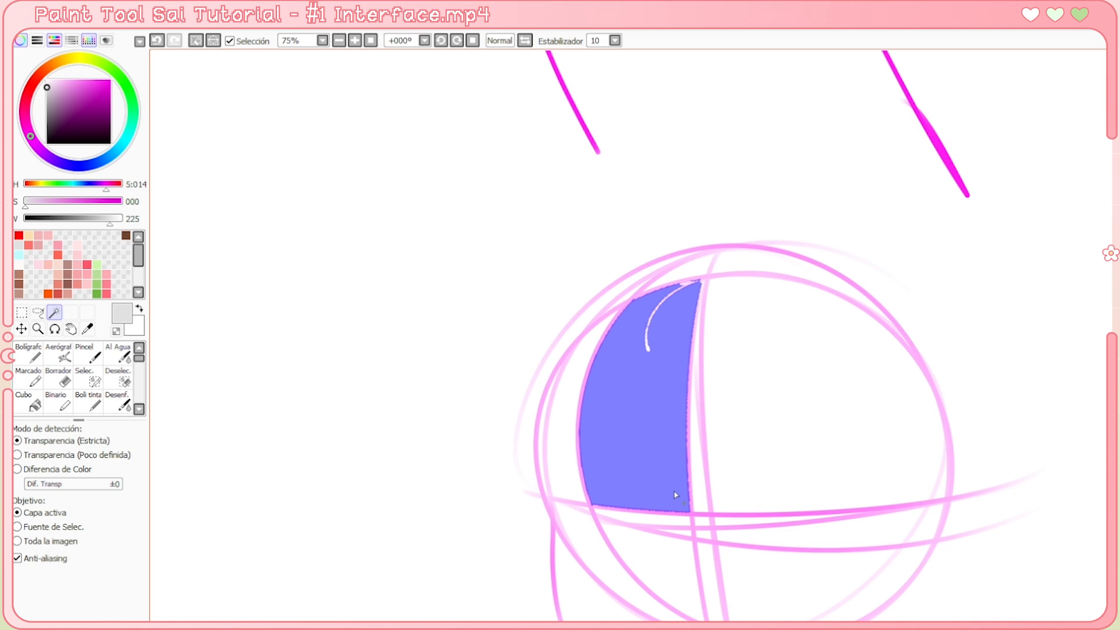
scroll(675, 495, "up", 3)
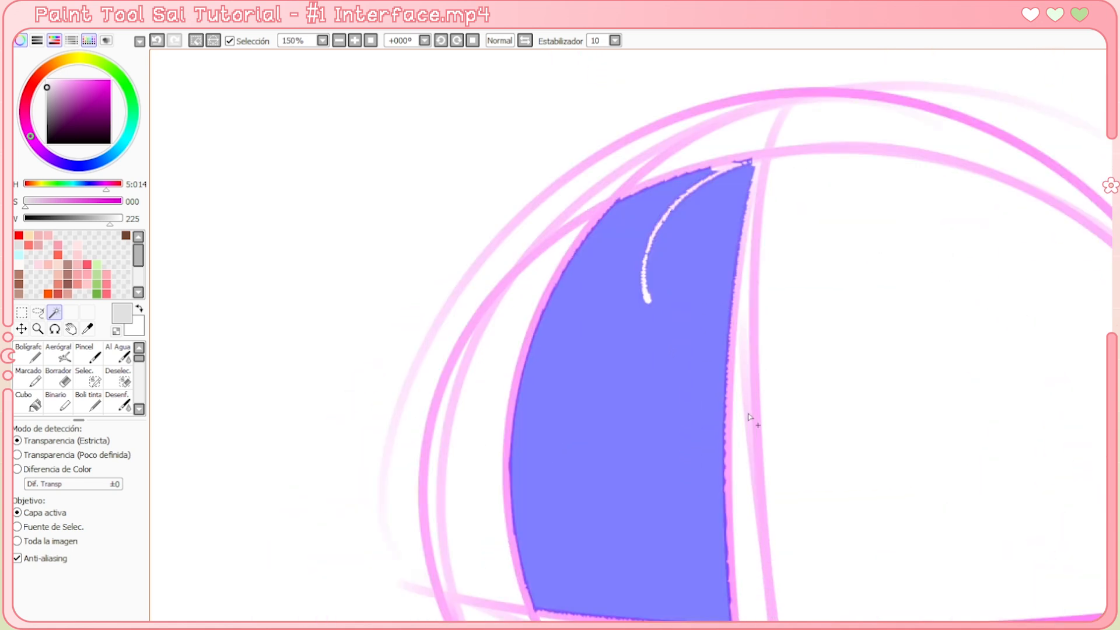
scroll(749, 416, "up", 2)
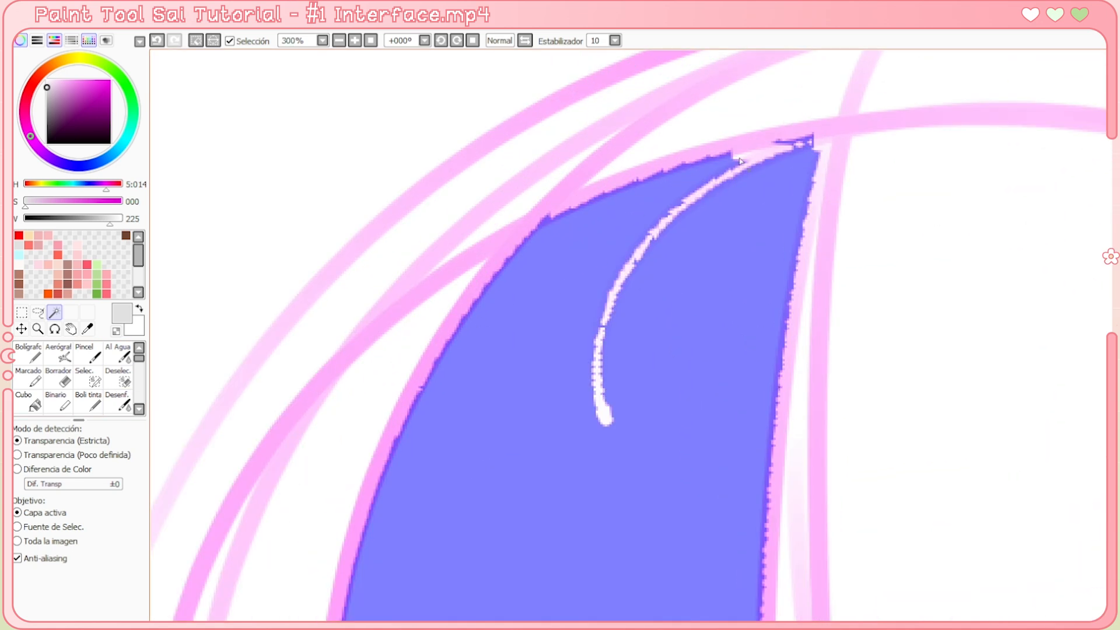
scroll(797, 129, "up", 1)
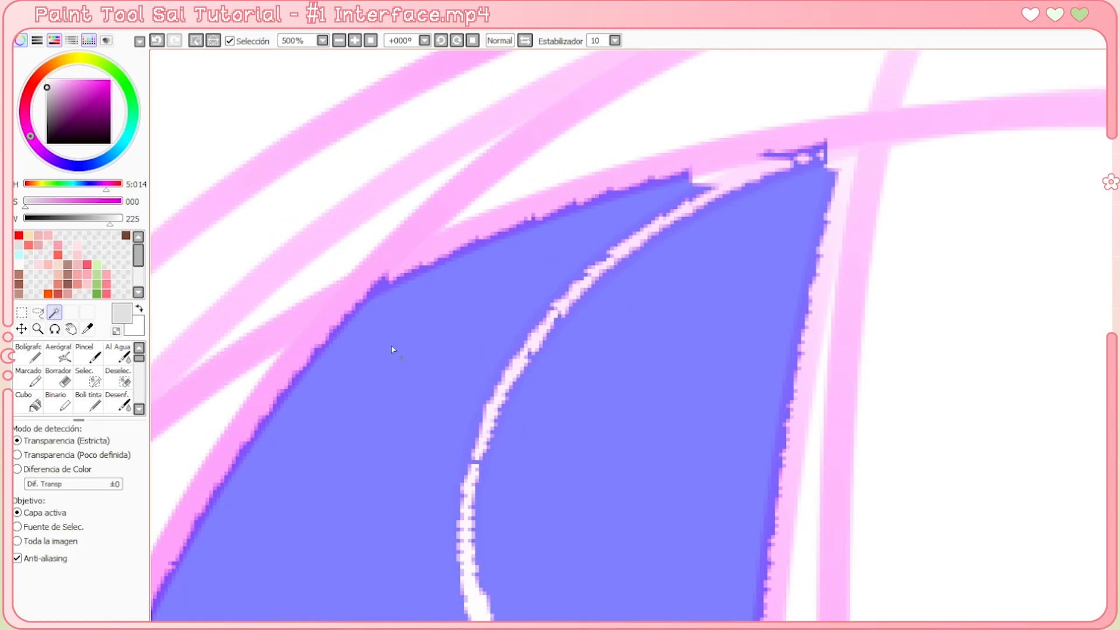
Fill the gaps at the selection's upper tip with the Selec. brush at size 4.0
left_click(95, 381)
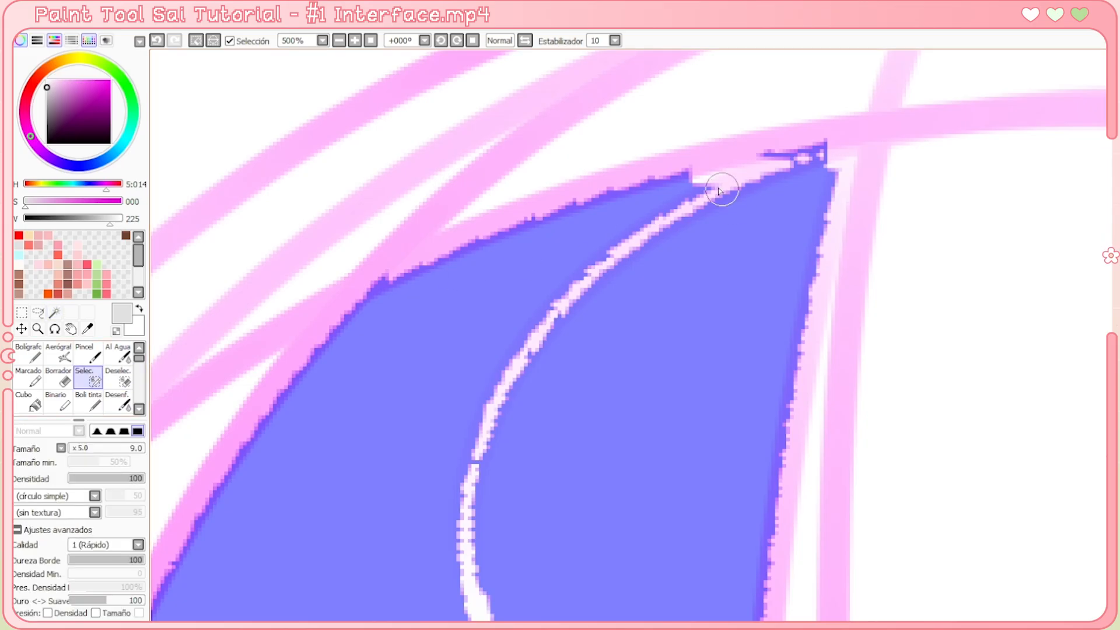
key("bracketleft")
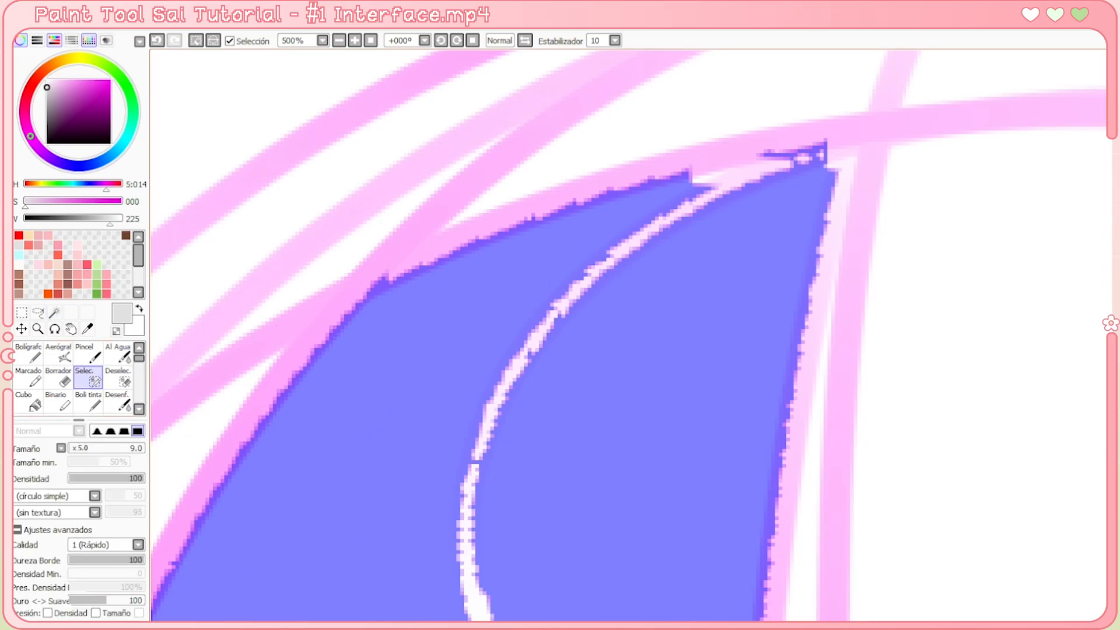
key("bracketleft")
key("bracketleft")
key("bracketleft")
key("bracketleft")
mouse_move(694, 185)
left_mouse_down()
mouse_move(747, 172)
mouse_move(681, 190)
mouse_move(785, 158)
mouse_move(755, 166)
mouse_move(829, 158)
mouse_move(801, 217)
mouse_move(812, 183)
left_mouse_up()
scroll(811, 182, "down", 2)
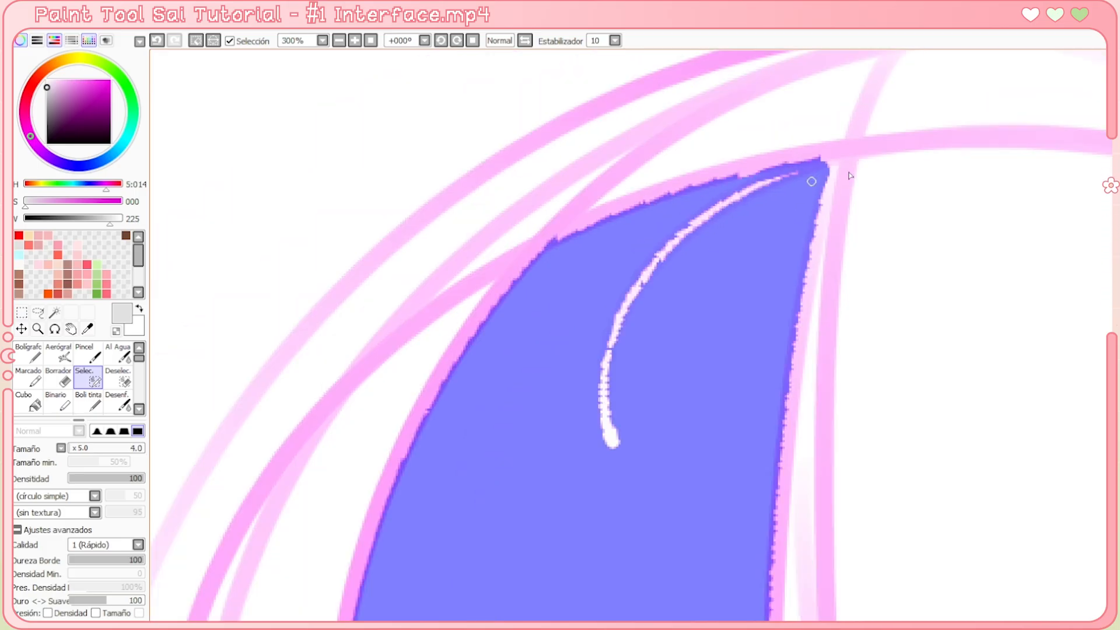
scroll(811, 181, "up", 2)
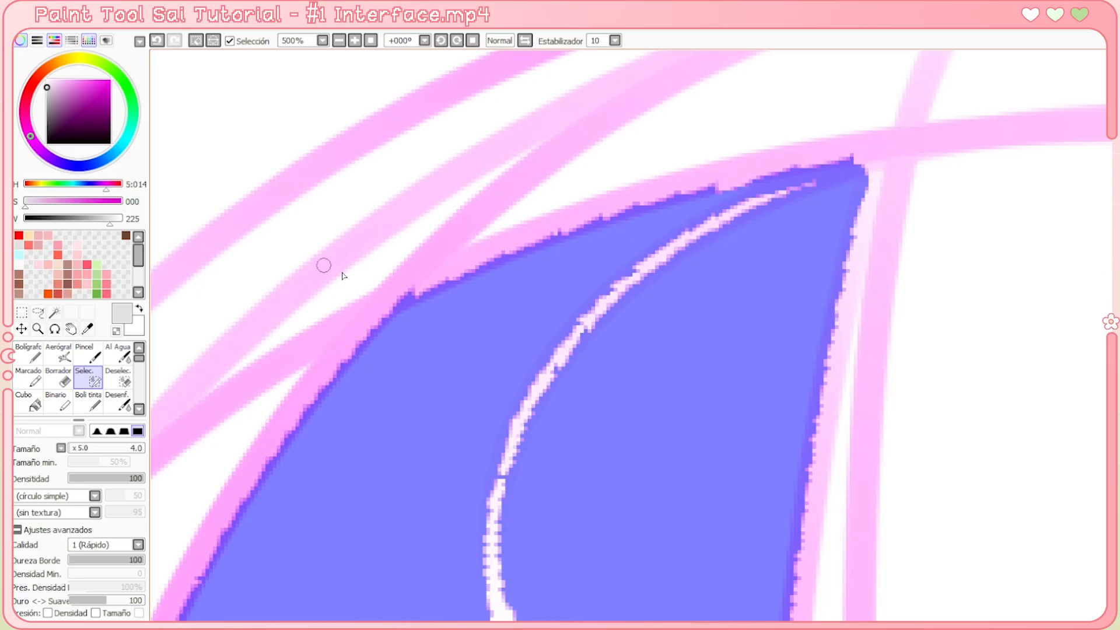
Smooth the selection's jagged upper and left edges with the Deselec. brush, reducing its size to 25
left_click(121, 383)
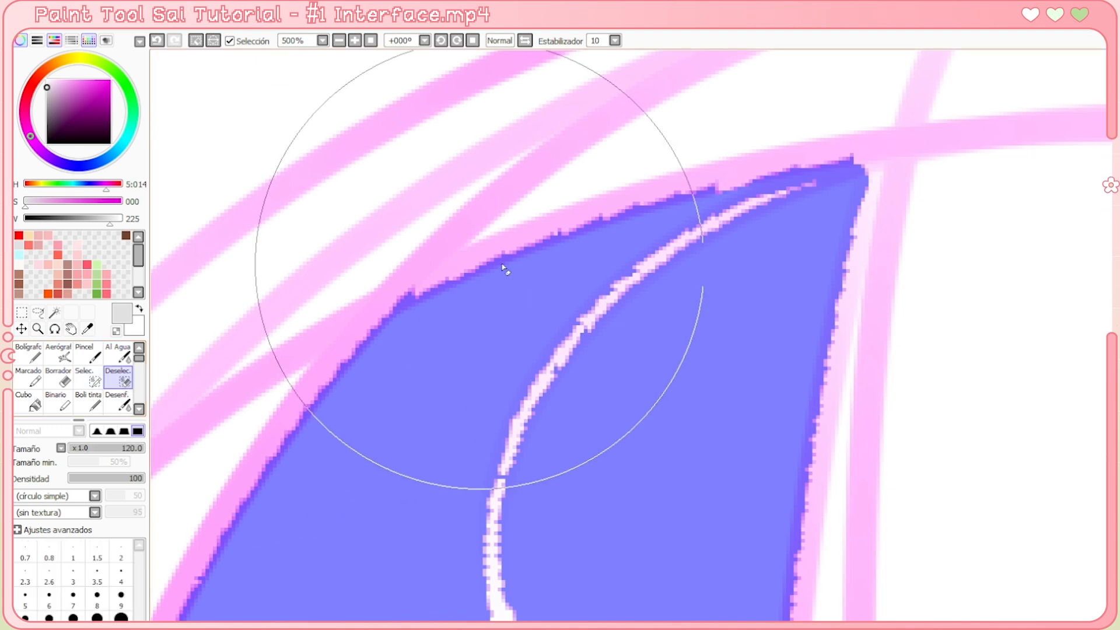
key("bracketleft")
key("bracketleft")
key("bracketleft")
key("bracketleft")
key("bracketleft")
key("bracketleft")
key("bracketleft")
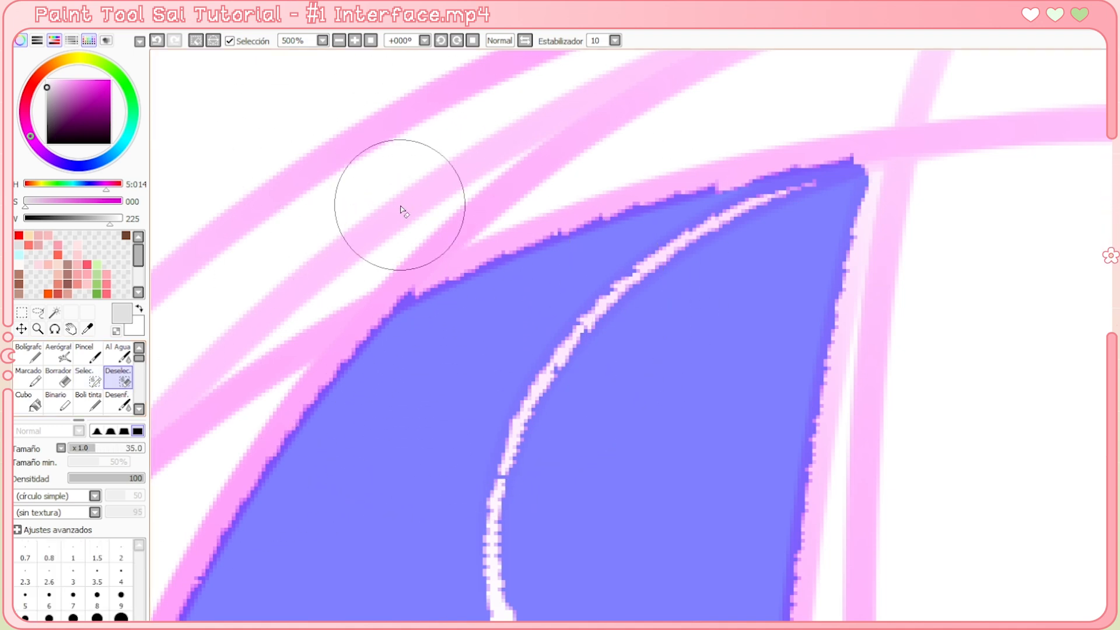
mouse_move(375, 265)
left_mouse_down()
mouse_move(581, 187)
mouse_move(775, 137)
mouse_move(782, 123)
mouse_move(784, 187)
left_mouse_up()
left_click_drag(365, 281, 271, 372)
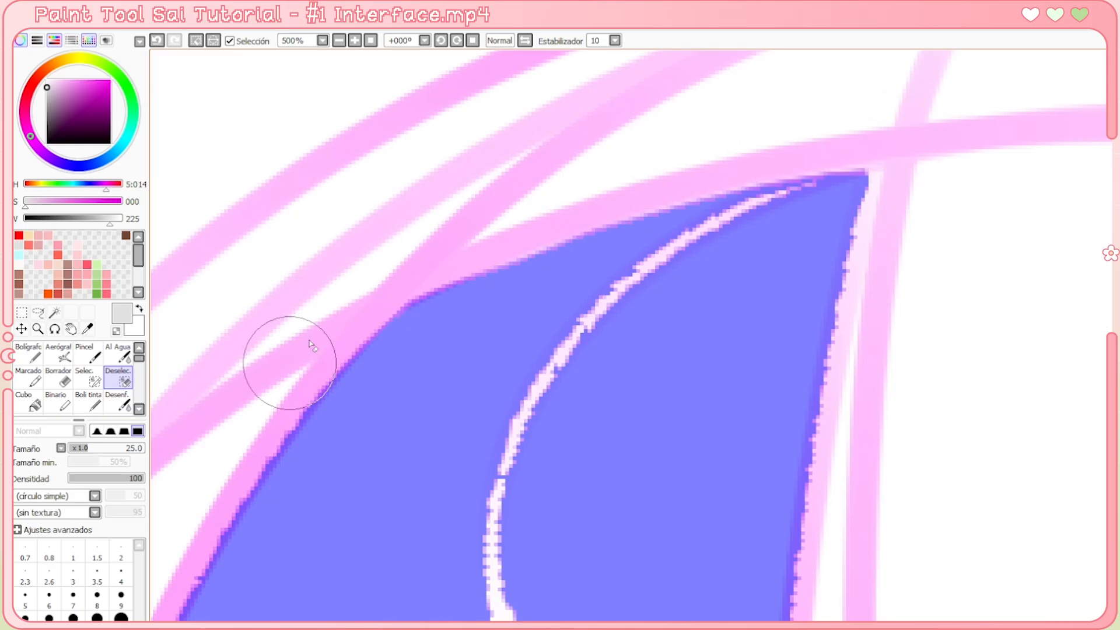
left_click_drag(340, 298, 166, 545)
scroll(382, 251, "down", 1)
scroll(380, 253, "down", 2)
scroll(381, 253, "up", 1)
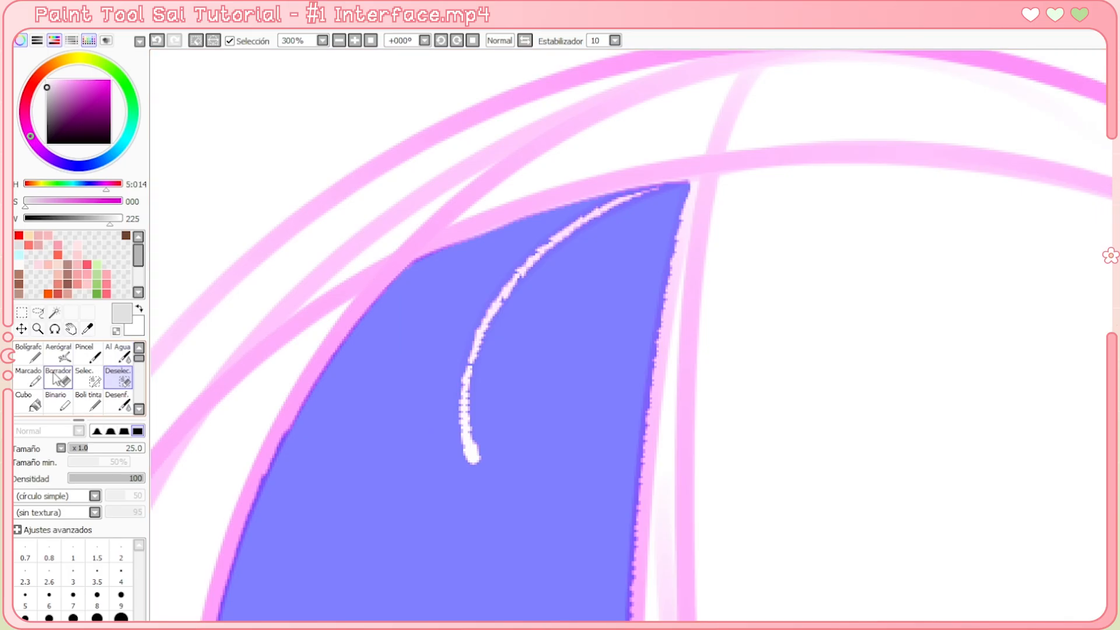
Move the selected part of the sketch down and to the right, undo the move and clear the selection
left_click(21, 328)
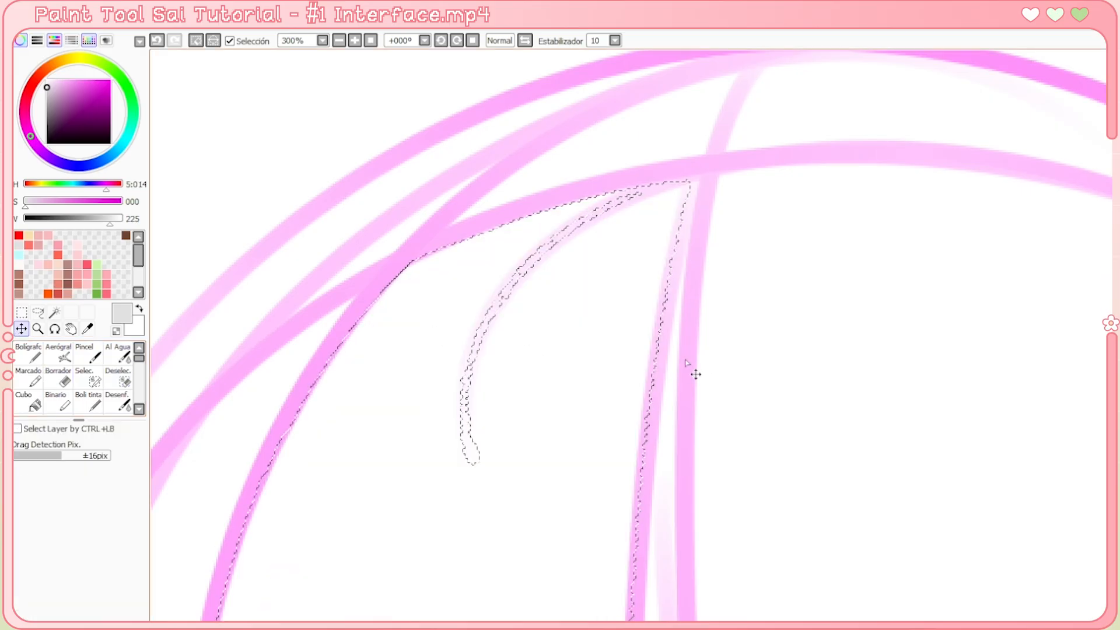
mouse_move(723, 290)
left_mouse_down()
mouse_move(1115, 281)
mouse_move(785, 354)
left_mouse_up()
scroll(770, 358, "up", 3)
scroll(677, 364, "down", 4)
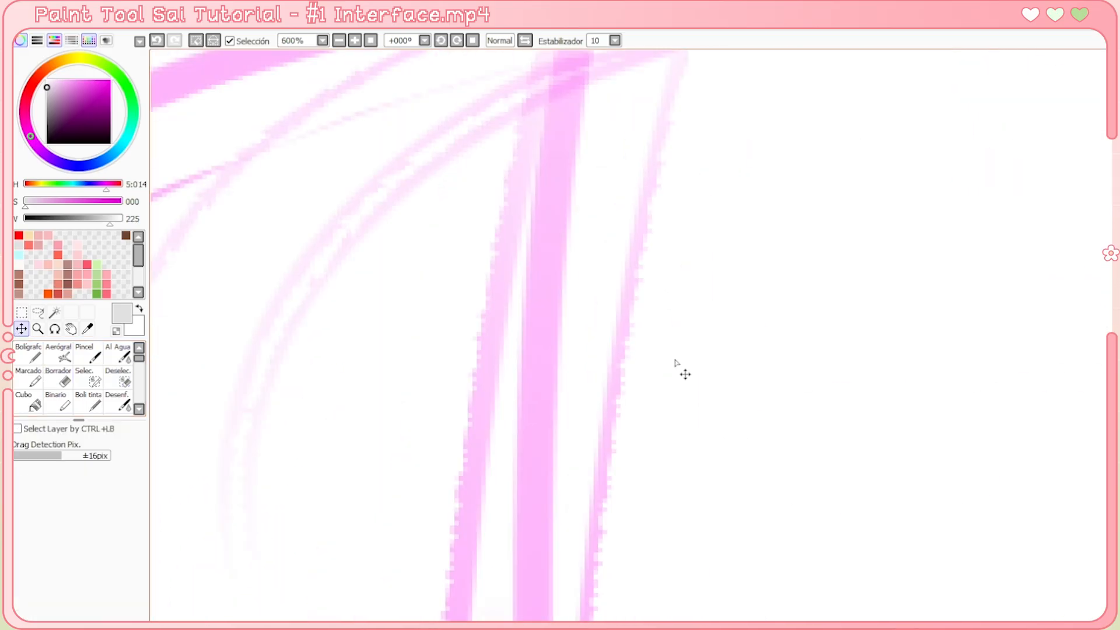
scroll(676, 360, "down", 4)
key("ctrl+z")
key("ctrl+d")
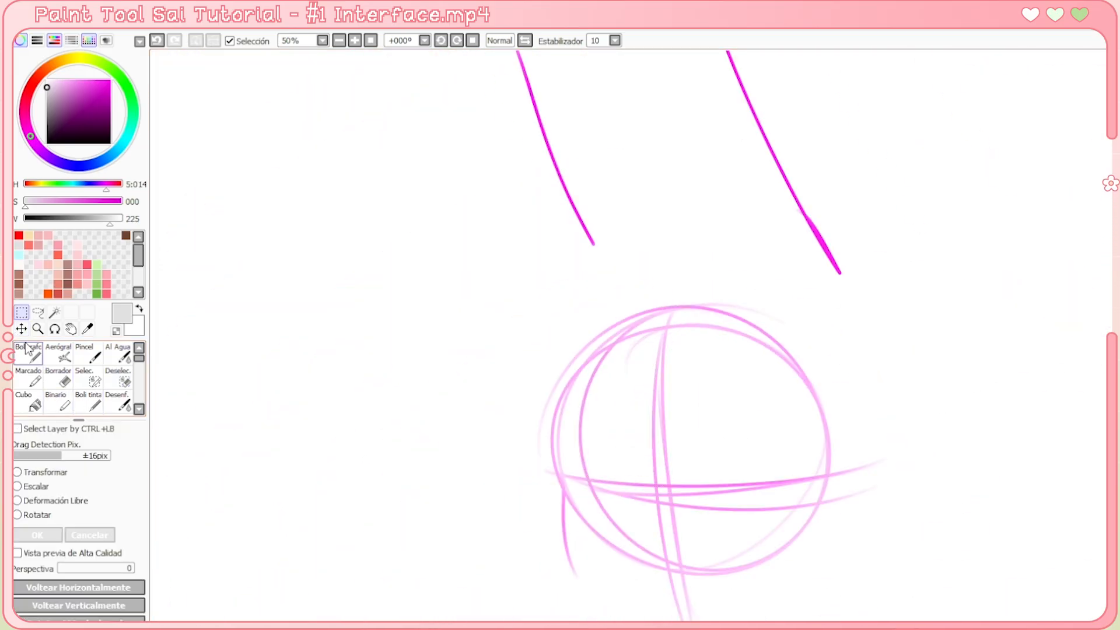
Move the whole unselected sketch up and to the right with the Move tool, and undo the move
left_click(25, 330)
mouse_move(567, 380)
left_mouse_down()
mouse_move(509, 327)
mouse_move(917, 287)
left_mouse_up()
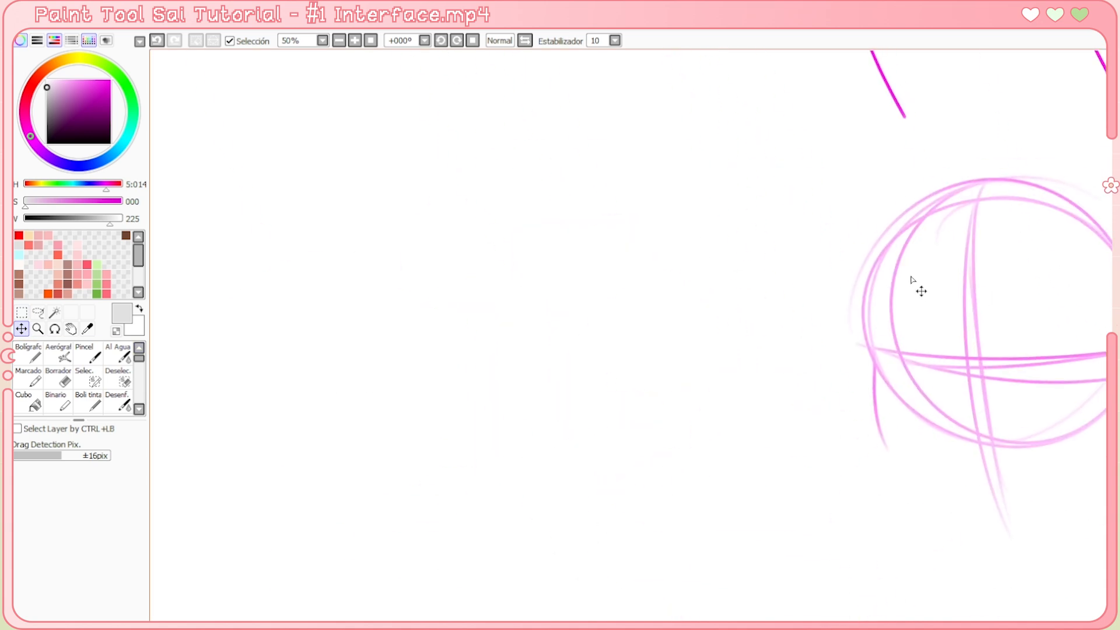
scroll(911, 300, "down", 2)
scroll(904, 287, "up", 2)
scroll(910, 274, "down", 1)
key("ctrl+z")
Magnify the sketch's circle to 100% using the Zoom tool set to Acercar
left_click(38, 329)
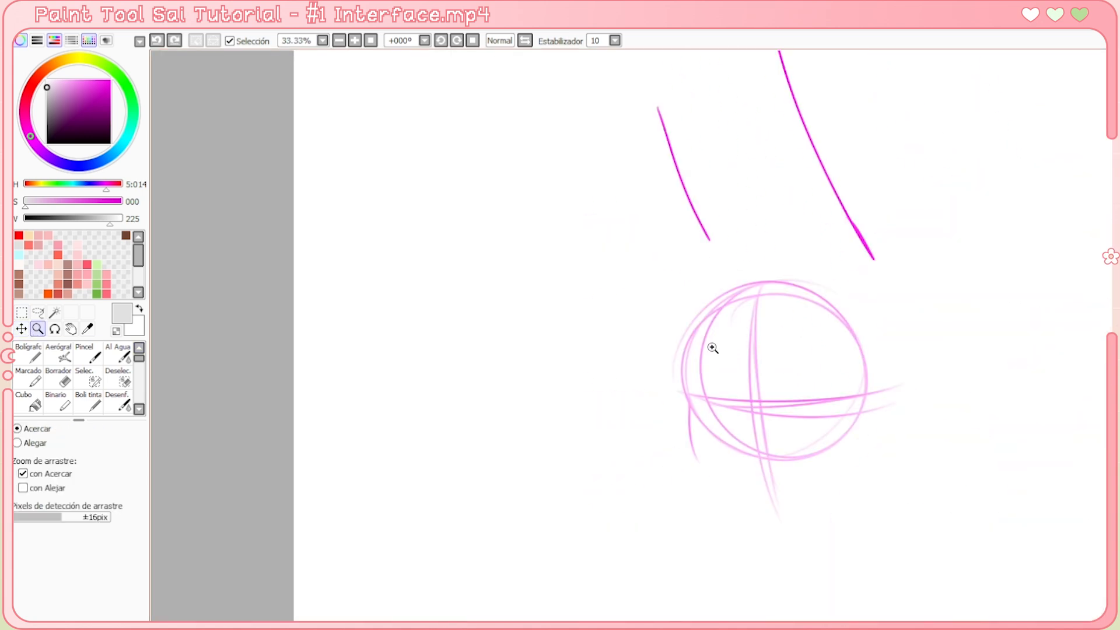
left_click(712, 348)
left_click(712, 348)
left_click(712, 348)
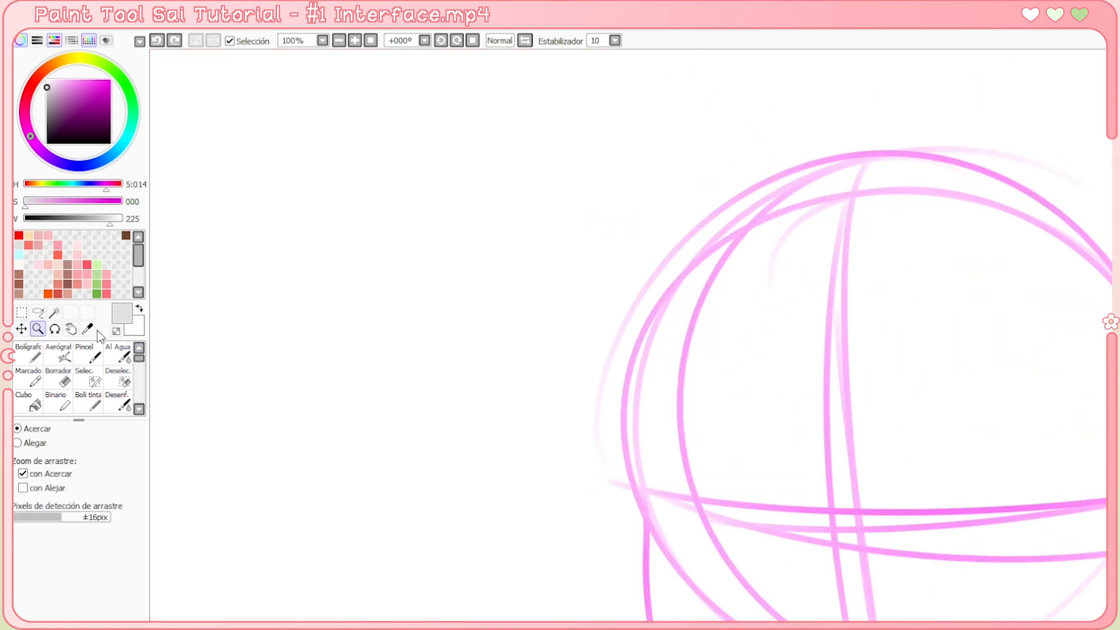
Rotate the canvas view freehand with the Rotate tool and reset the view to fit the canvas
left_click(55, 329)
left_click_drag(606, 257, 141, 62)
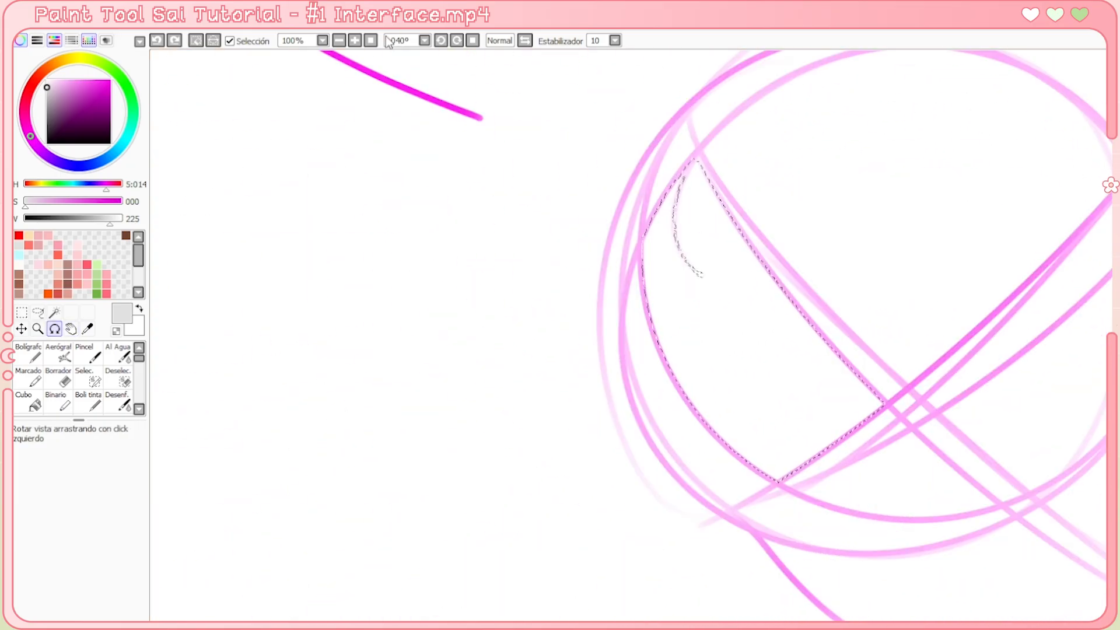
left_click(371, 41)
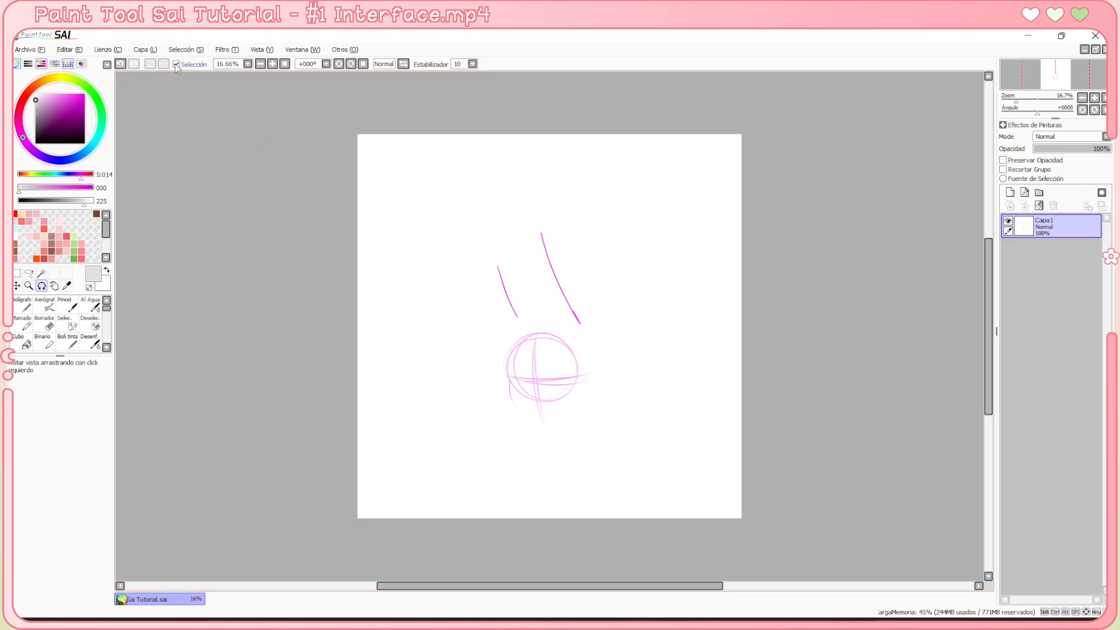
Flip layer Capa1 with Voltear Horizontalmente and rotate it with Rotar 90º a la Derecha
left_click(143, 51)
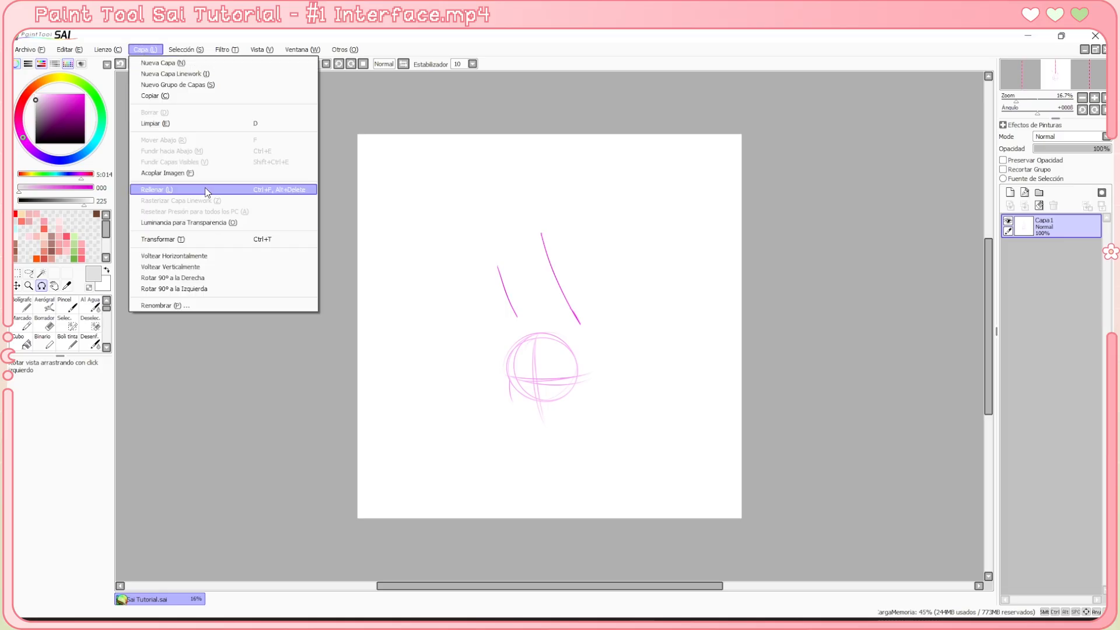
left_click(194, 258)
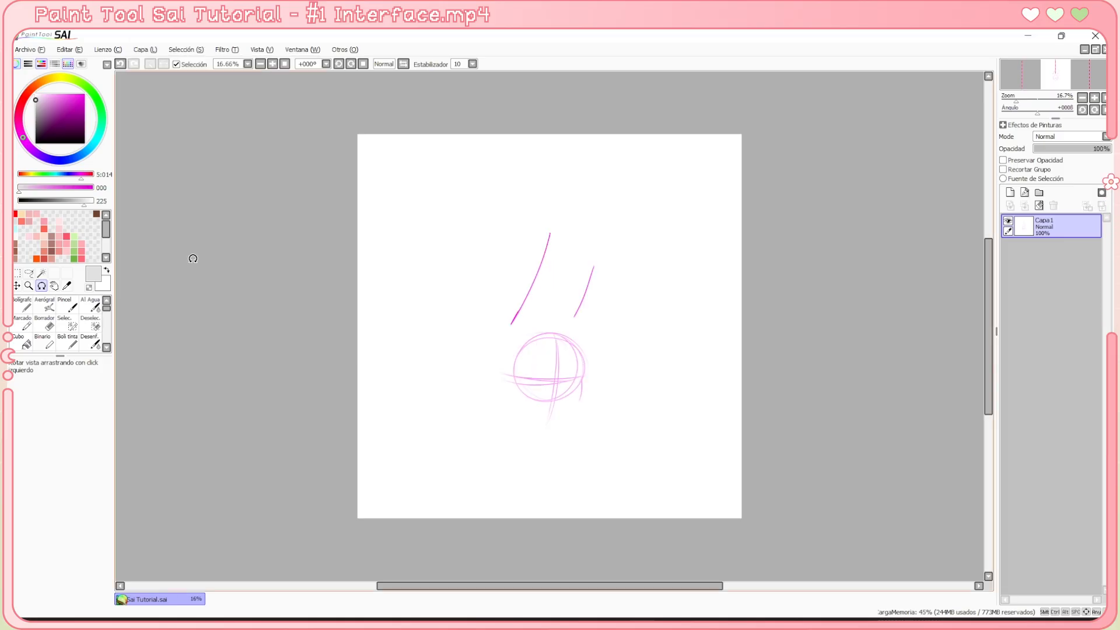
left_click(156, 53)
left_click(208, 281)
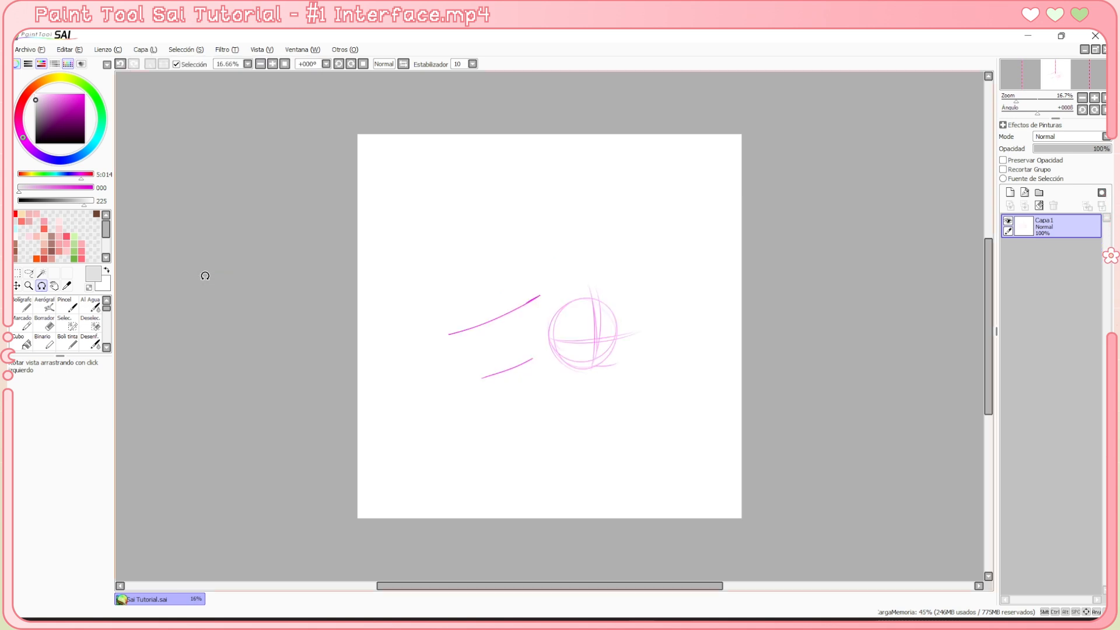
scroll(629, 330, "down", 3)
scroll(629, 331, "up", 4)
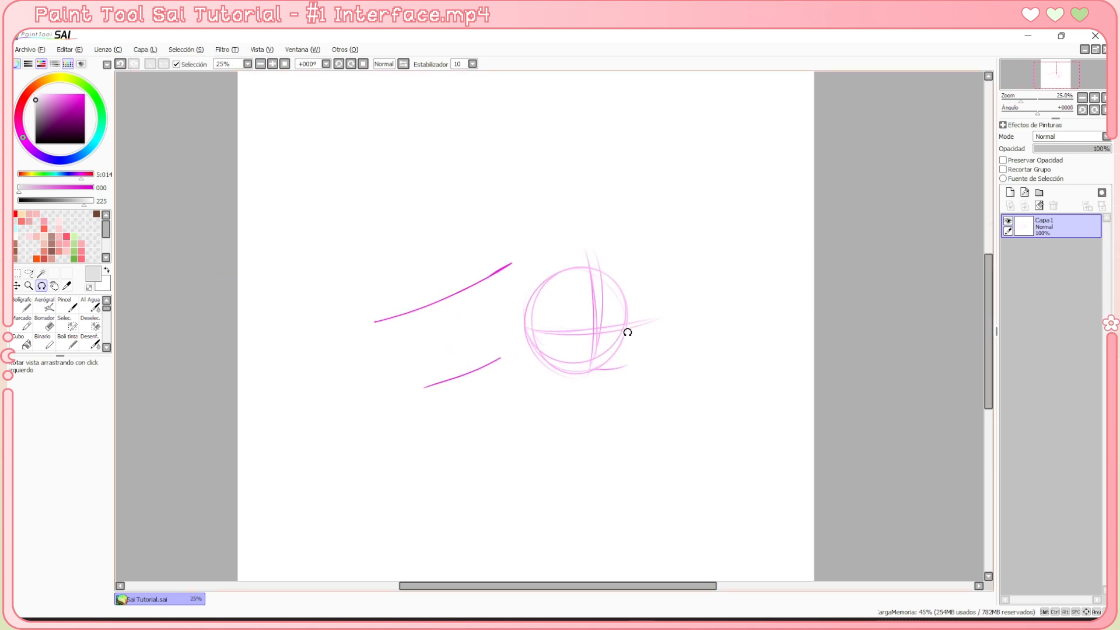
scroll(627, 331, "down", 1)
scroll(625, 315, "down", 1)
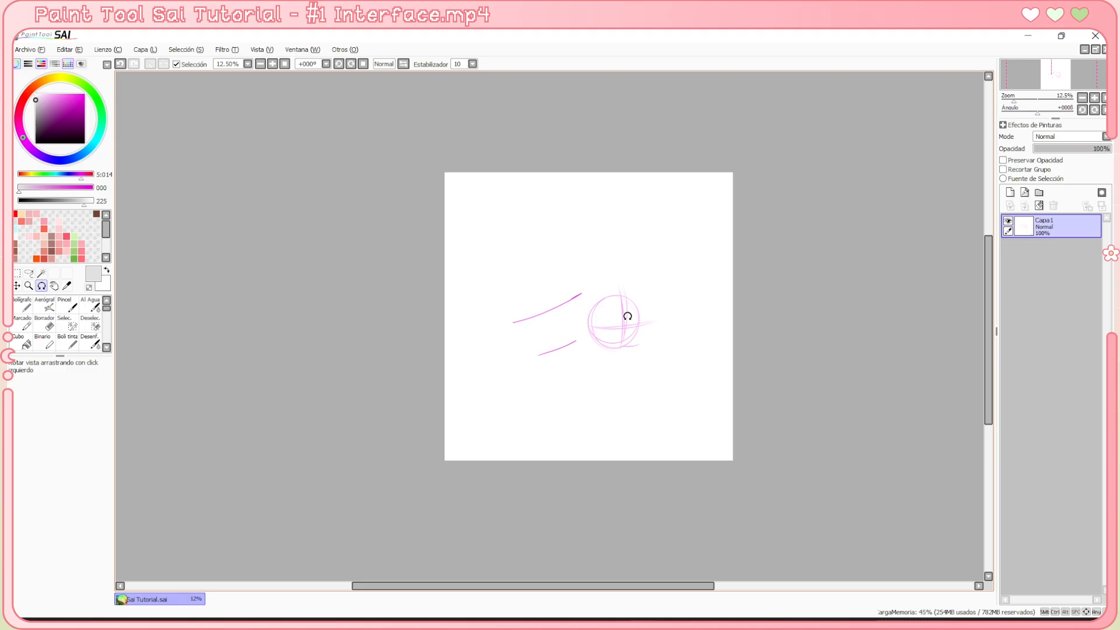
scroll(624, 315, "up", 2)
left_click(146, 50)
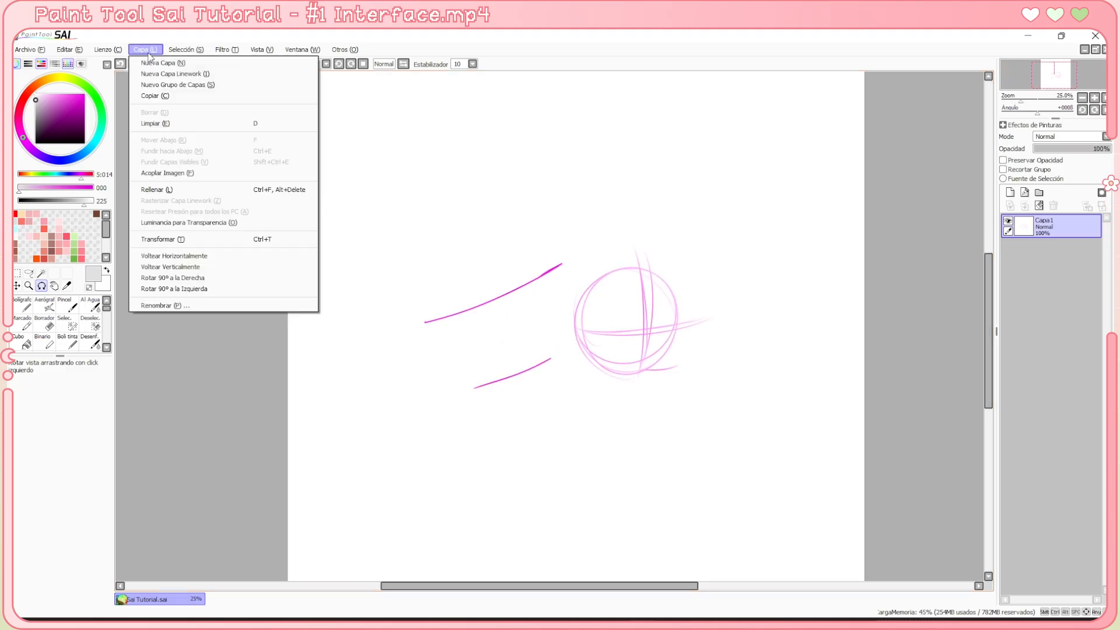
key("Escape")
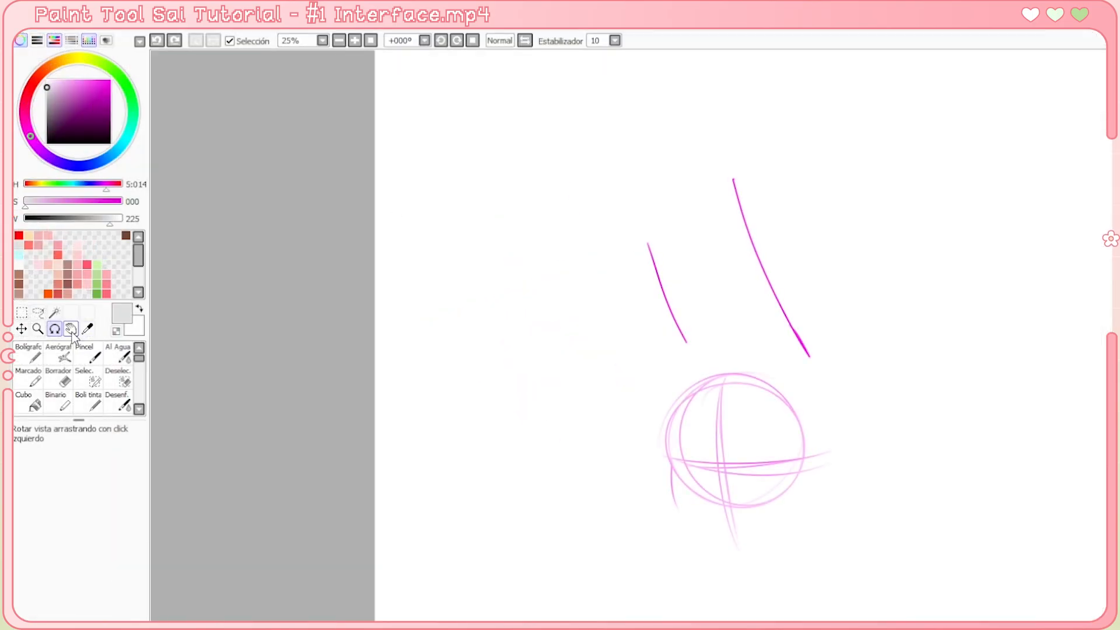
Shift the canvas view with the Hand tool and sample the longer stroke's magenta as the drawing colour with the eyedropper
left_click(71, 328)
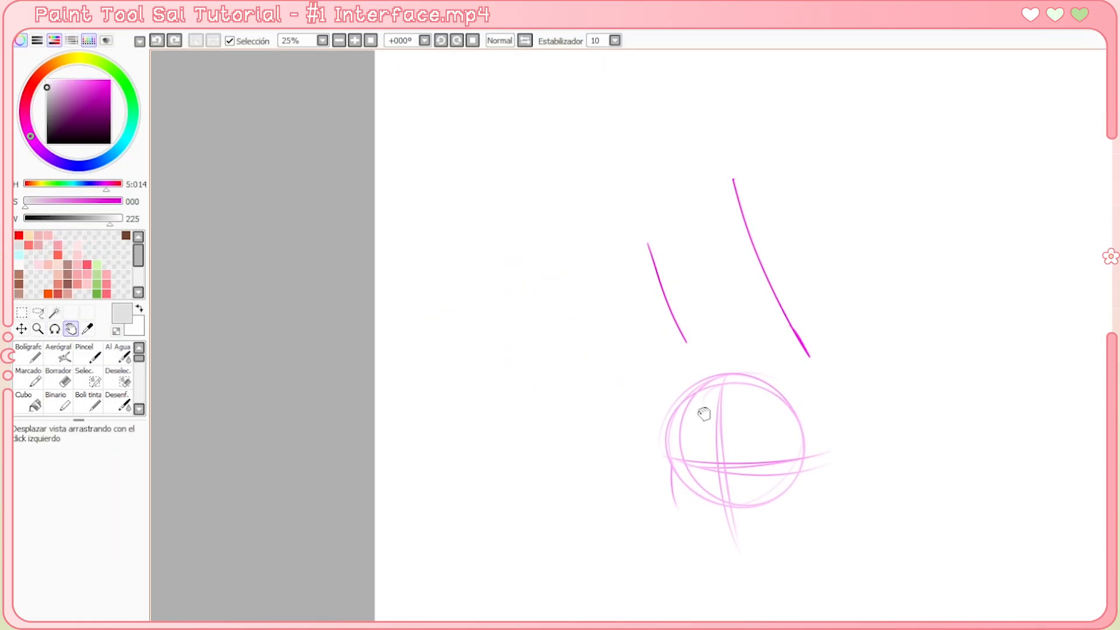
mouse_move(703, 413)
left_mouse_down()
mouse_move(352, 578)
mouse_move(619, 58)
left_mouse_up()
mouse_move(610, 0)
left_mouse_down()
mouse_move(896, 629)
mouse_move(379, 629)
mouse_move(752, 467)
mouse_move(710, 379)
left_mouse_up()
left_click(88, 328)
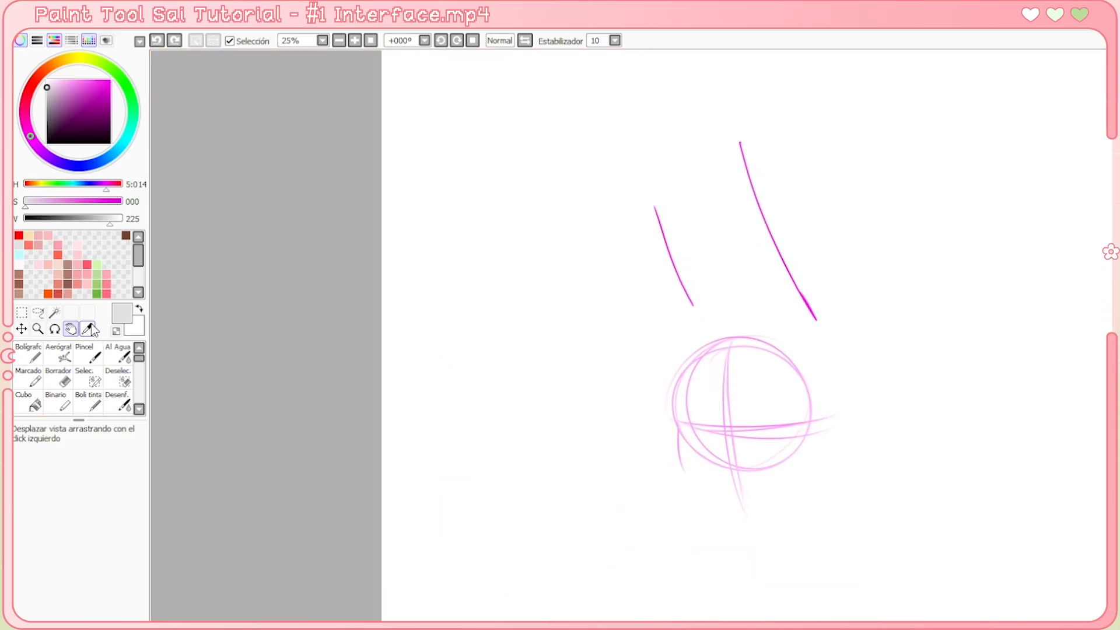
left_click(814, 303)
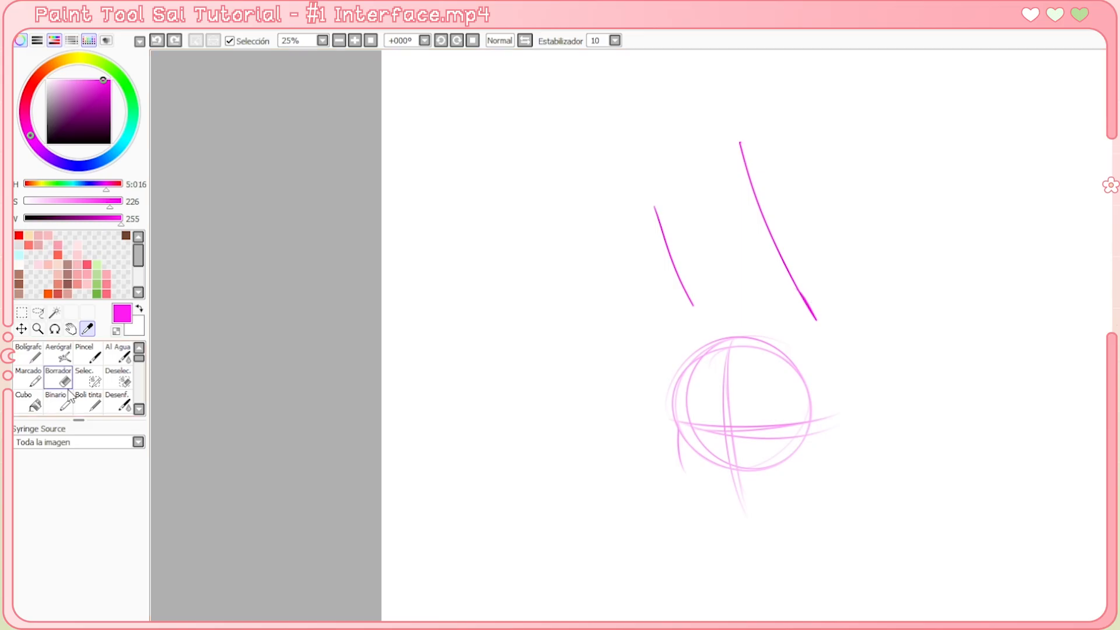
Browse the list of available brushes and choose the Bolígrafo brush
scroll(82, 391, "down", 2)
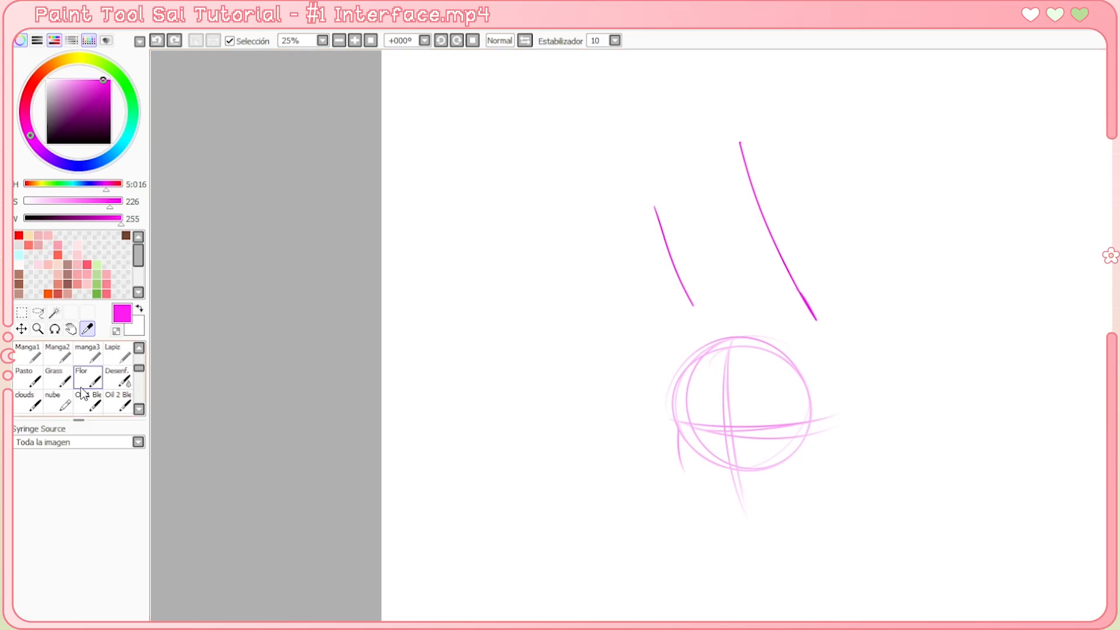
scroll(85, 390, "down", 3)
scroll(78, 390, "up", 7)
left_click(28, 352)
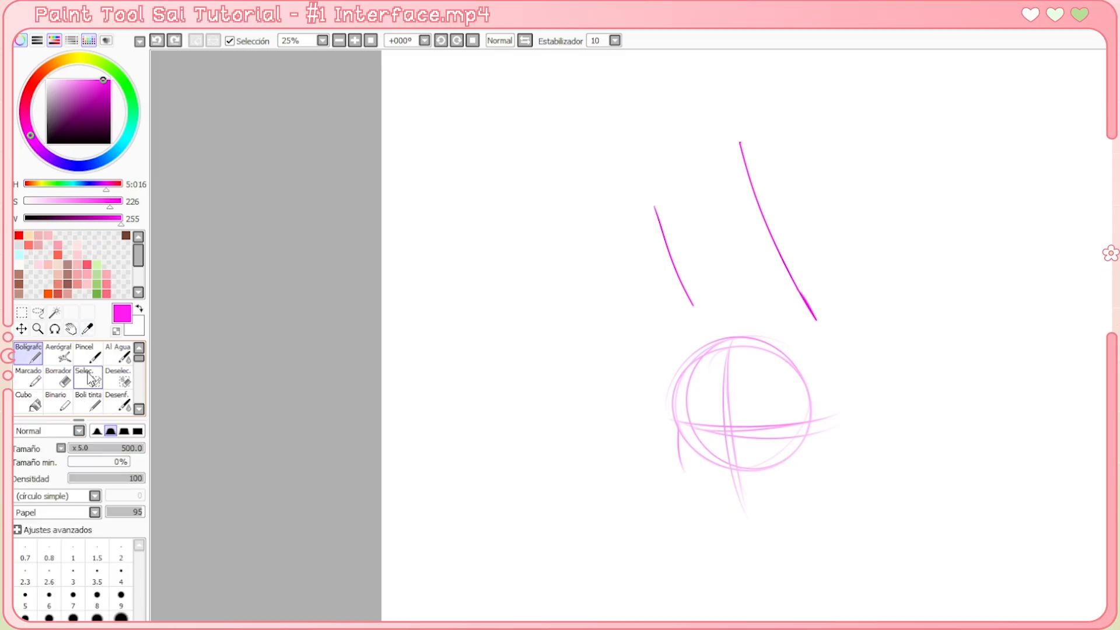
Set the Bolígrafo brush's shape to Colcha and paint a broad magenta test patch at size 400 beside the sketched circle
left_click(46, 435)
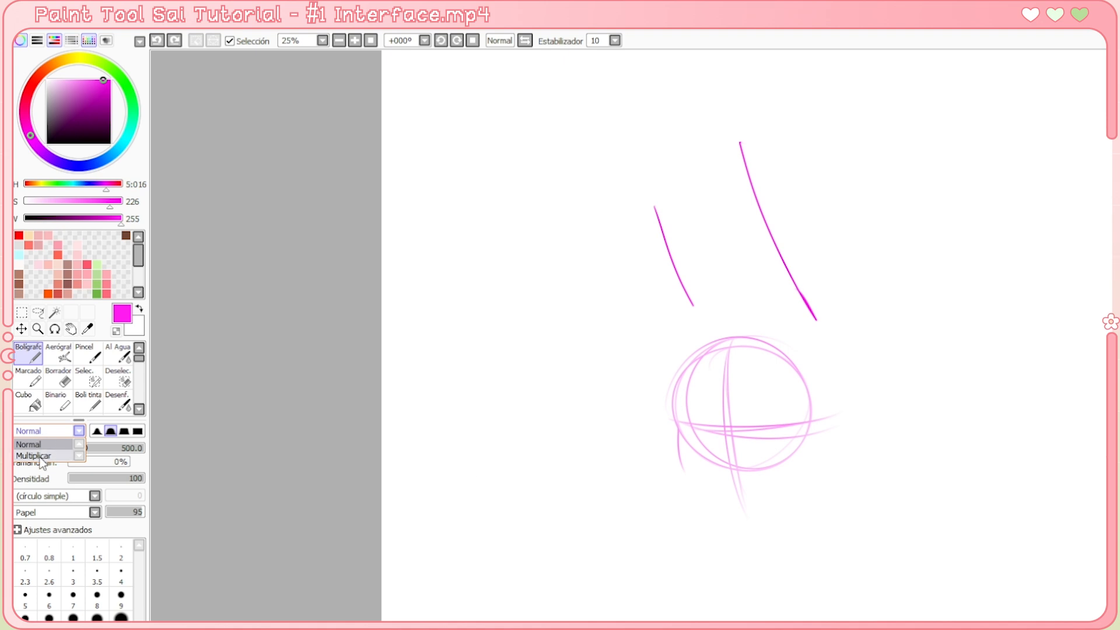
left_click(97, 433)
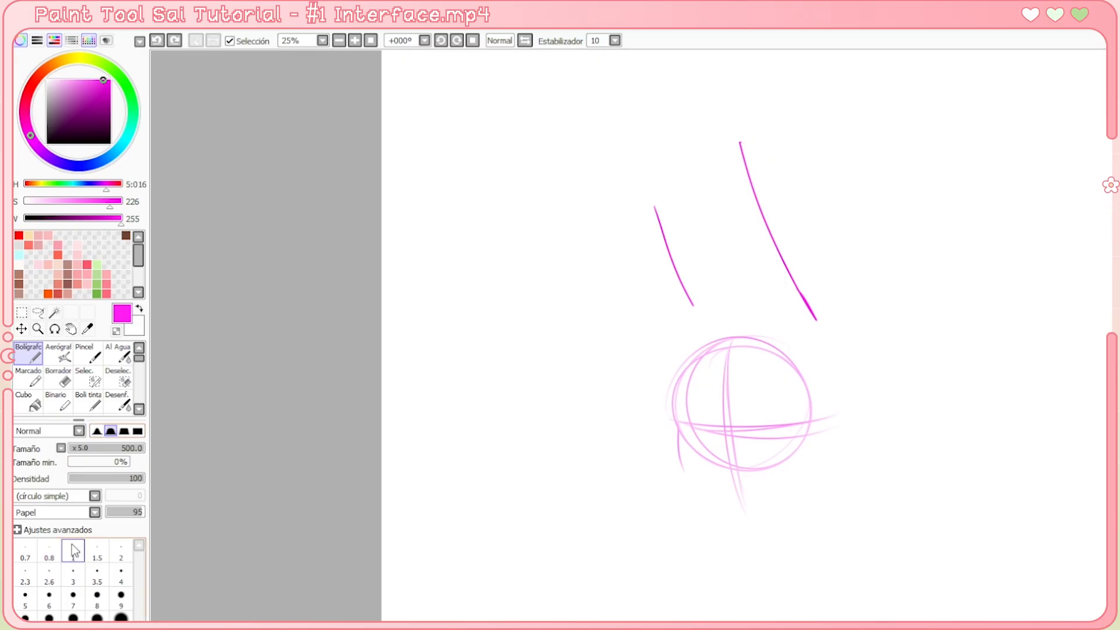
left_click(72, 499)
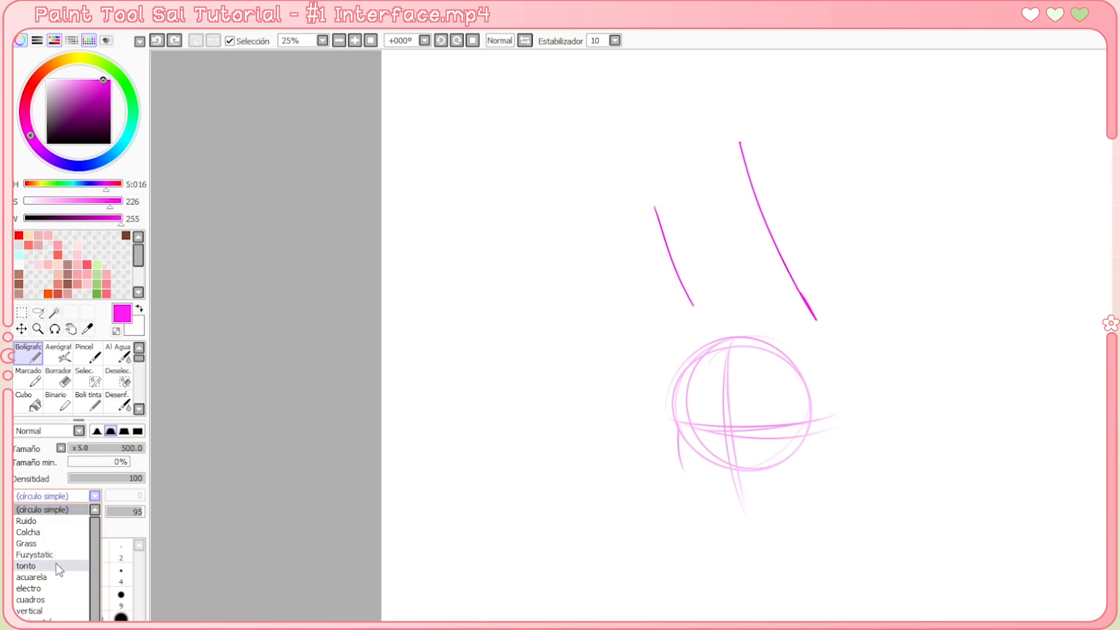
left_click(49, 531)
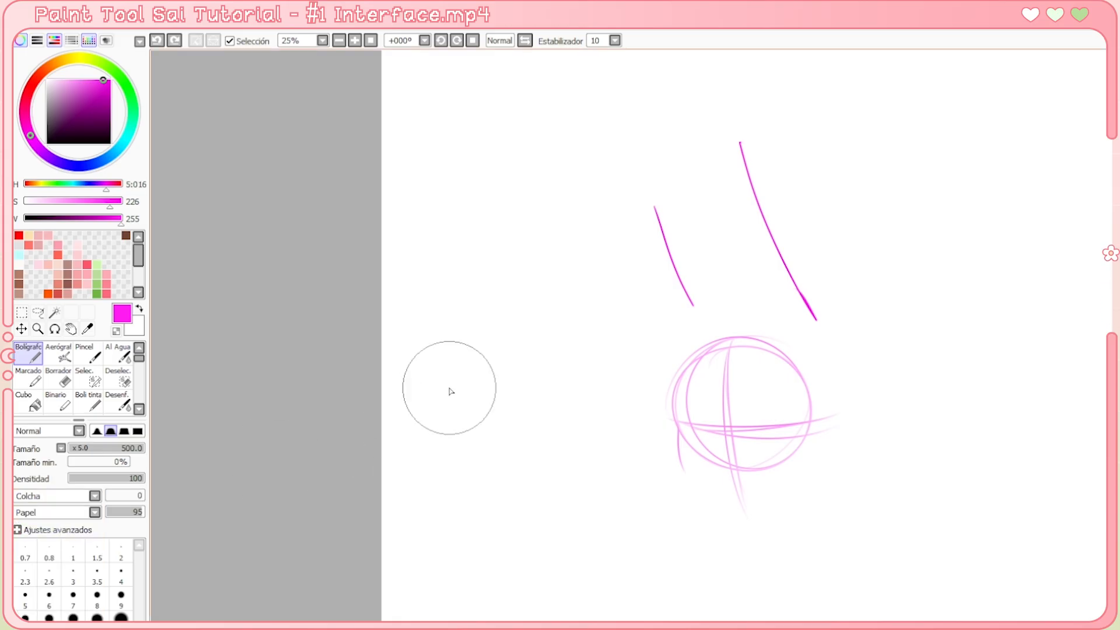
key("bracketleft")
key("bracketleft")
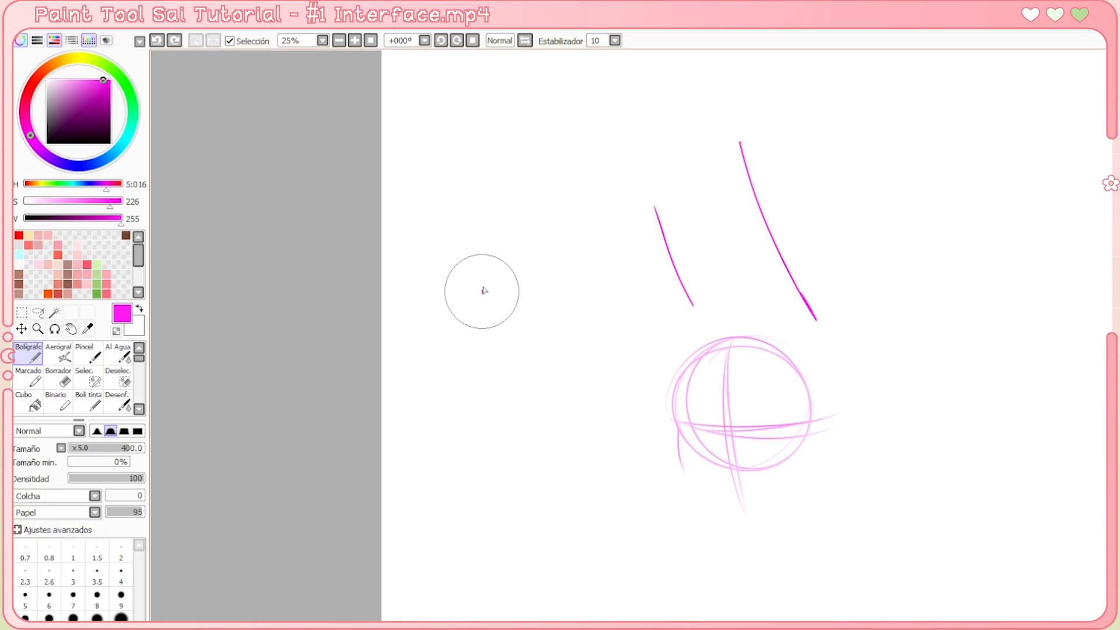
mouse_move(482, 290)
left_mouse_down()
mouse_move(545, 387)
mouse_move(565, 357)
left_mouse_up()
Set the brush texture to Lienzo, paint another large magenta patch, and examine its grain up close
left_click(55, 512)
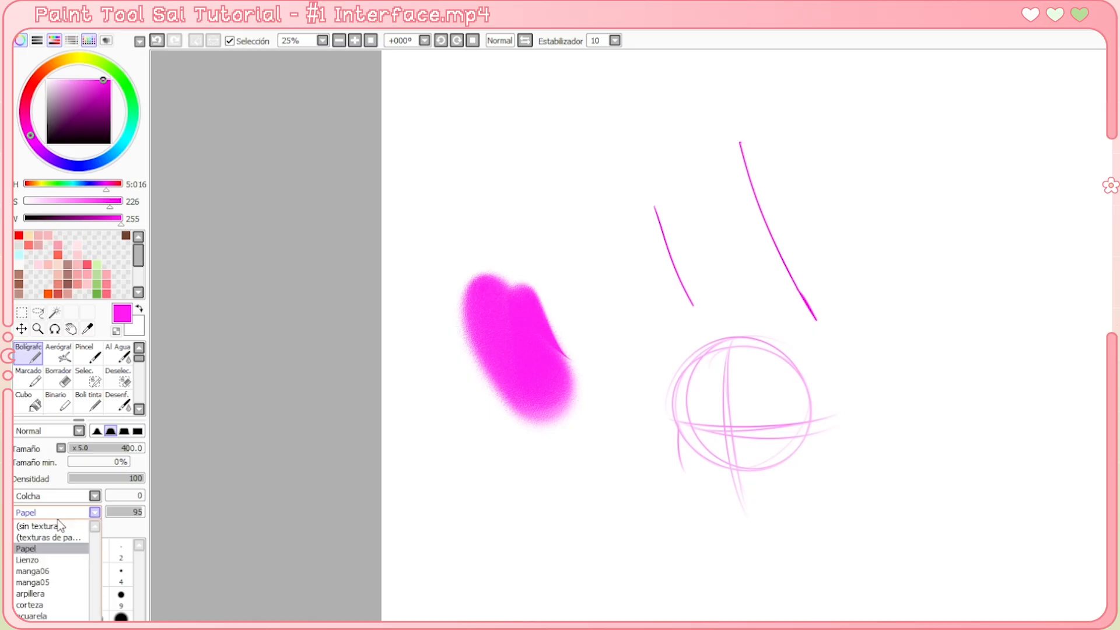
left_click(53, 559)
mouse_move(607, 458)
left_mouse_down()
mouse_move(552, 495)
mouse_move(691, 549)
left_mouse_up()
scroll(604, 446, "up", 5)
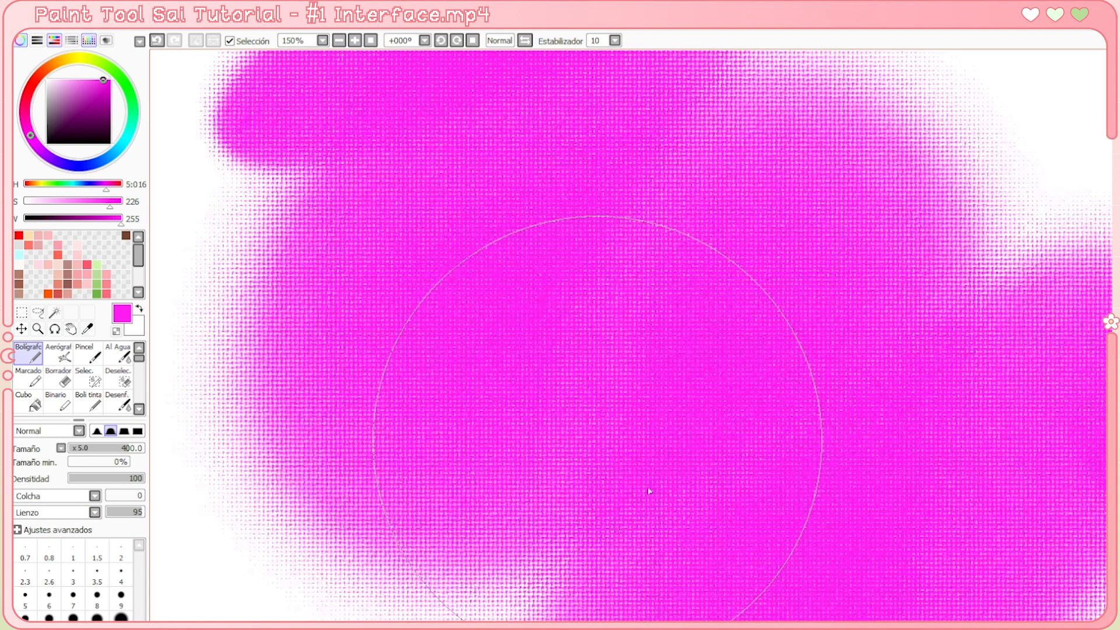
scroll(618, 455, "down", 3)
scroll(622, 457, "up", 2)
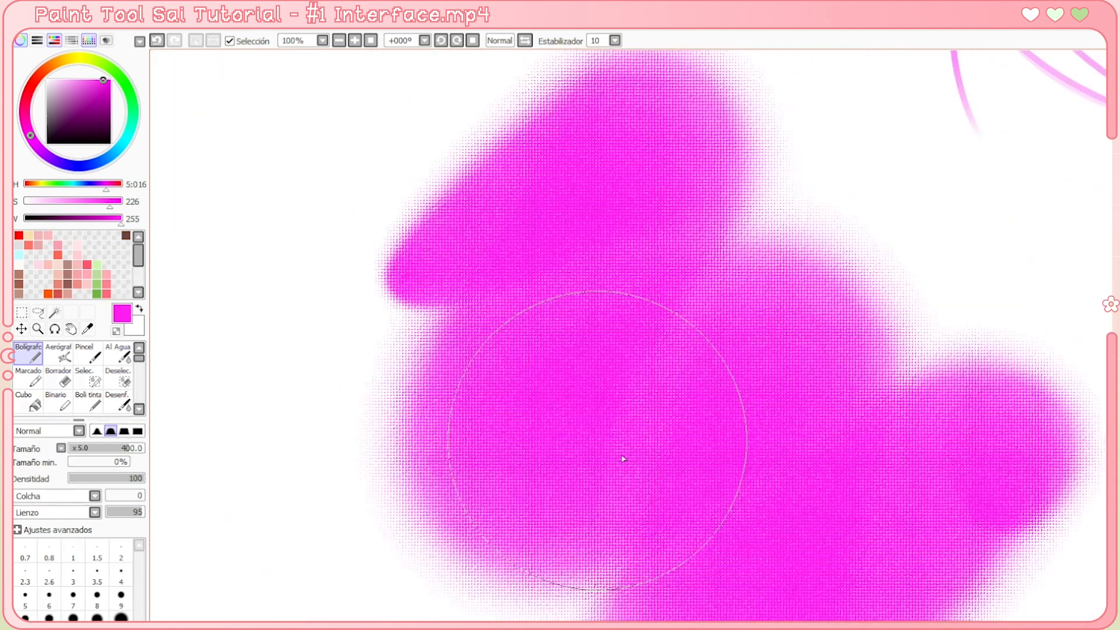
Reset the brush to (sin textura) and the (círculo simple) shape
left_click(65, 512)
left_click(58, 524)
left_click(68, 492)
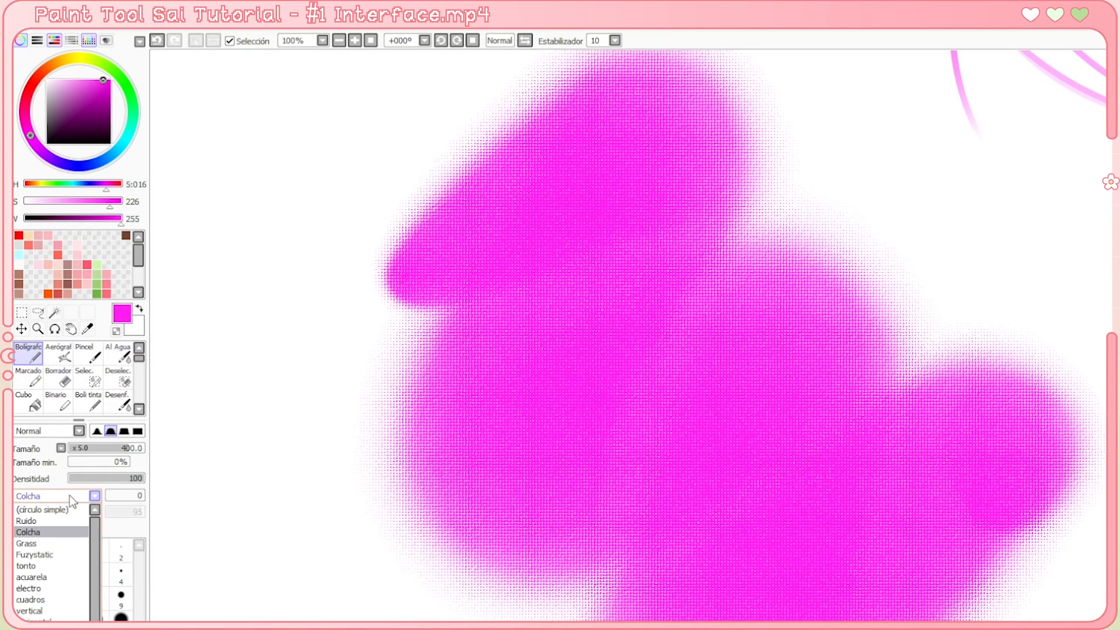
left_click(63, 508)
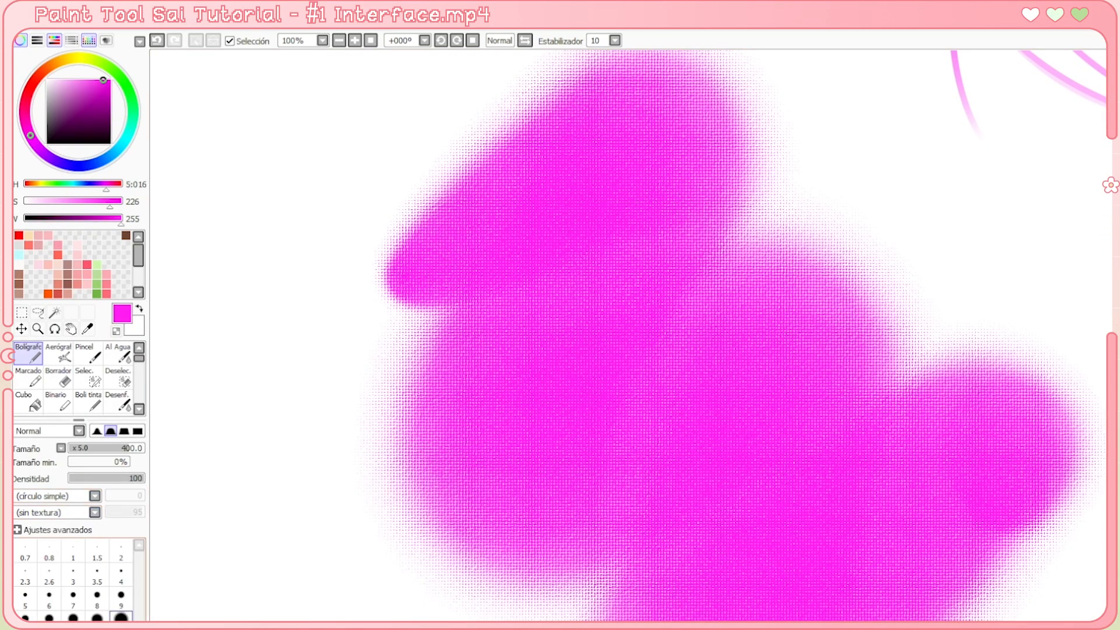
Try magenta zigzag strokes at brush sizes 20 and 50, and undo all the test strokes and patches
left_click(121, 616)
mouse_move(243, 366)
left_mouse_down()
mouse_move(315, 362)
mouse_move(420, 421)
left_mouse_up()
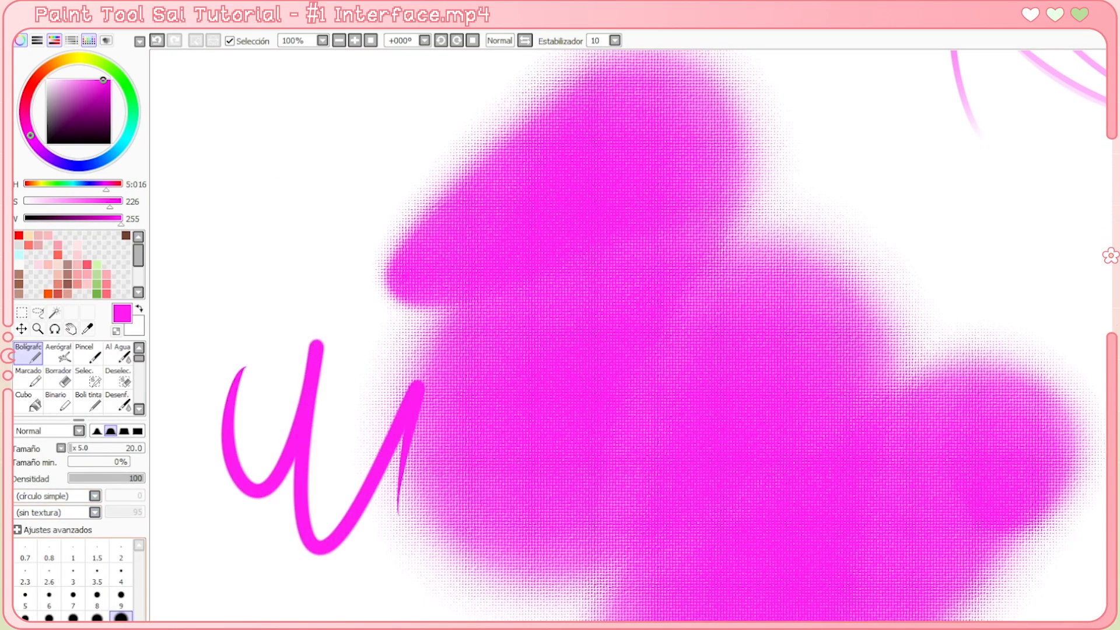
left_click(120, 628)
mouse_move(335, 349)
left_mouse_down()
mouse_move(302, 506)
mouse_move(417, 407)
mouse_move(444, 554)
mouse_move(516, 587)
left_mouse_up()
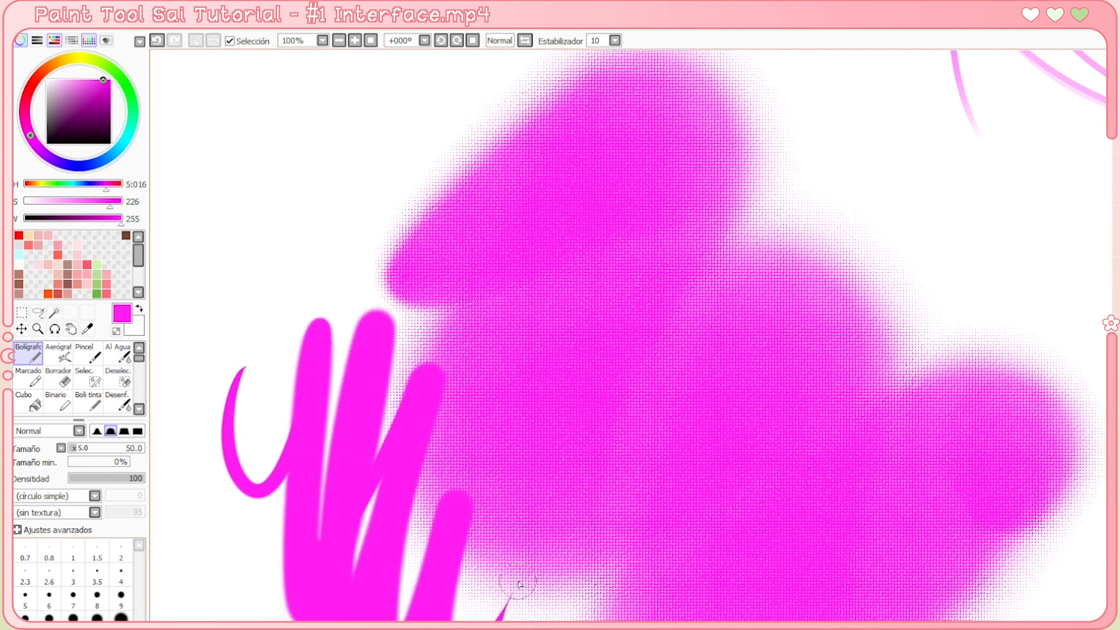
scroll(518, 582, "up", 3)
scroll(518, 582, "down", 6)
scroll(518, 582, "up", 4)
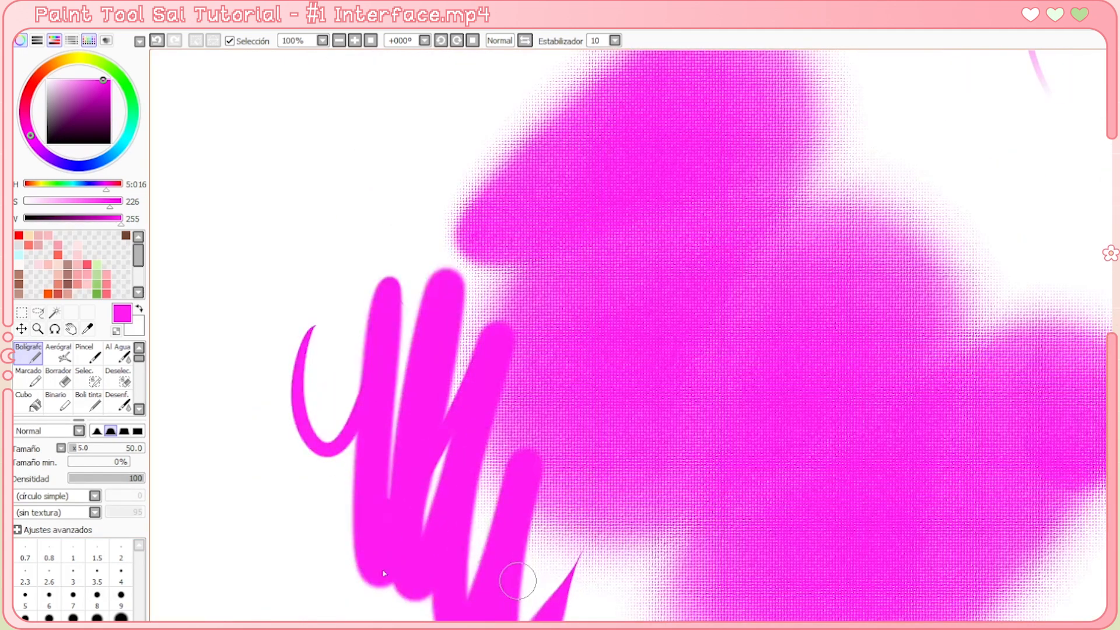
scroll(518, 581, "down", 3)
scroll(518, 581, "up", 3)
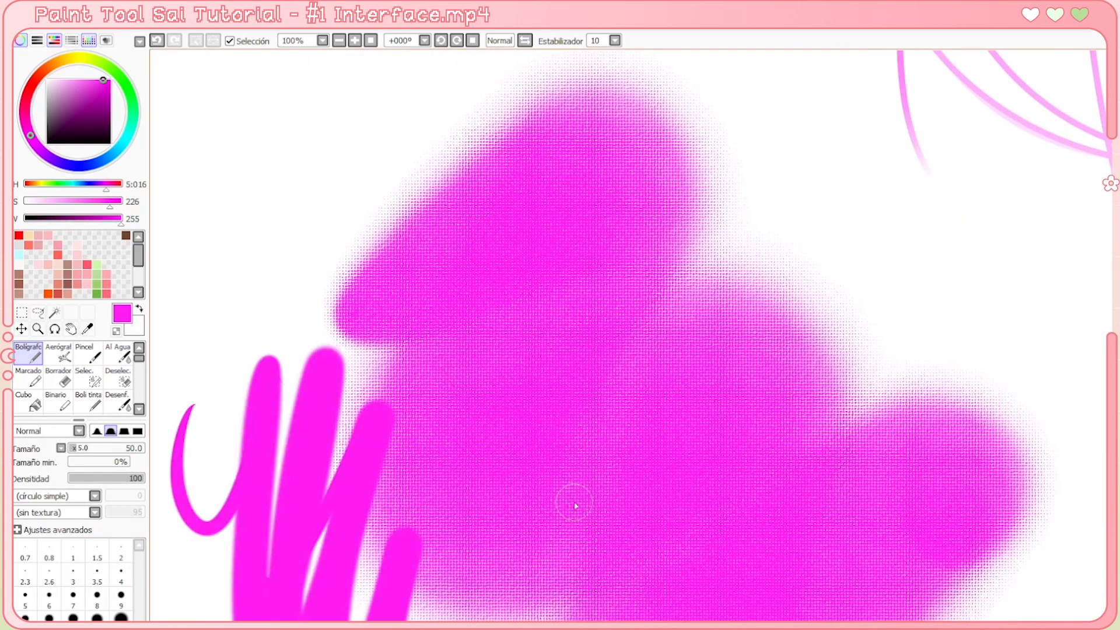
key("ctrl+z")
key("ctrl+z")
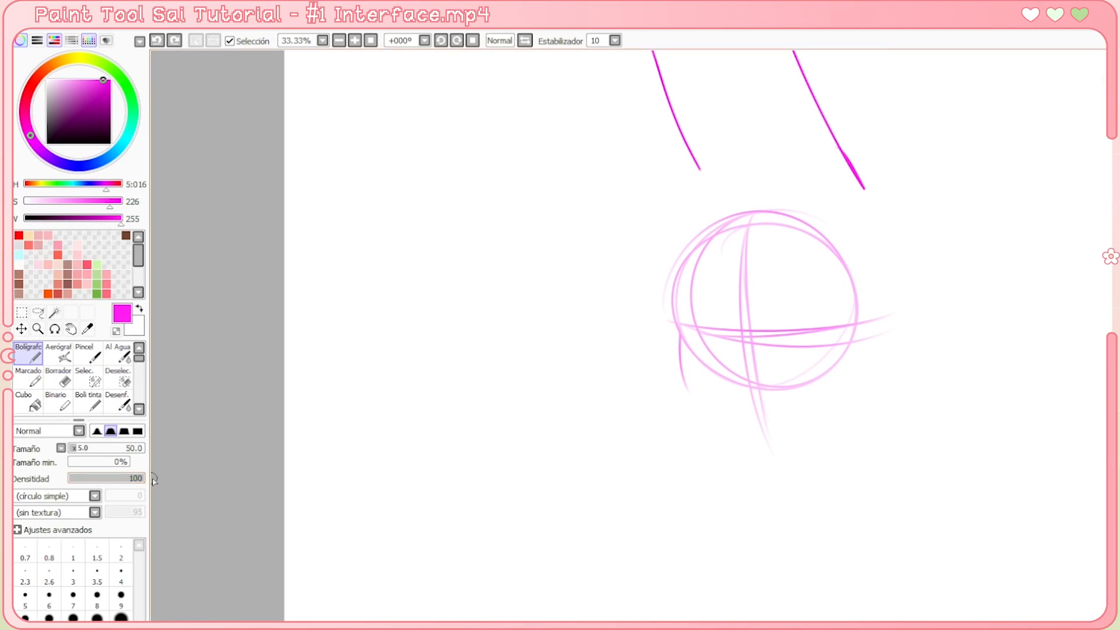
Draw two wavy magenta strokes at density 100, and two more at density 60 for comparison
mouse_move(442, 310)
left_mouse_down()
mouse_move(527, 330)
mouse_move(647, 393)
mouse_move(723, 506)
left_mouse_up()
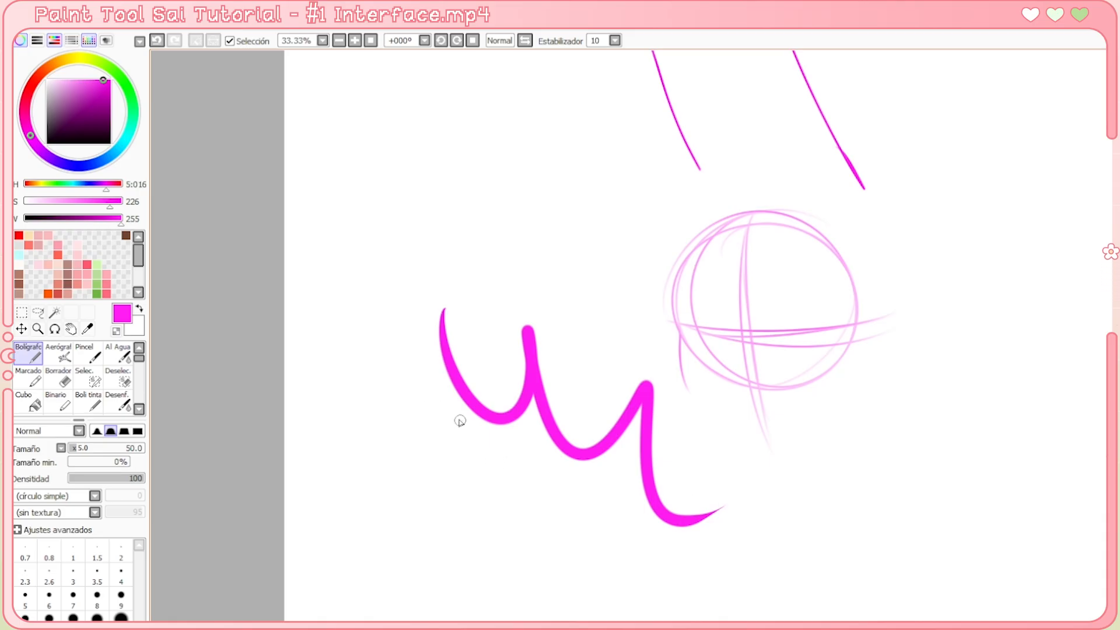
mouse_move(417, 388)
left_mouse_down()
mouse_move(489, 469)
mouse_move(641, 586)
mouse_move(682, 578)
left_mouse_up()
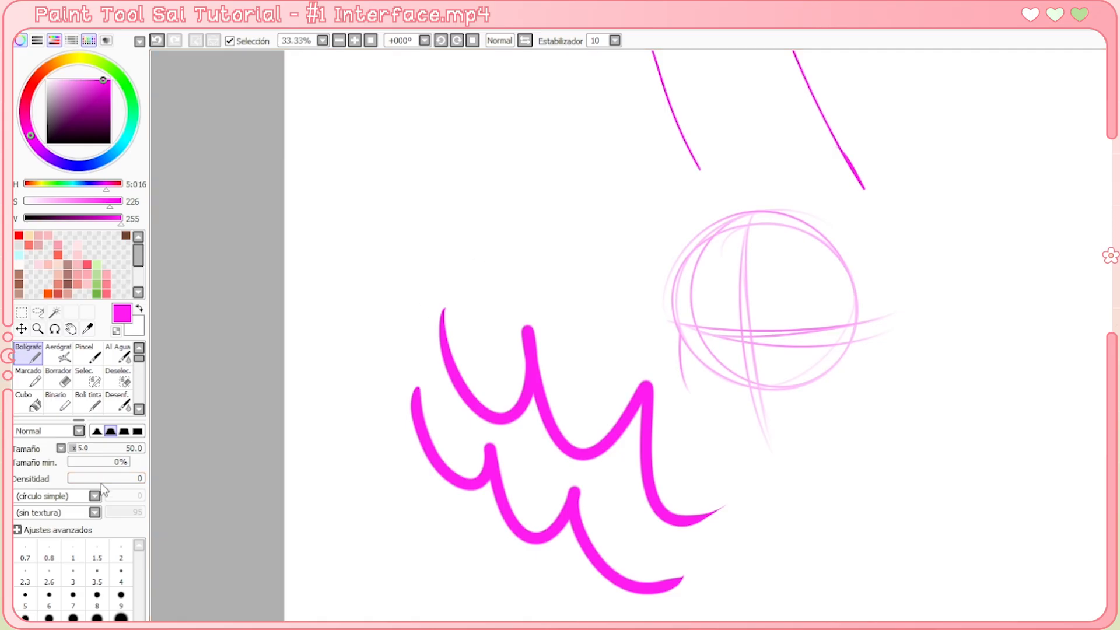
mouse_move(423, 188)
left_mouse_down()
mouse_move(483, 188)
mouse_move(673, 255)
left_mouse_up()
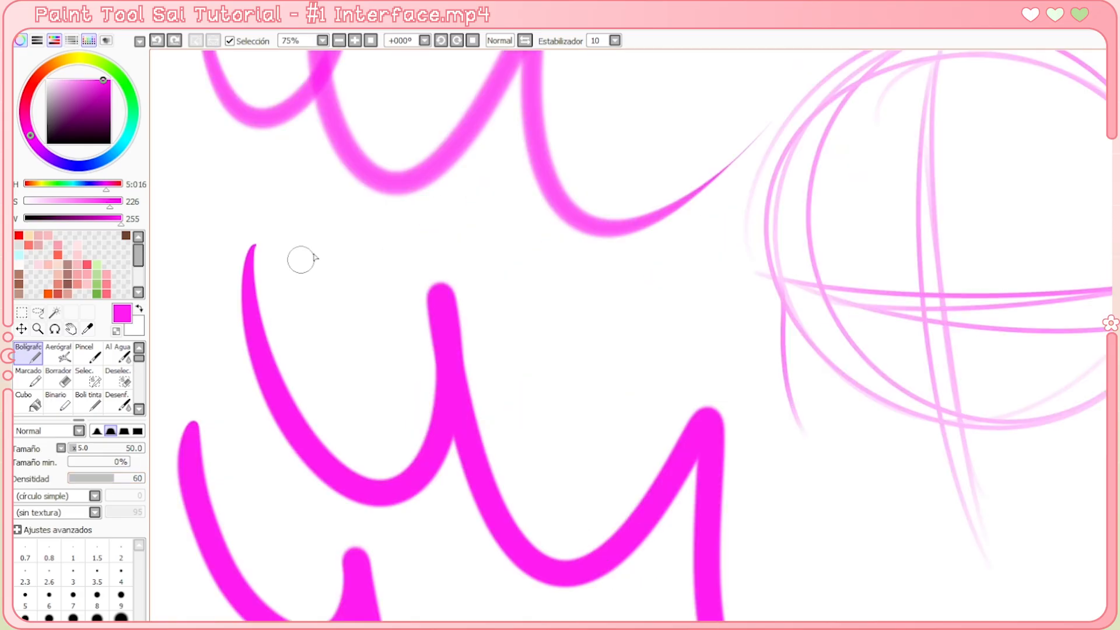
mouse_move(542, 249)
left_mouse_down()
mouse_move(555, 437)
mouse_move(746, 373)
left_mouse_up()
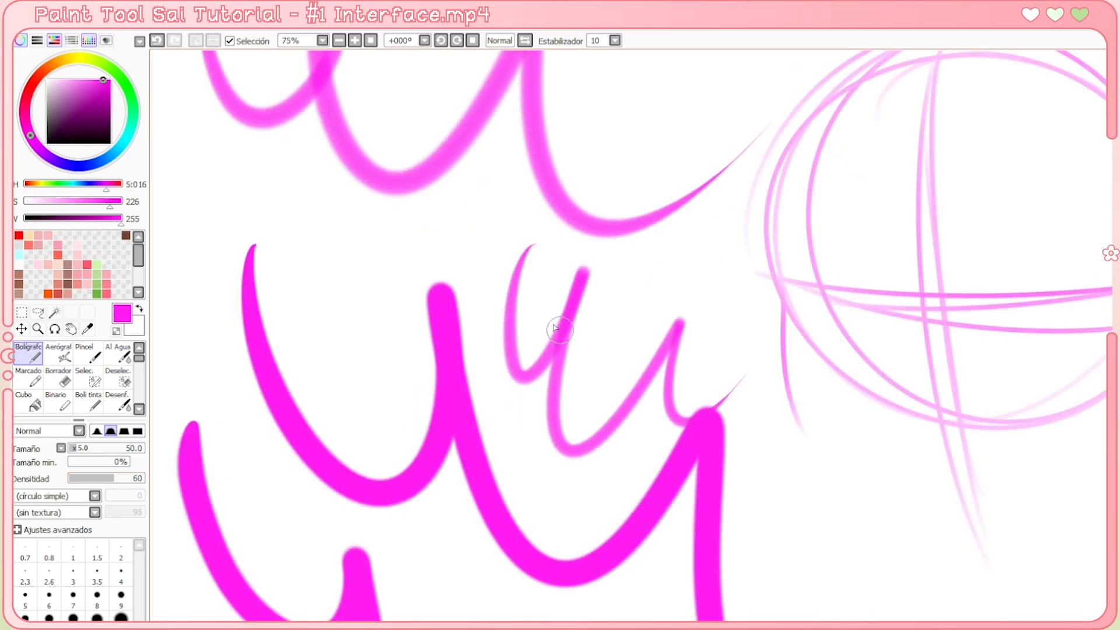
Replace the small density 60 test stroke with a short zigzag and a stroke crossing it to compare the overlaps
scroll(567, 315, "up", 3)
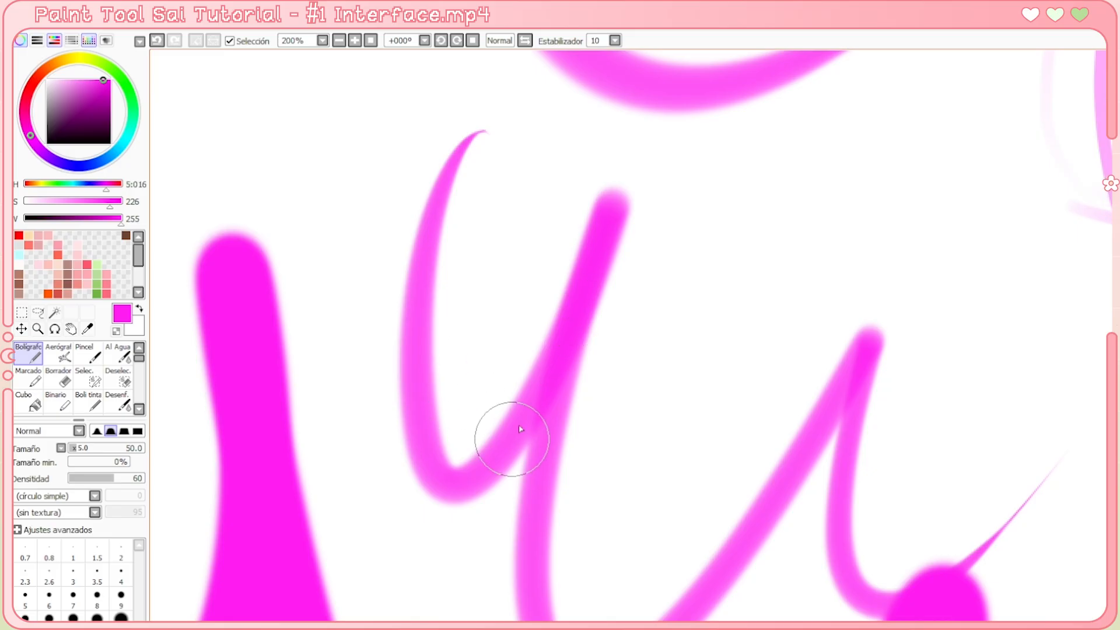
left_click_drag(717, 202, 1012, 243)
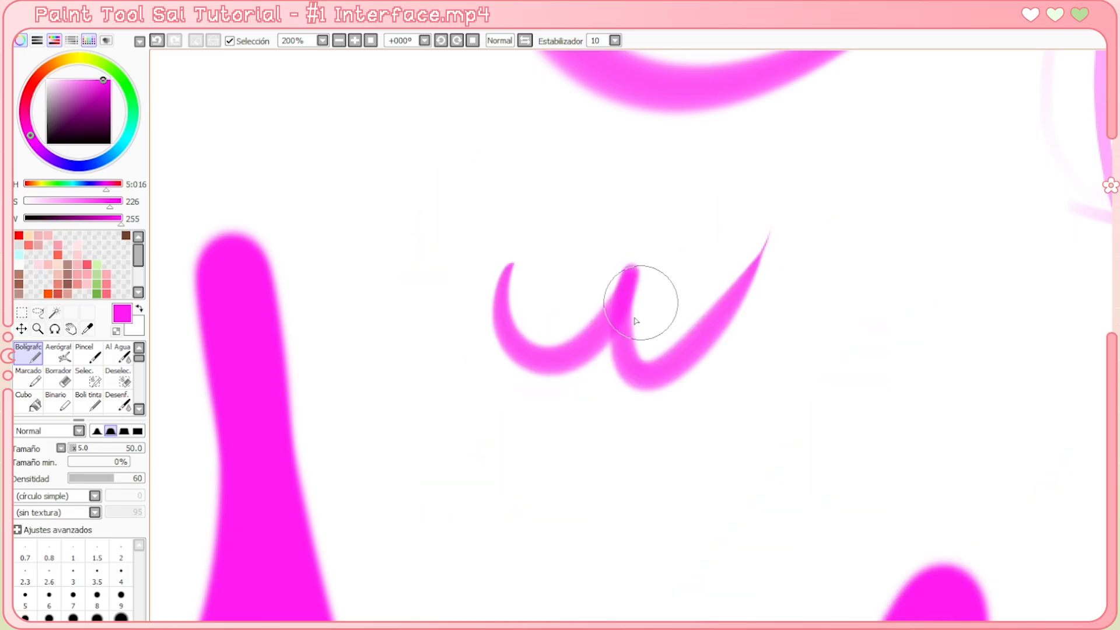
key("ctrl+z")
mouse_move(528, 215)
left_mouse_down()
mouse_move(495, 264)
mouse_move(625, 221)
mouse_move(704, 263)
mouse_move(455, 283)
mouse_move(653, 222)
mouse_move(875, 274)
left_mouse_up()
key("ctrl+z")
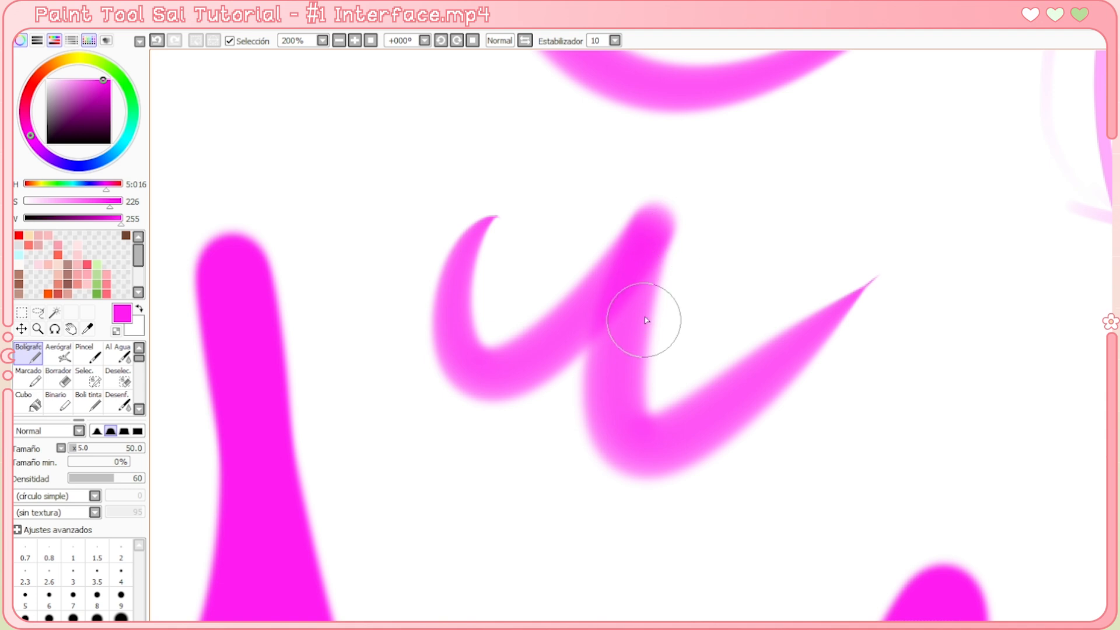
left_click_drag(502, 617, 804, 260)
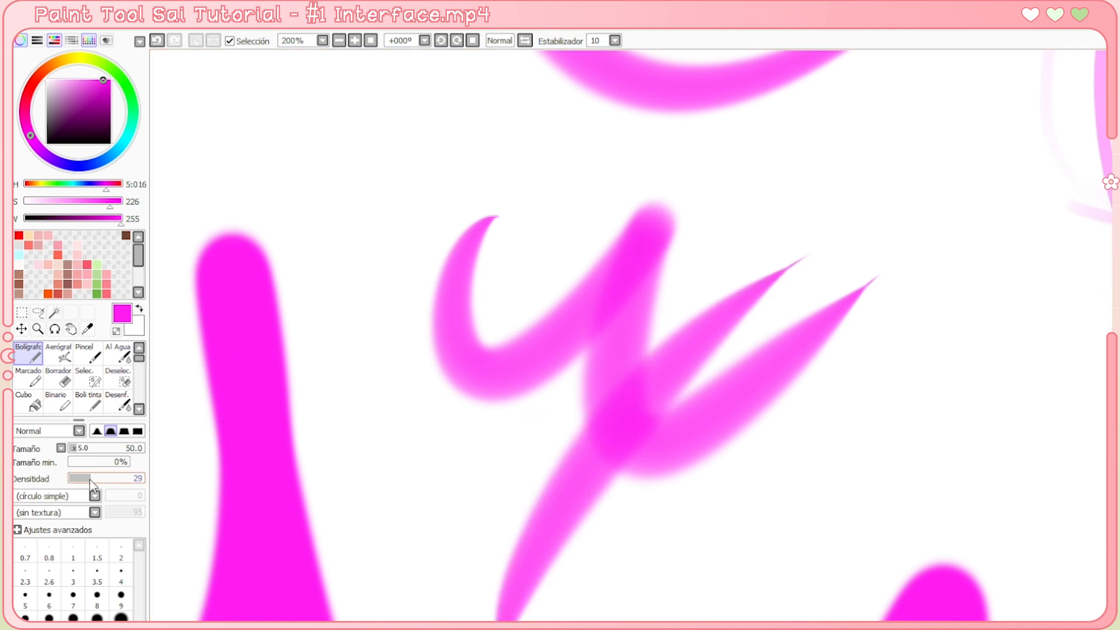
Lower the brush density to 23 and build up repeated overlapping magenta strokes below the crossed zigzag
left_click_drag(91, 479, 86, 479)
mouse_move(511, 463)
left_mouse_down()
mouse_move(665, 585)
mouse_move(669, 561)
mouse_move(784, 452)
left_mouse_up()
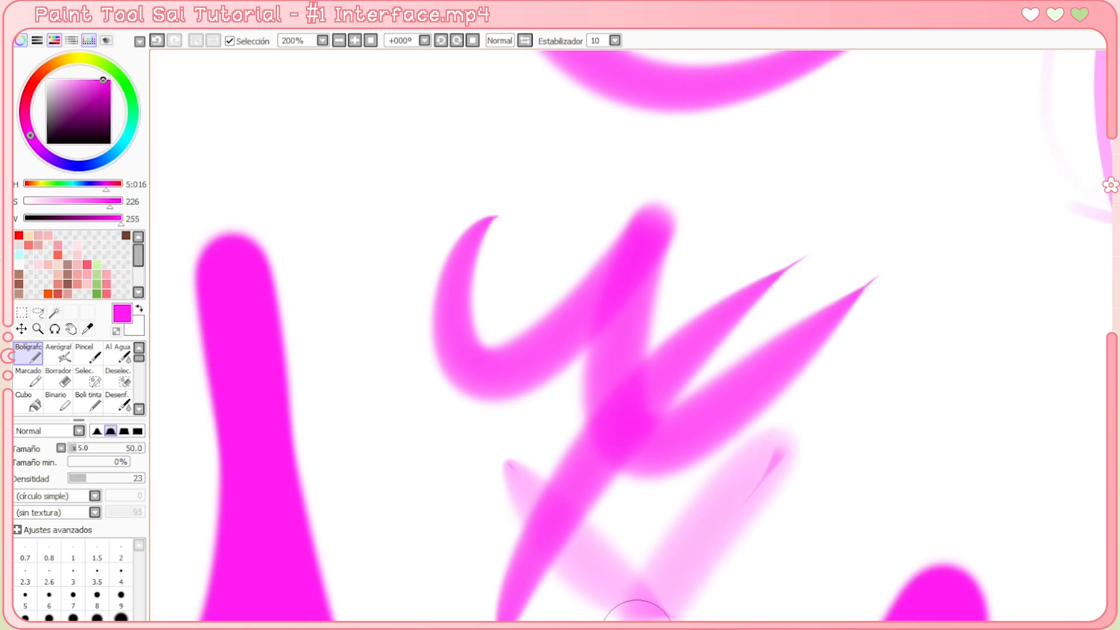
mouse_move(637, 619)
left_mouse_down()
mouse_move(817, 396)
mouse_move(732, 487)
left_mouse_up()
mouse_move(618, 619)
left_mouse_down()
mouse_move(697, 474)
mouse_move(669, 479)
mouse_move(645, 502)
left_mouse_up()
mouse_move(583, 618)
left_mouse_down()
mouse_move(627, 517)
mouse_move(609, 512)
mouse_move(592, 538)
mouse_move(650, 469)
mouse_move(618, 490)
left_mouse_up()
left_click_drag(557, 620, 653, 475)
left_click_drag(571, 620, 699, 455)
left_click_drag(589, 619, 673, 539)
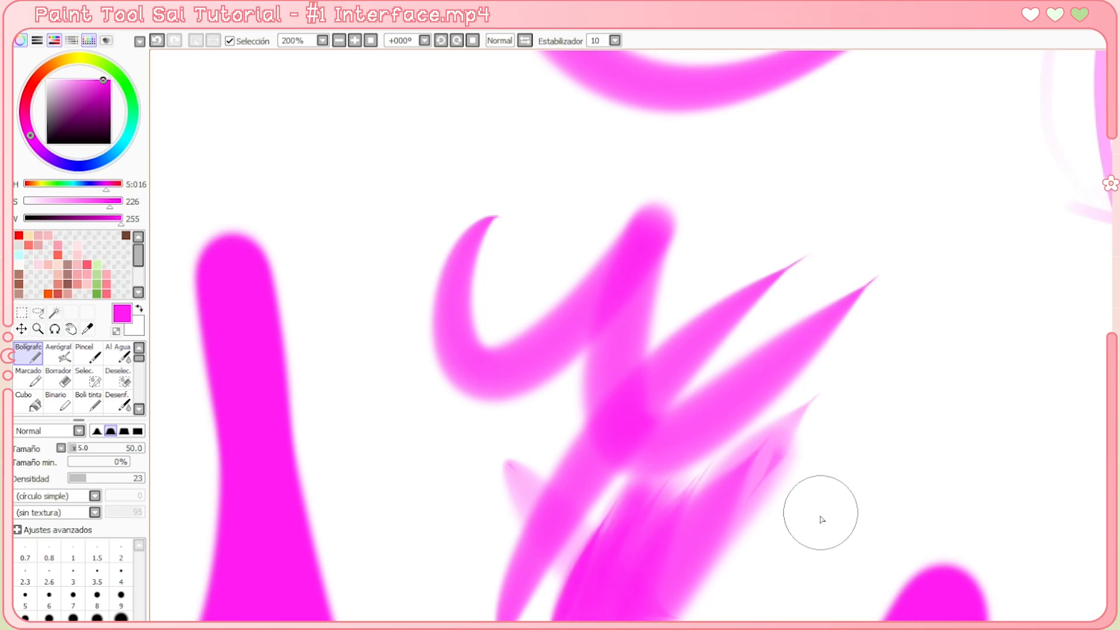
Clear the entire drawing from layer Capa1
key("ctrl+z")
key("ctrl+z")
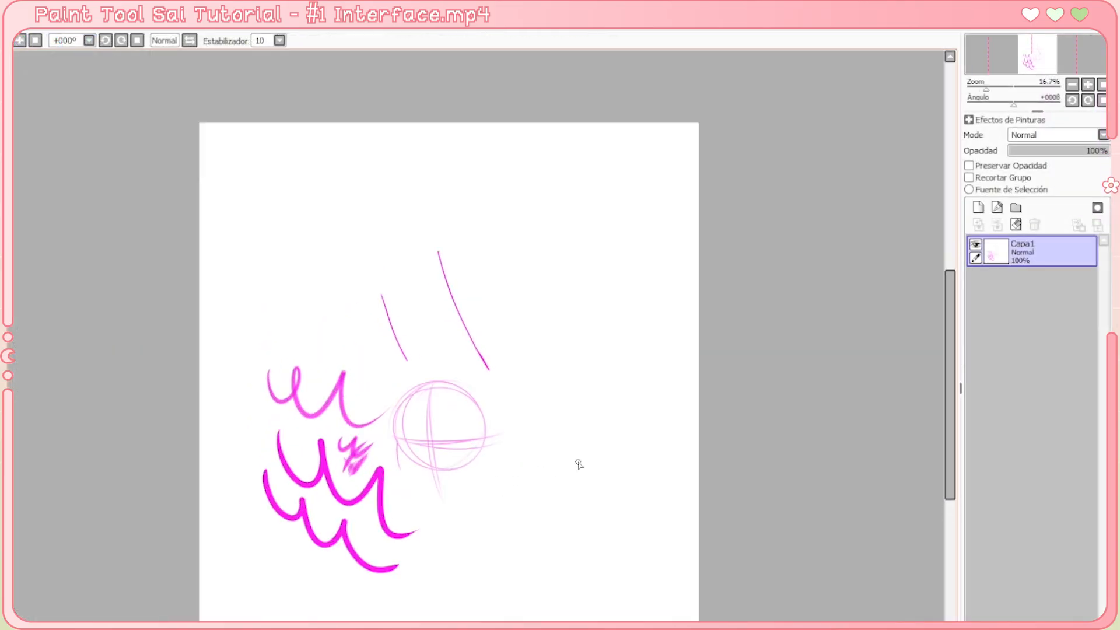
scroll(579, 463, "up", 1)
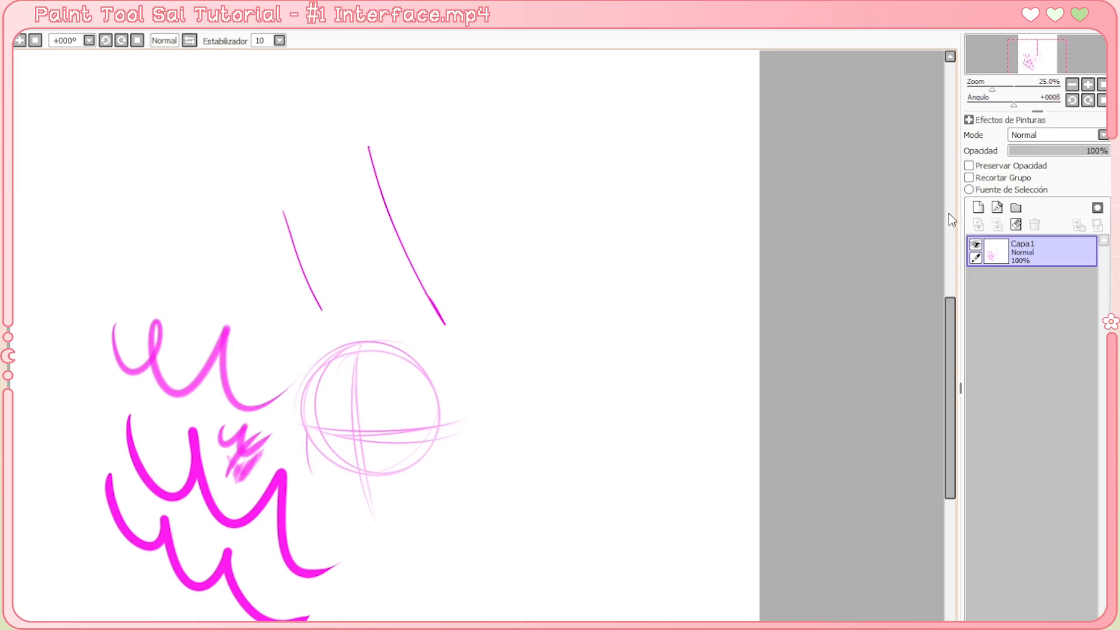
left_click(1016, 225)
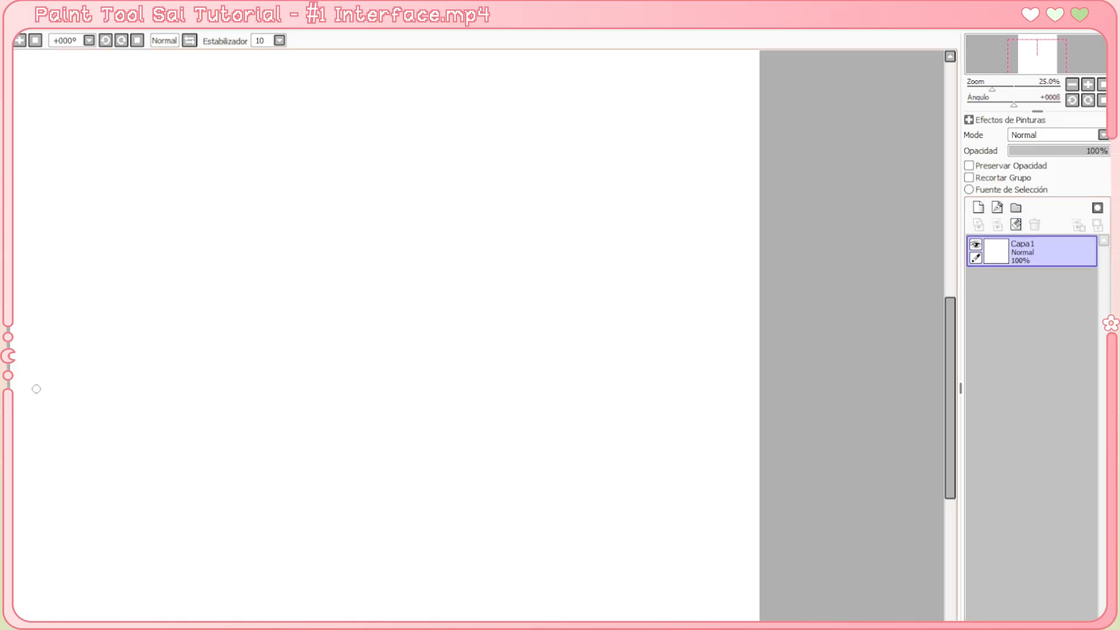
Add a new layer above Capa1, and fill Capa1 with light grey using the Cubo tool
left_click(978, 207)
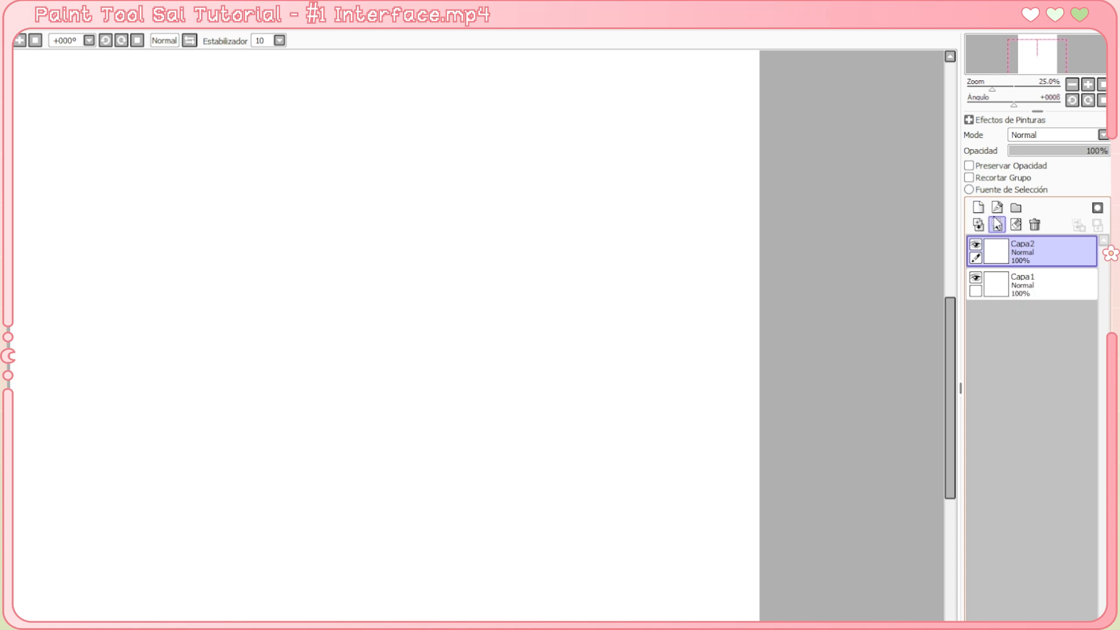
left_click(1034, 286)
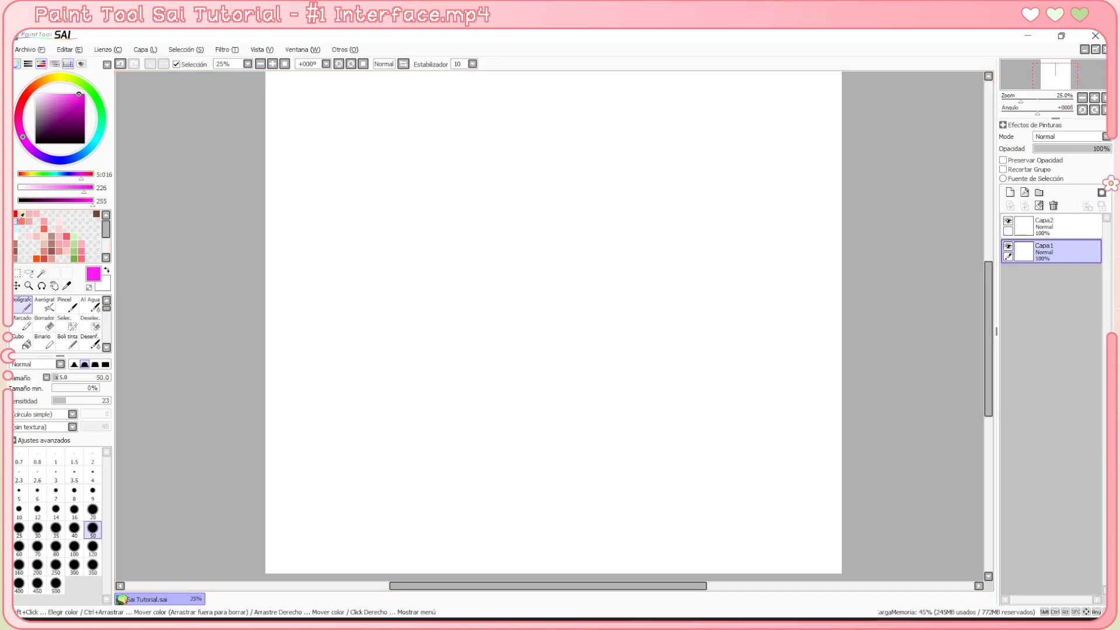
left_click(19, 216)
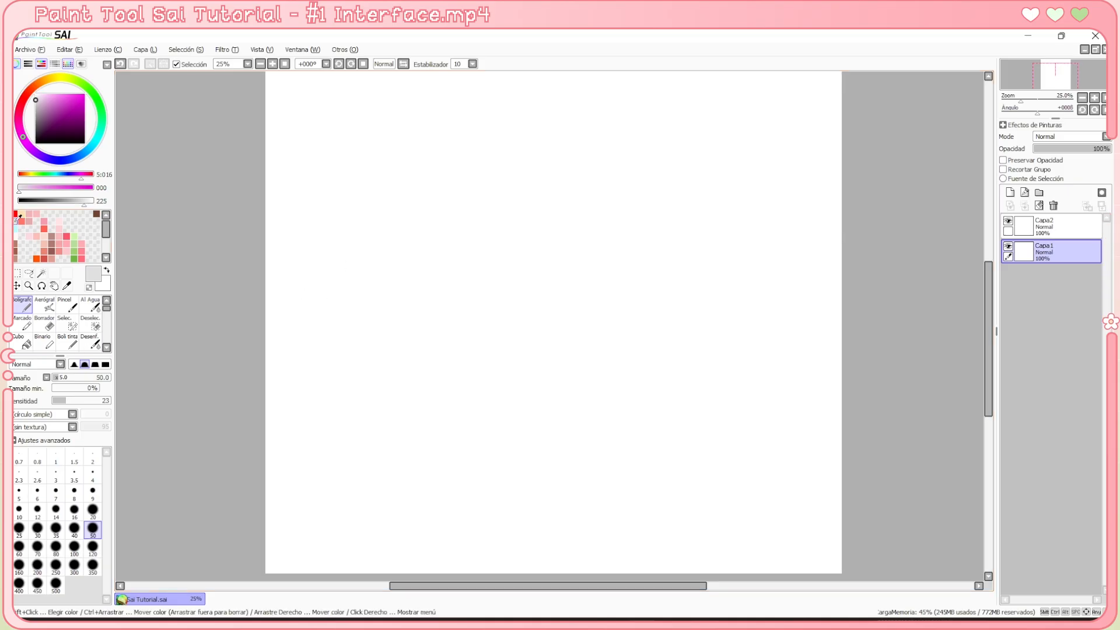
left_click(23, 343)
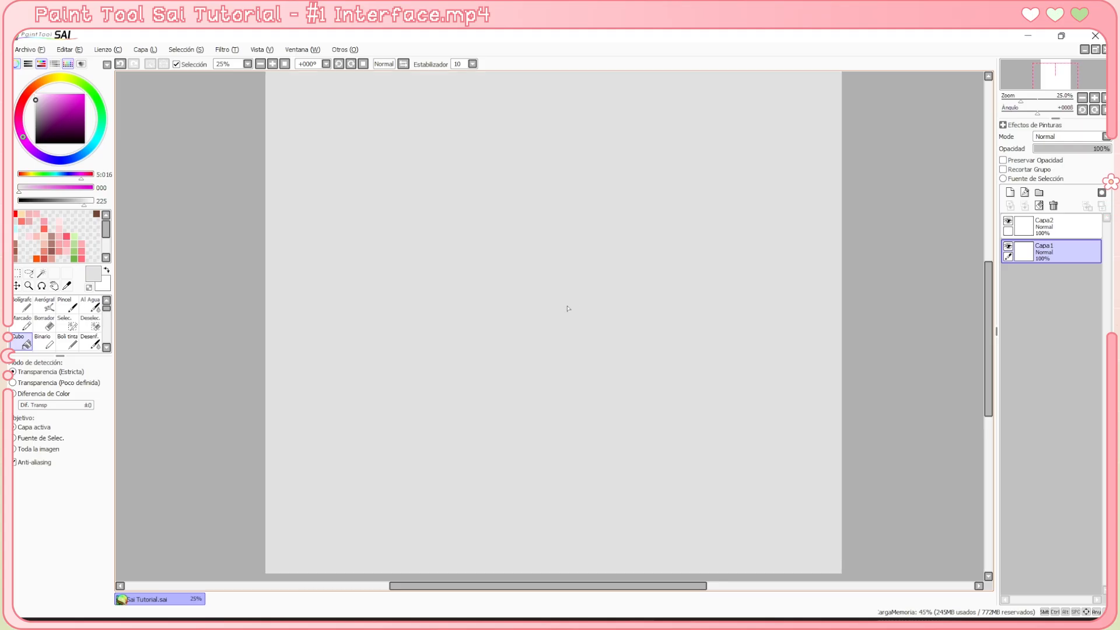
left_click(565, 326)
Draw a red freehand circle on layer Capa2 in the upper part of the canvas with the Marcador brush
left_click(1046, 227)
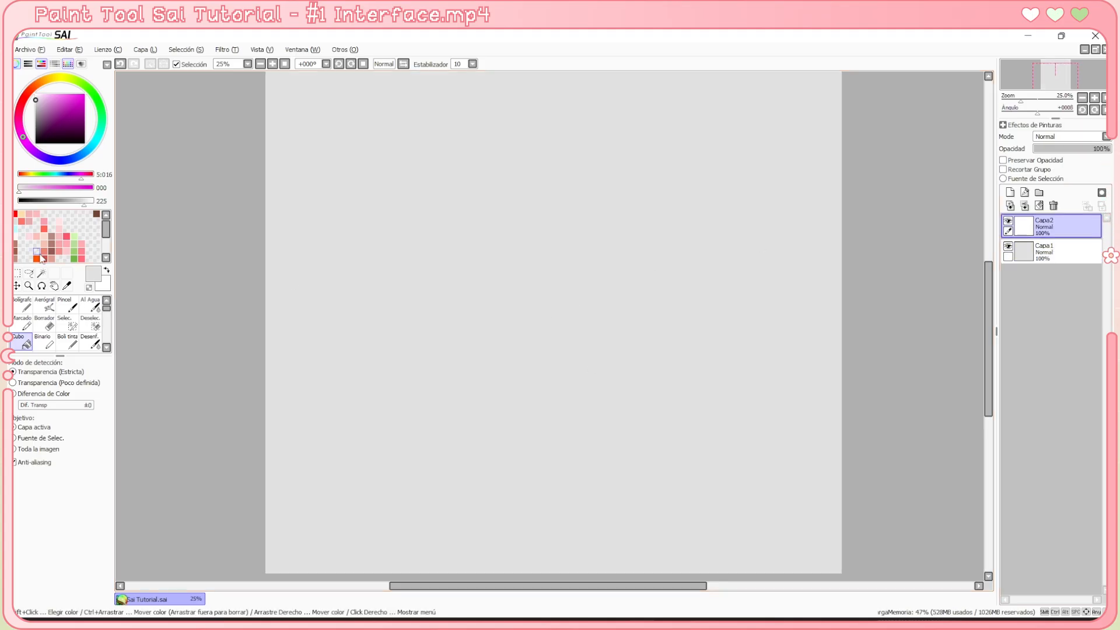
left_click(16, 213)
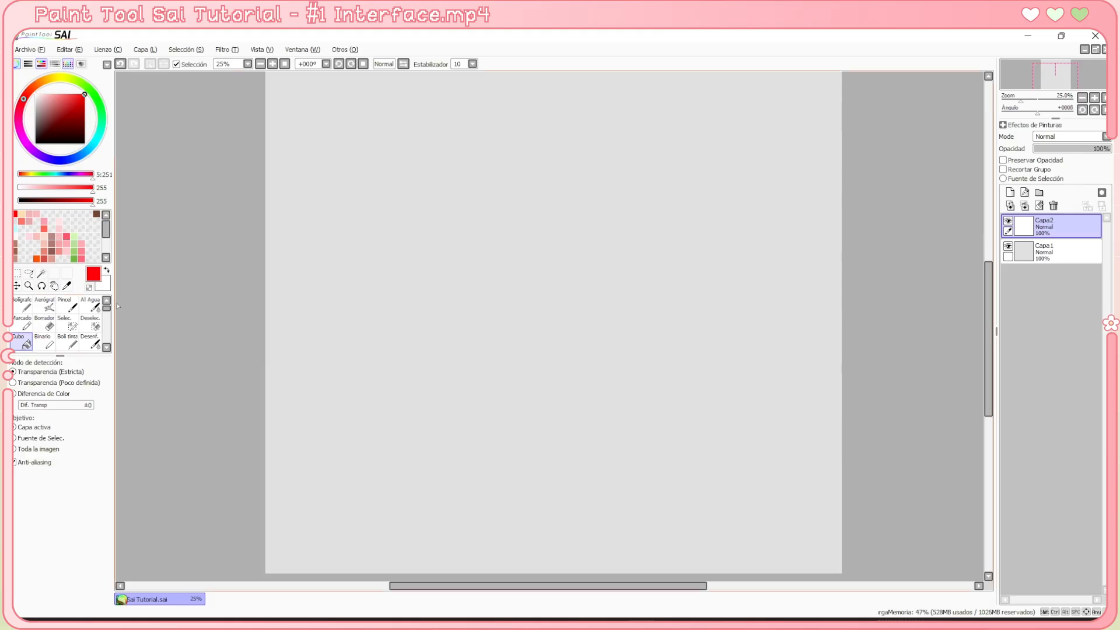
left_click(21, 322)
left_click_drag(533, 194, 579, 195)
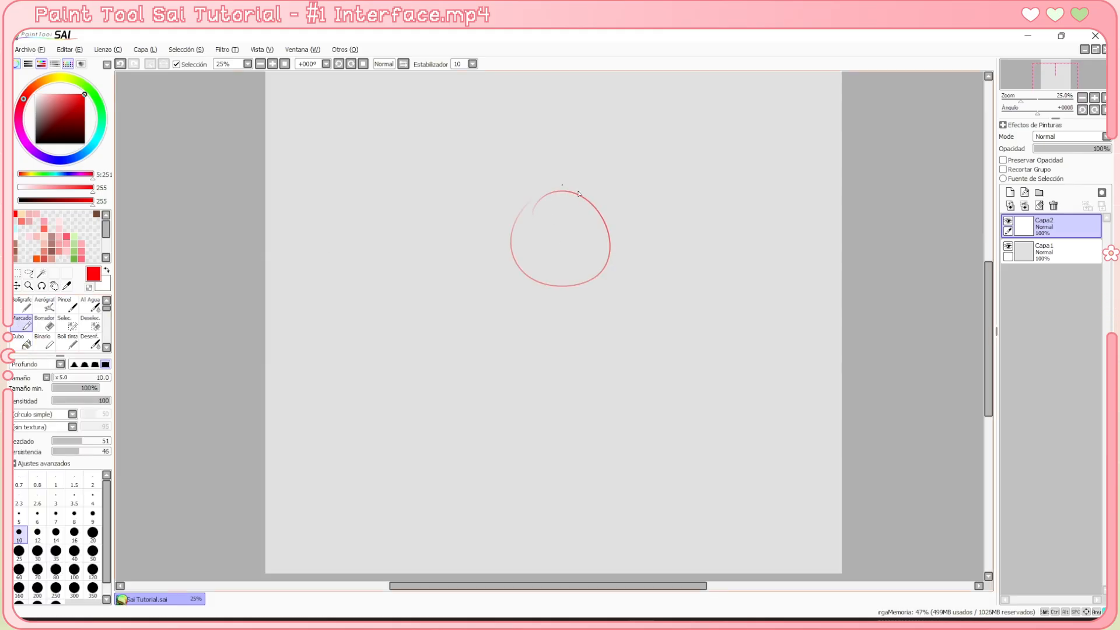
Redraw the red head circle on Capa2 with repeated overlapping freehand strokes, undoing the strokes that miss
key("ctrl+z")
mouse_move(504, 211)
left_mouse_down()
mouse_move(575, 205)
mouse_move(502, 212)
mouse_move(473, 238)
mouse_move(585, 212)
mouse_move(491, 234)
left_mouse_up()
key("ctrl+z")
left_click_drag(539, 233, 484, 292)
left_click_drag(444, 243, 528, 268)
Sketch curved vertical and horizontal face guidelines crossing inside the head circle, and add short upper eyelid arcs for both eyes
left_click_drag(461, 248, 488, 358)
key("ctrl+z")
mouse_move(437, 282)
left_mouse_down()
mouse_move(455, 279)
mouse_move(503, 363)
left_mouse_up()
key("ctrl+z")
key("ctrl+z")
left_click_drag(416, 353, 554, 297)
key("ctrl+z")
left_click_drag(424, 315, 513, 275)
key("ctrl+z")
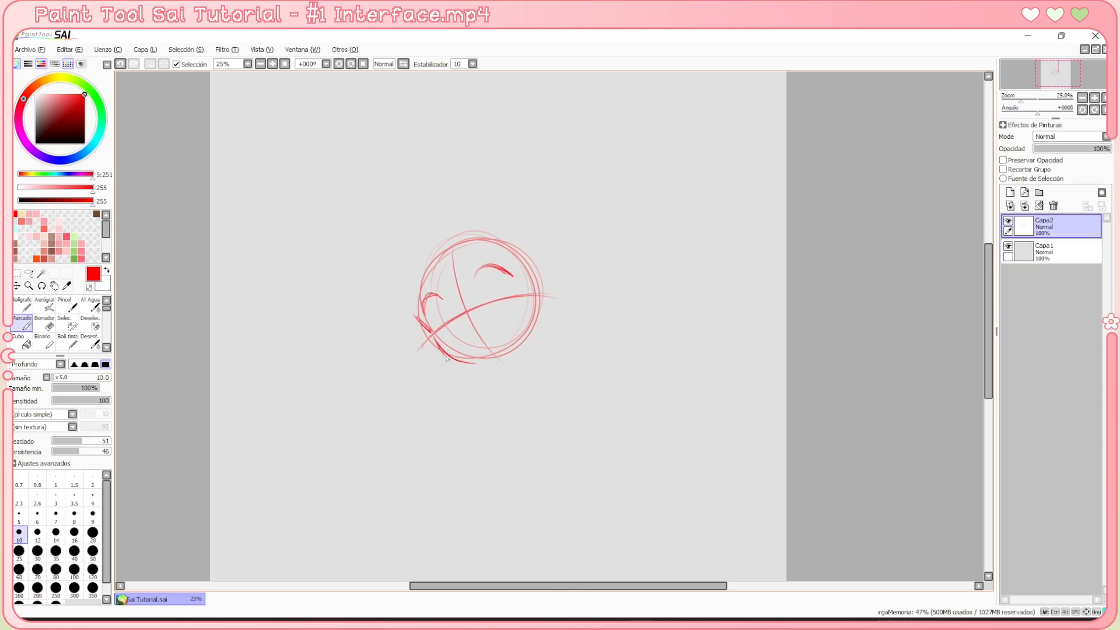
Sketch the cheek and jaw lines along the lower head circle, and draw a larger skull arc over its upper part
left_click_drag(447, 358, 487, 362)
left_click_drag(547, 309, 514, 356)
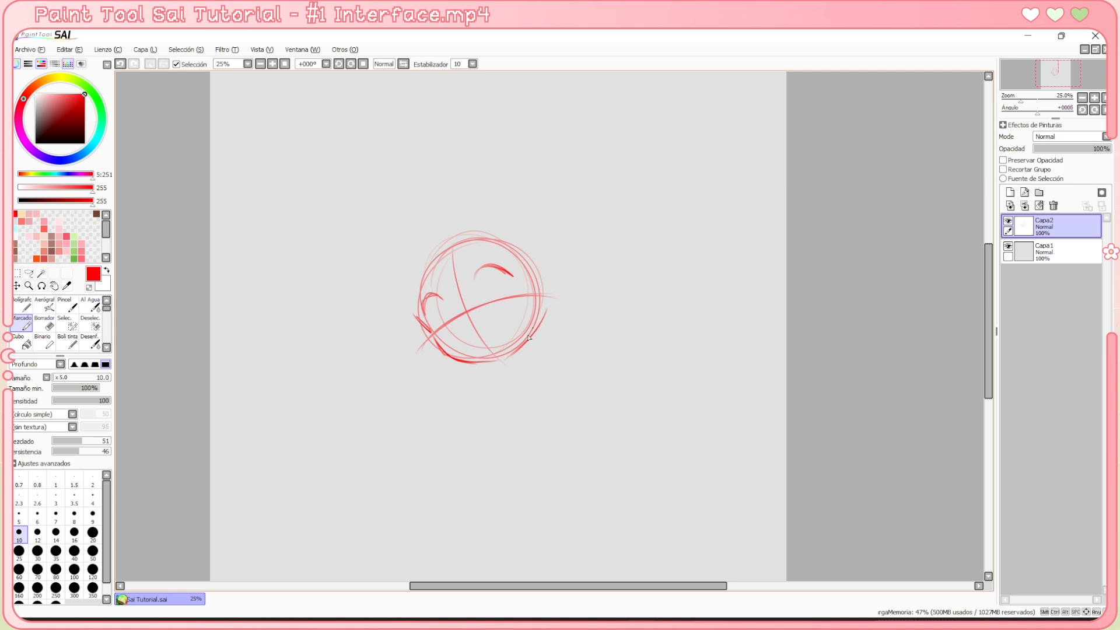
mouse_move(413, 315)
left_mouse_down()
mouse_move(417, 257)
mouse_move(489, 219)
mouse_move(532, 233)
left_mouse_up()
key("ctrl+z")
key("ctrl+z")
key("ctrl+z")
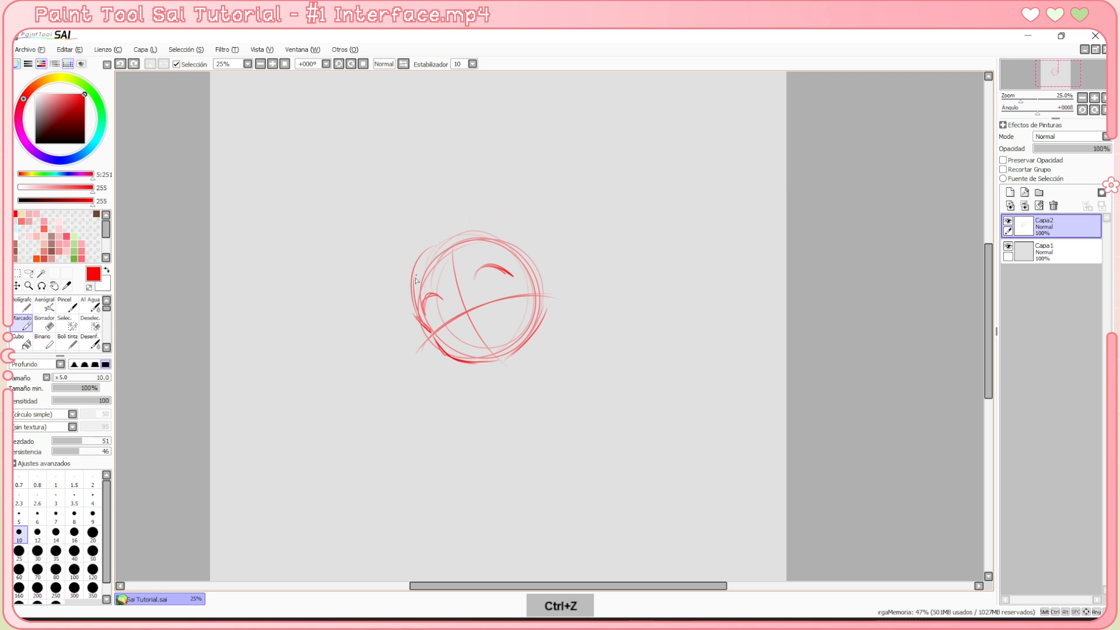
key("ctrl+z")
mouse_move(415, 261)
left_mouse_down()
mouse_move(513, 227)
mouse_move(552, 262)
mouse_move(542, 313)
left_mouse_up()
key("ctrl+z")
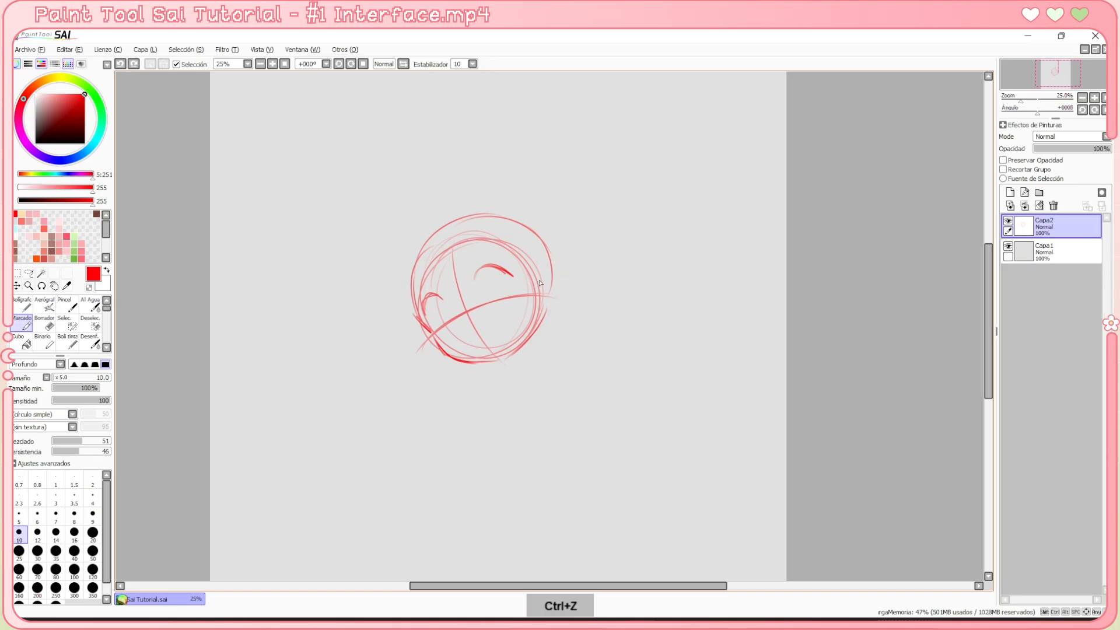
Draw the ear beside the head and fill in the face with oval eyes, a small nose, a smile and an eyebrow
left_click_drag(539, 265, 551, 308)
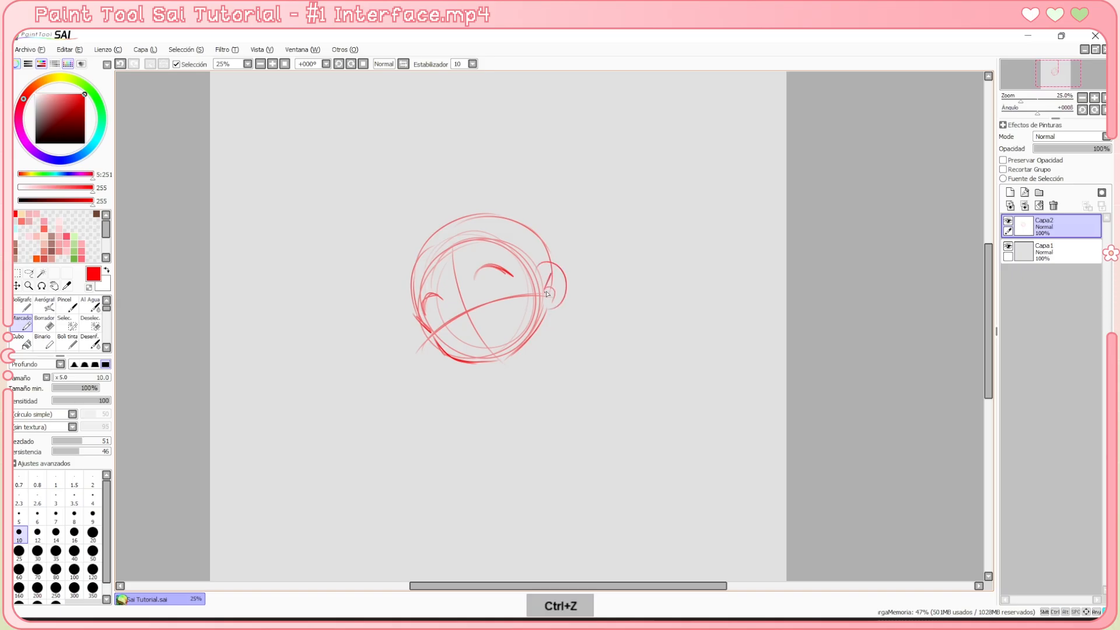
left_click_drag(436, 296, 434, 298)
left_click_drag(497, 273, 495, 275)
key("ctrl+z")
left_click_drag(460, 324, 495, 326)
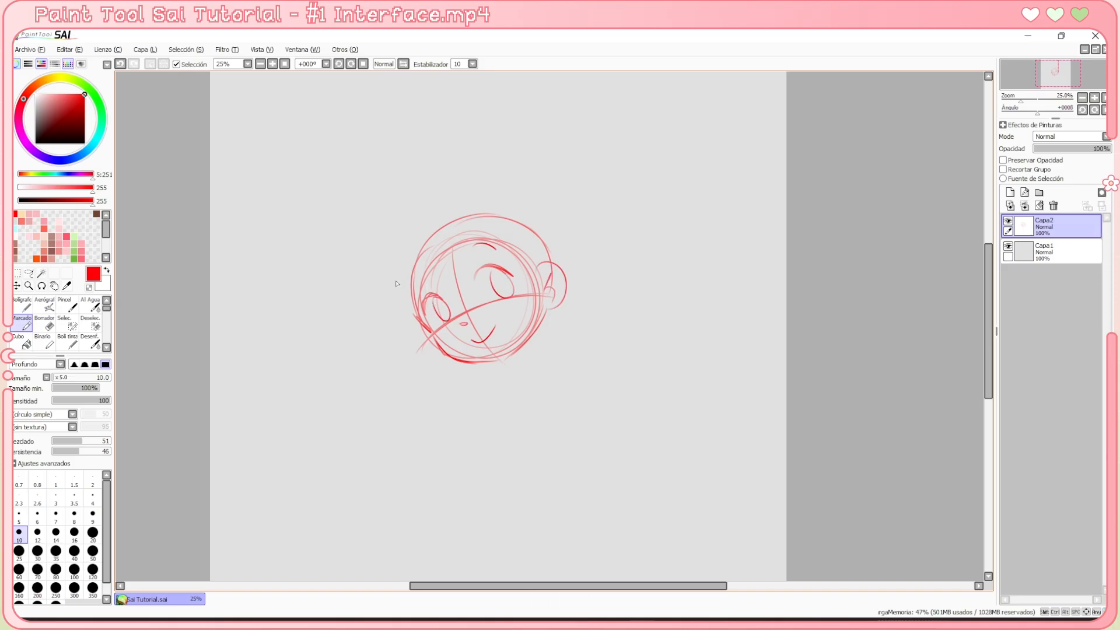
Sketch the fringe, rounded crown and curled lower ends of the hair around the head, and add round glasses over the eyes
left_click_drag(391, 277, 409, 300)
mouse_move(441, 240)
left_mouse_down()
mouse_move(467, 285)
mouse_move(534, 273)
left_mouse_up()
left_click_drag(421, 223, 386, 272)
mouse_move(430, 218)
left_mouse_down()
mouse_move(531, 218)
mouse_move(567, 271)
left_mouse_up()
left_click_drag(396, 309, 407, 353)
key("ctrl+z")
left_click_drag(504, 362, 532, 344)
left_click_drag(537, 339, 579, 347)
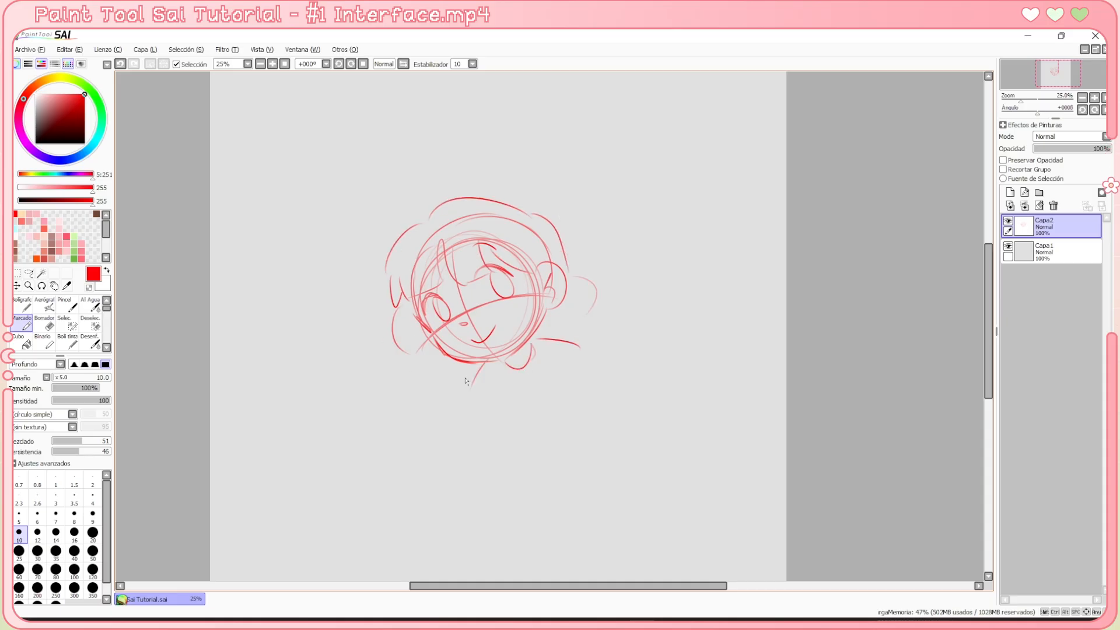
left_click_drag(385, 363, 427, 374)
left_click_drag(575, 277, 616, 315)
key("ctrl+z")
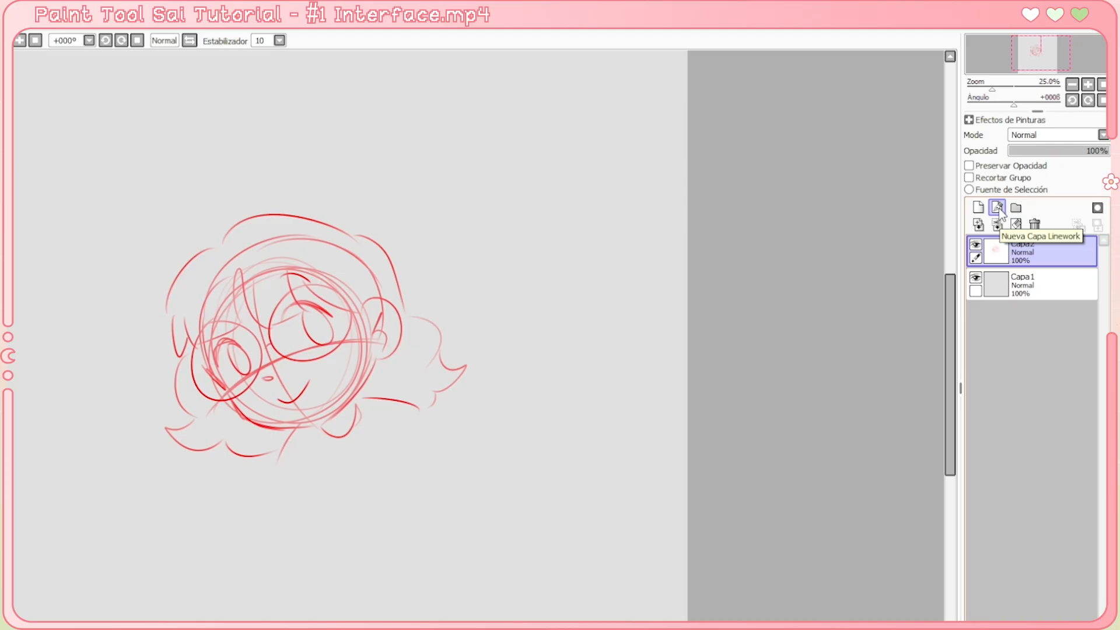
Add a linework layer above Capa2 and look through its Pen, Edit, Pressure, Weight and Color tools
left_click(997, 207)
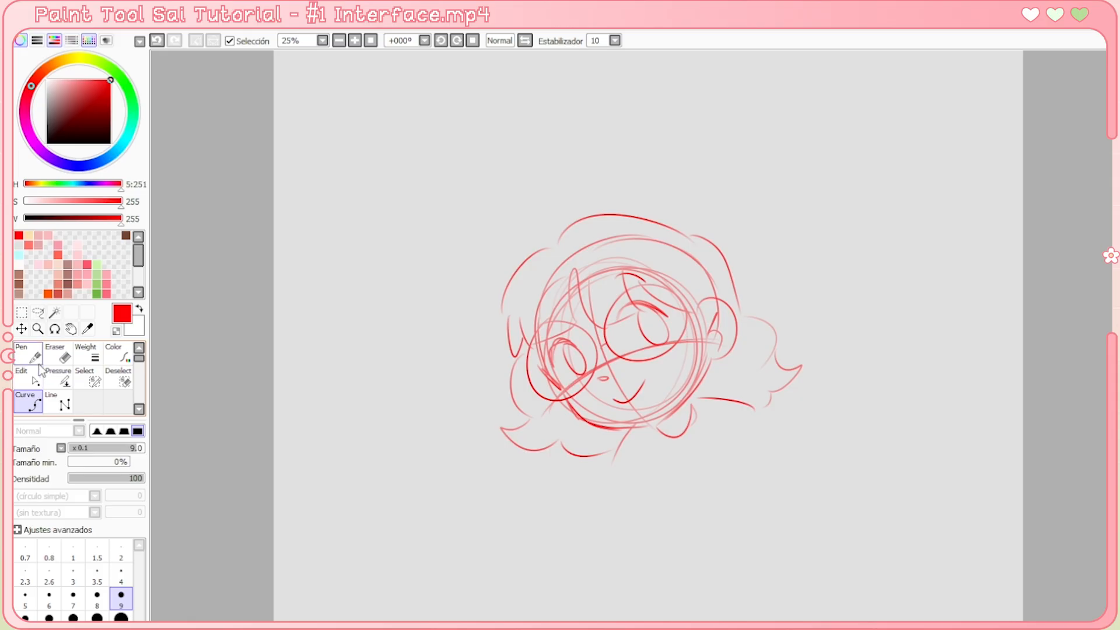
left_click(35, 358)
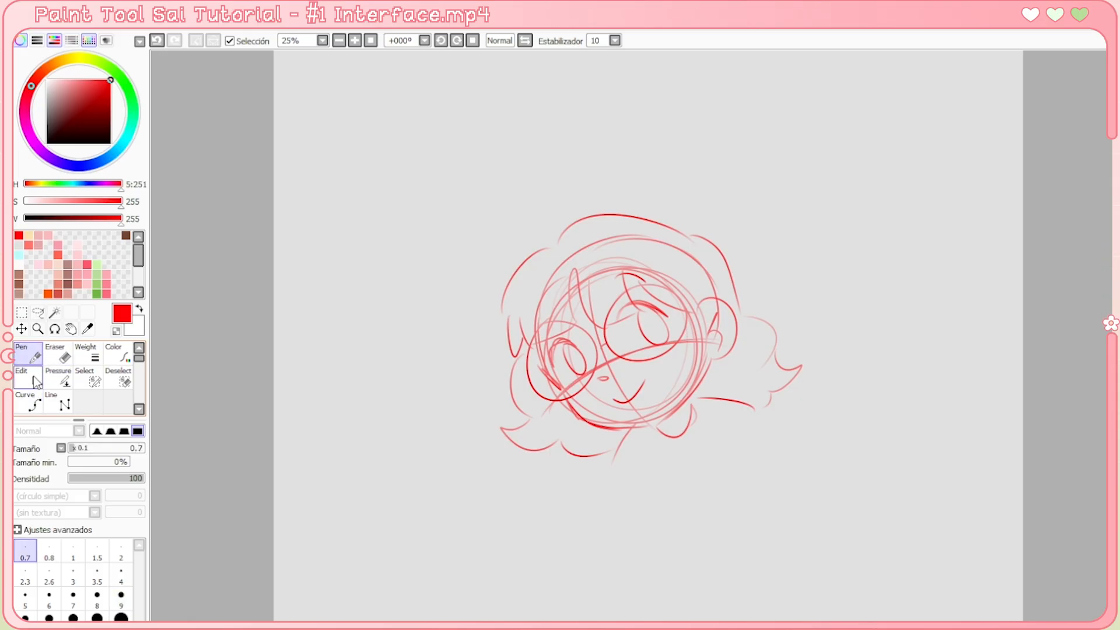
left_click(35, 380)
left_click(63, 380)
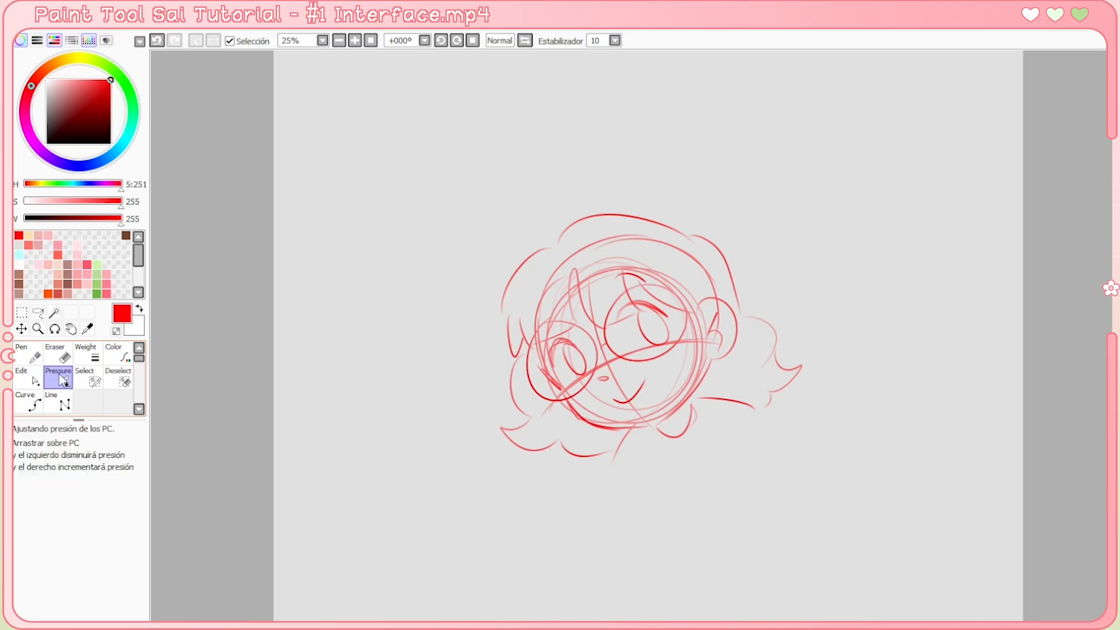
left_click(91, 358)
left_click(123, 358)
Draw a large rounded curve around the head sketch with the Curve tool at size 9
left_click(38, 406)
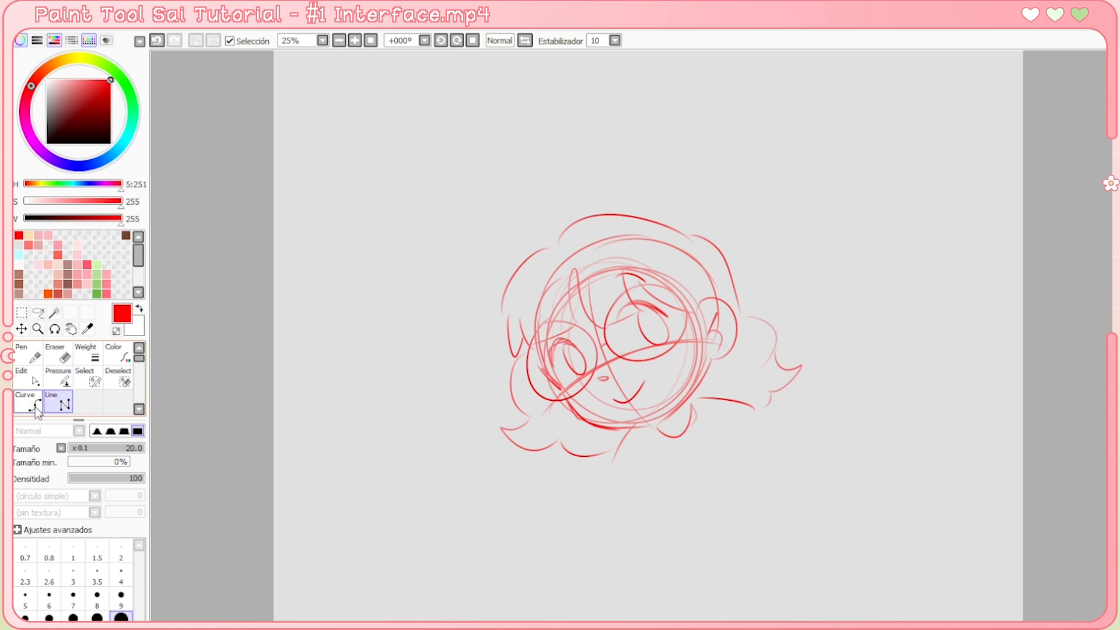
left_click(483, 138)
left_click(875, 183)
left_click(844, 528)
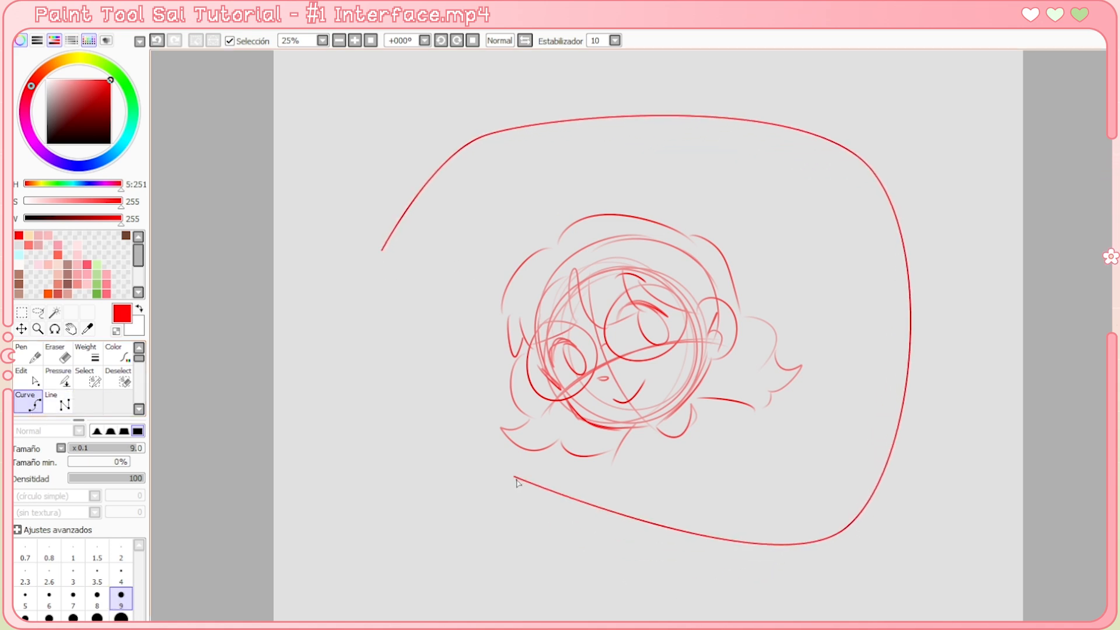
left_click(509, 474)
left_click(401, 278)
left_click(384, 251)
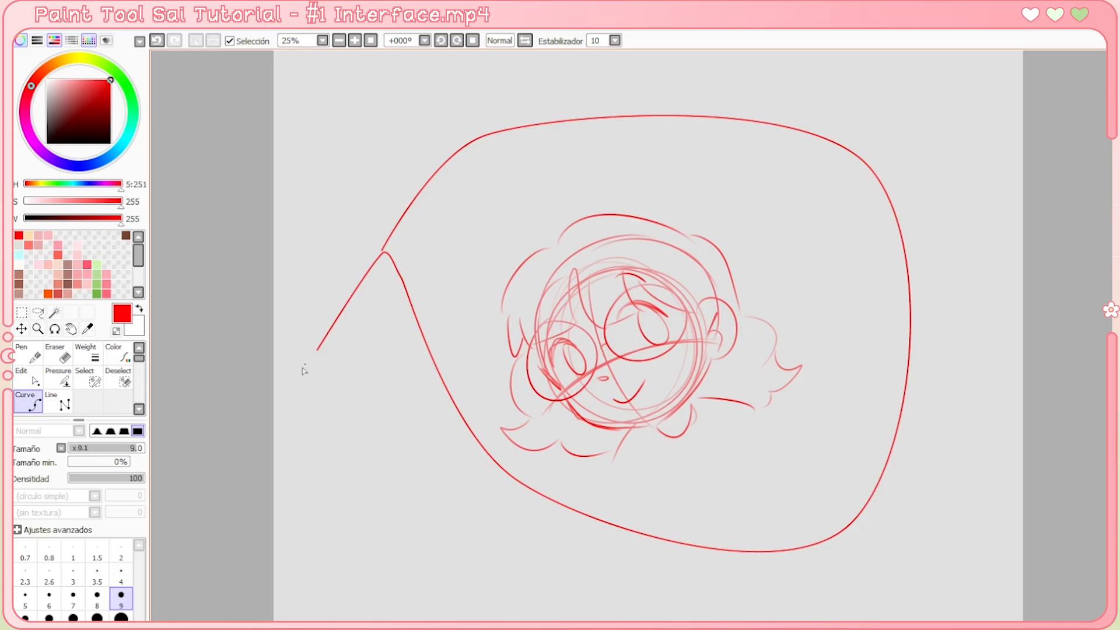
Draw a zigzag of connected straight segments across the head sketch with the Line tool at size 20
left_click(57, 402)
left_click(384, 251)
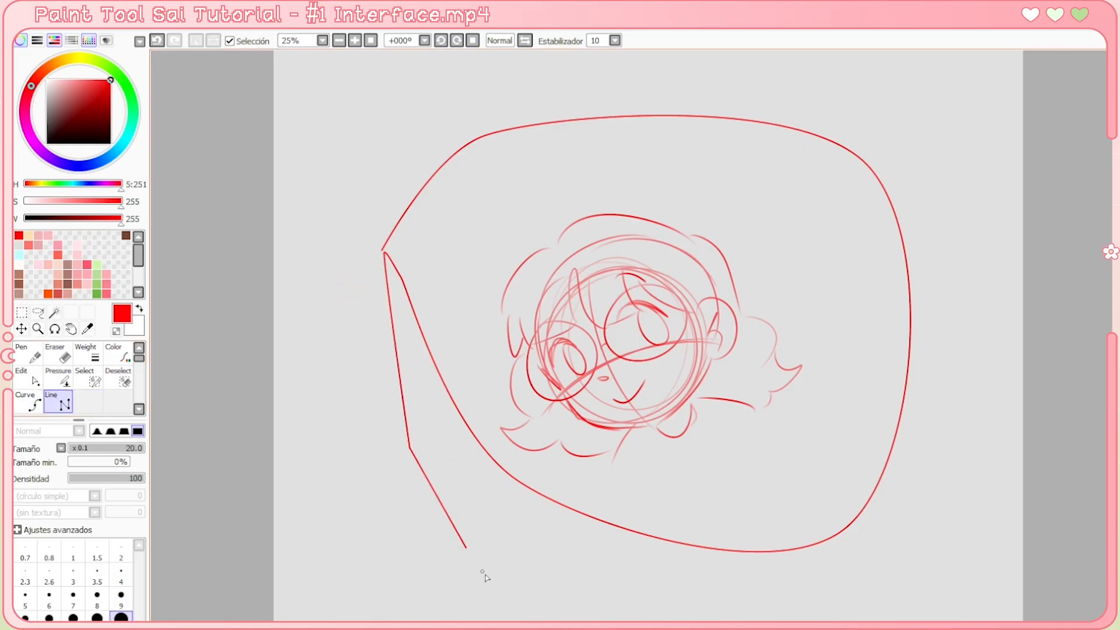
left_click(410, 448)
left_click(573, 172)
left_click(733, 619)
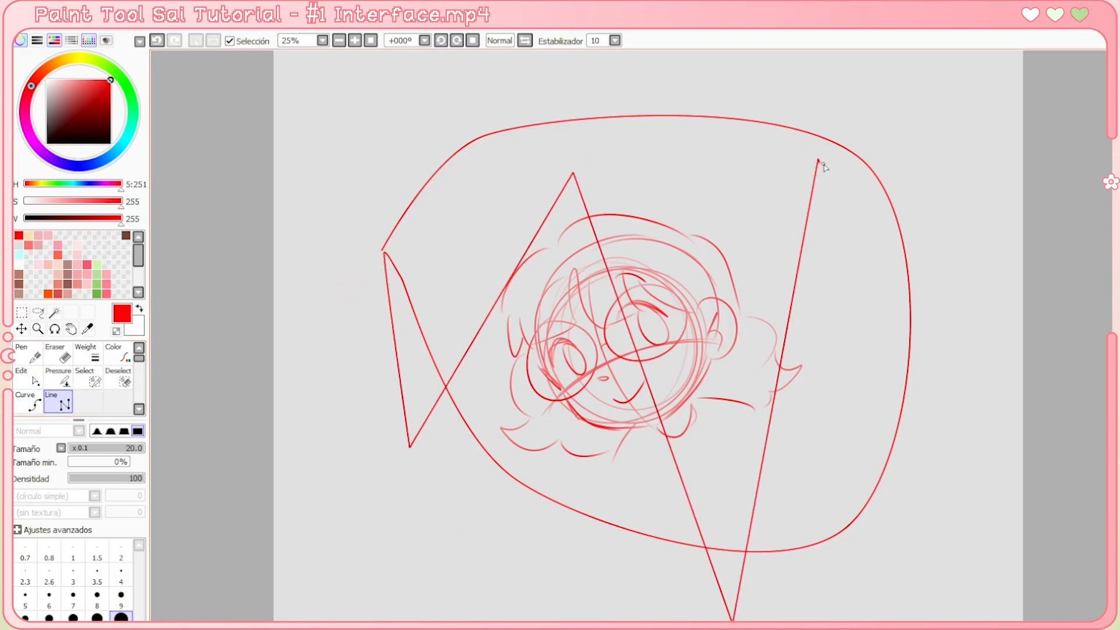
left_click(818, 159)
left_click(761, 589)
left_click(414, 595)
left_click(691, 118)
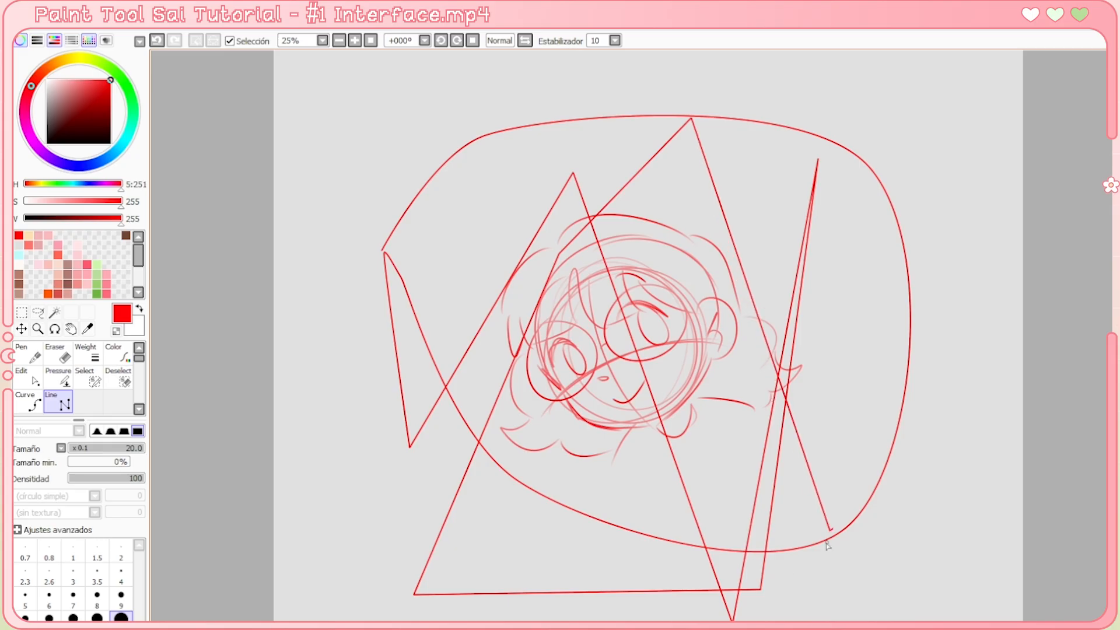
left_click(830, 531)
left_click(515, 539)
Remove the straight zigzag segments, leaving only the rounded curve around the head
key("BackSpace")
key("BackSpace")
key("BackSpace")
key("BackSpace")
key("BackSpace")
key("BackSpace")
key("BackSpace")
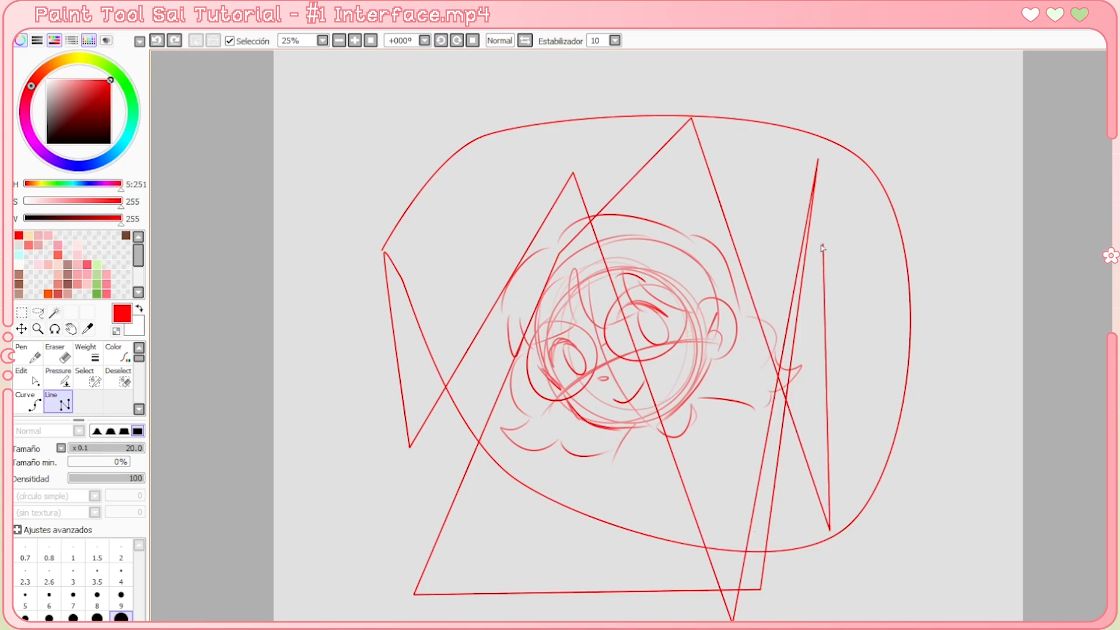
key("BackSpace")
key("BackSpace")
key("BackSpace")
key("BackSpace")
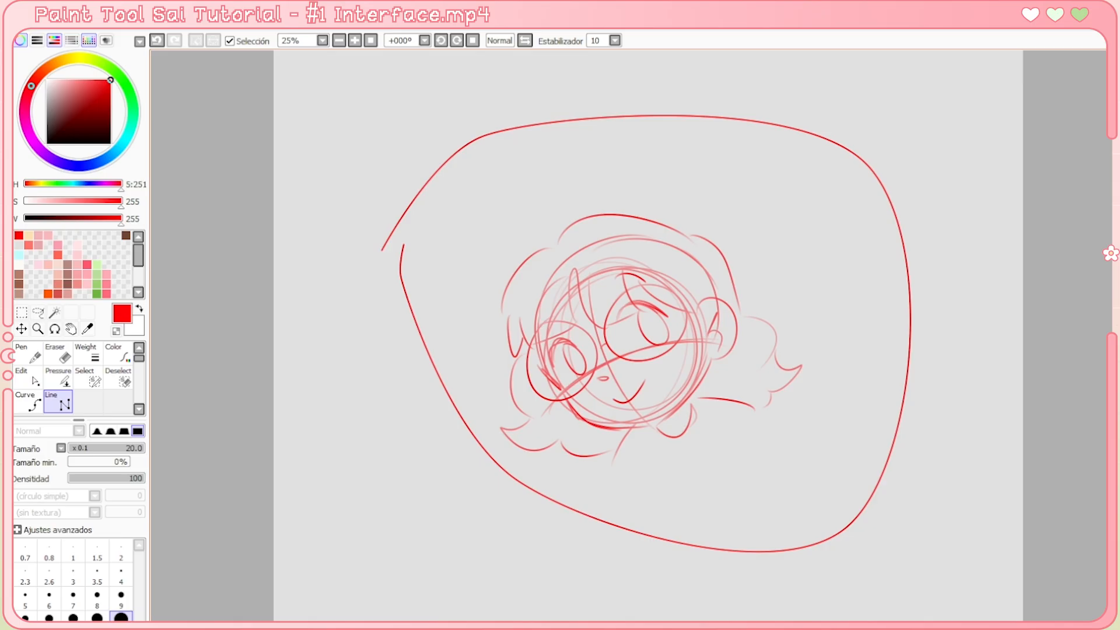
Reshape the rounded curve with the Edit tool in Volcar PC mode, moving its corner control points and joining its open ends
left_click(32, 382)
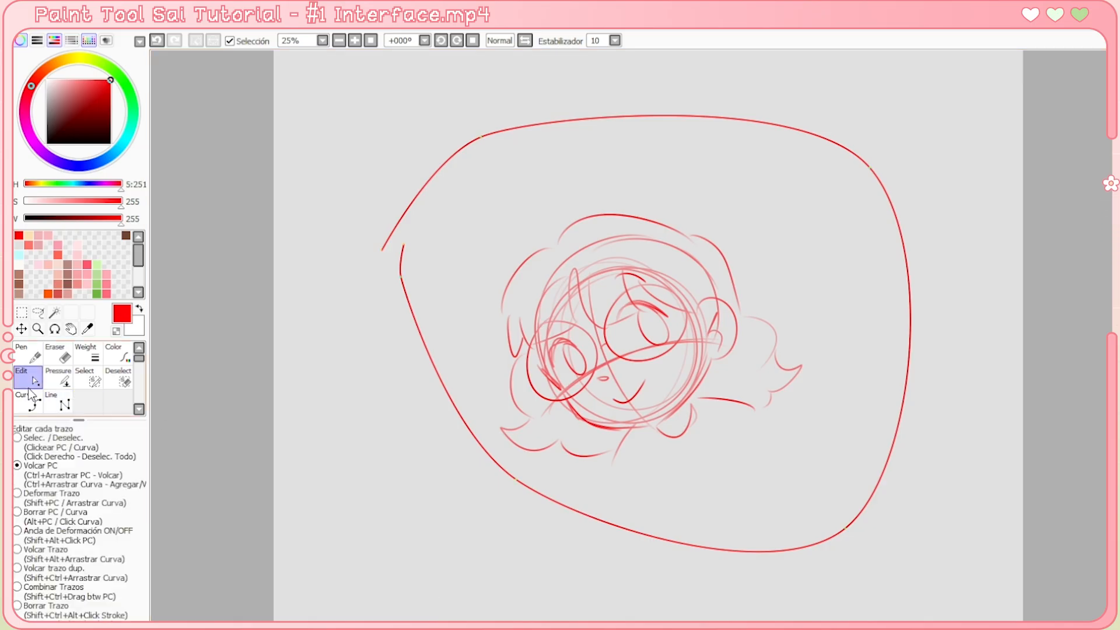
left_click_drag(517, 479, 463, 523)
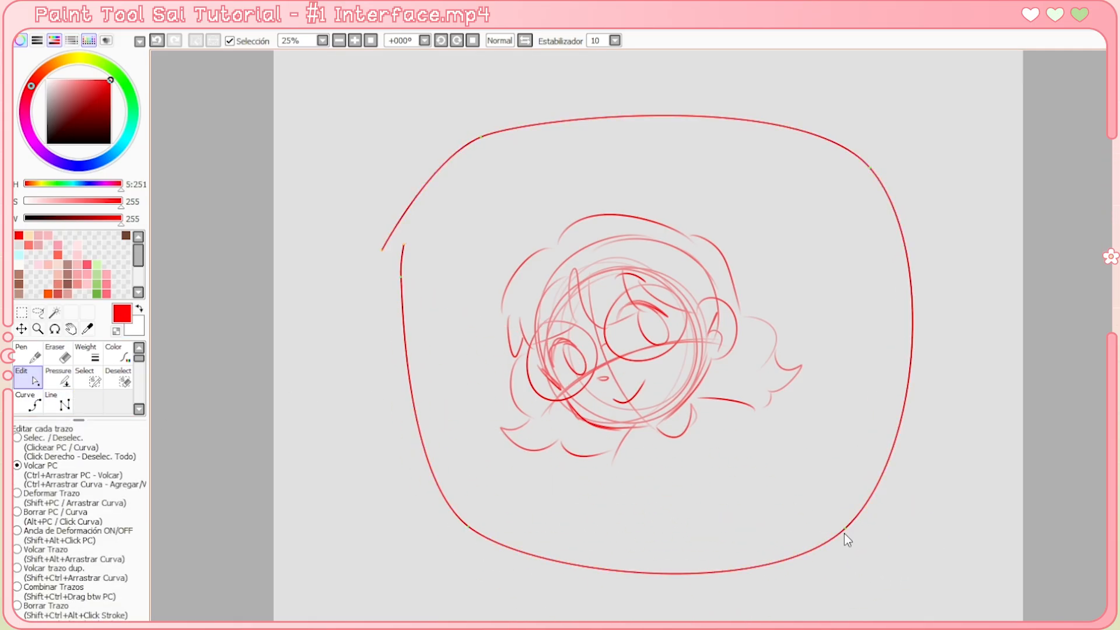
left_click_drag(842, 525, 820, 541)
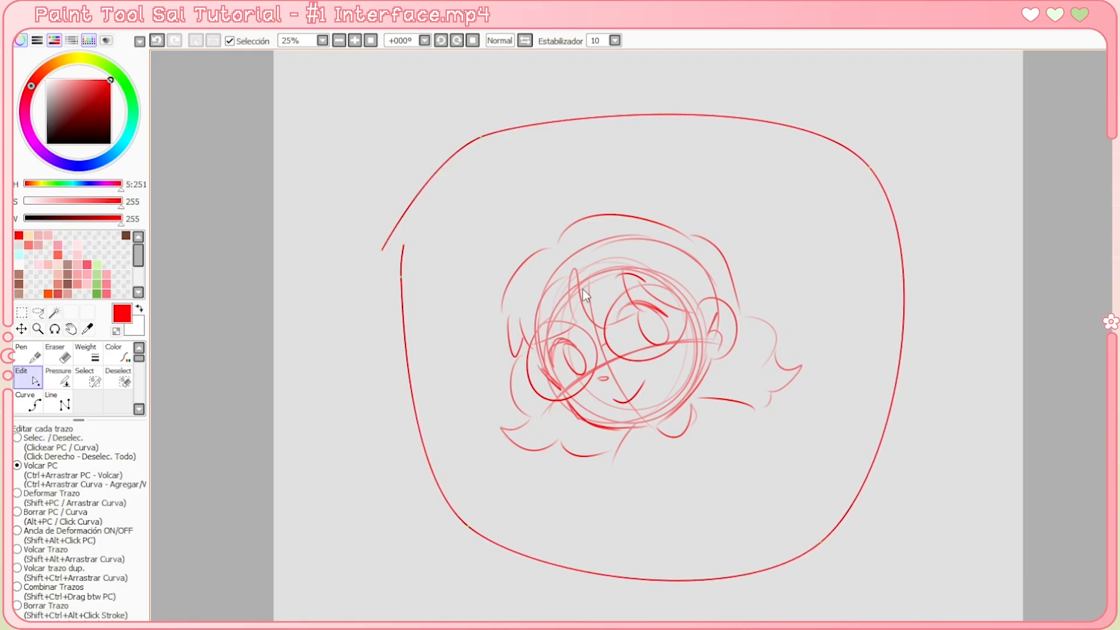
left_click_drag(381, 250, 403, 244)
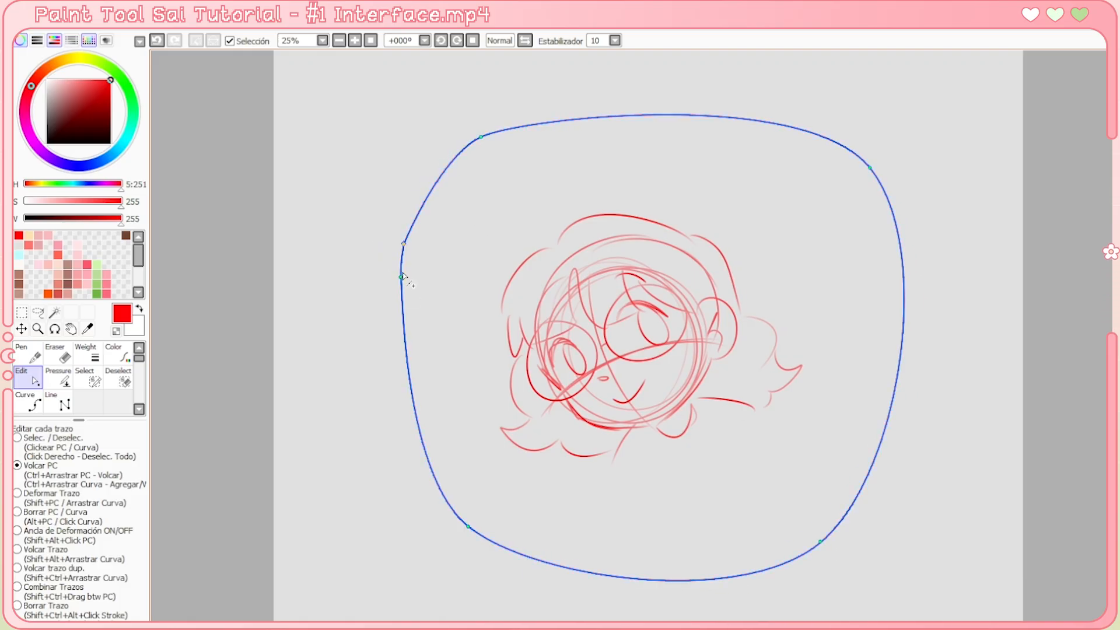
left_click_drag(400, 285, 397, 346)
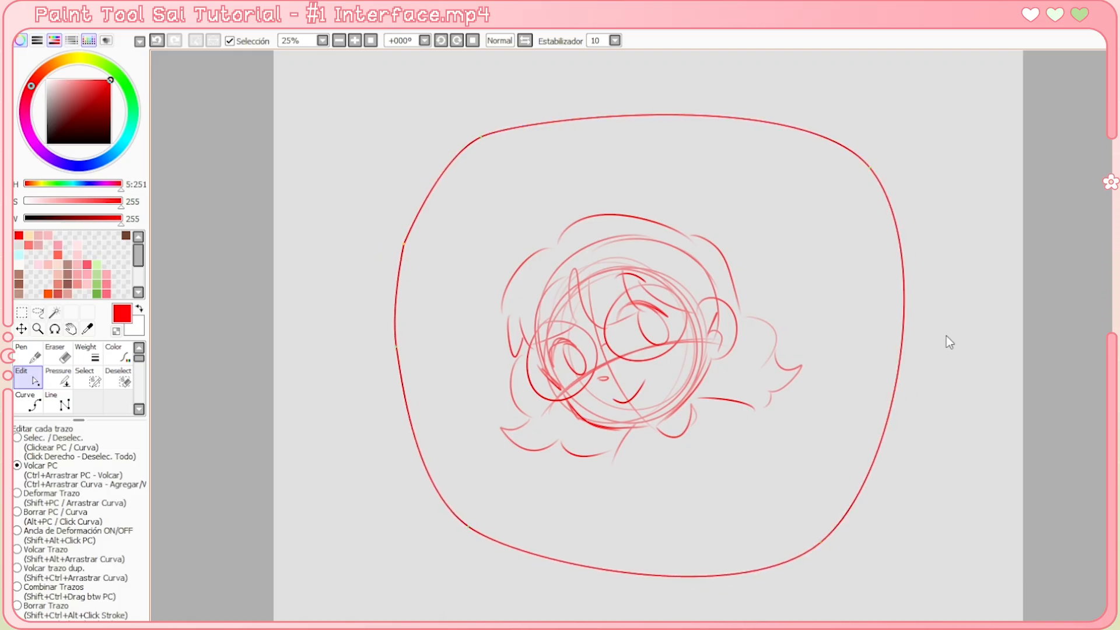
left_click_drag(868, 168, 862, 151)
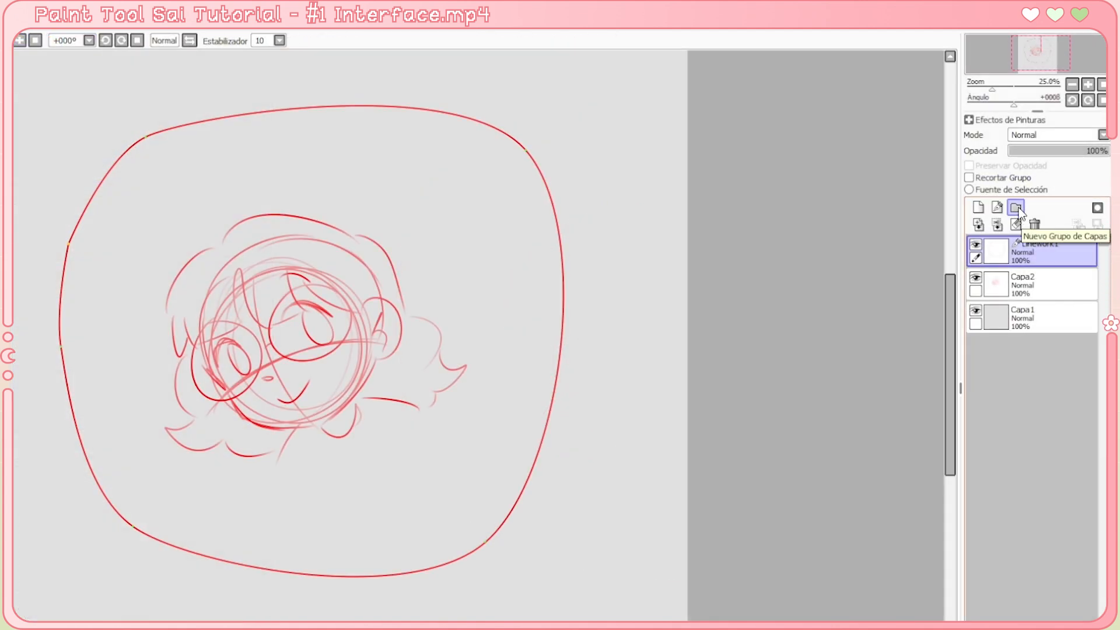
Create a new layer group, move Linework1 and Capa2 into it, and collapse and expand the group
left_click(1021, 209)
left_click_drag(1035, 292, 1042, 249)
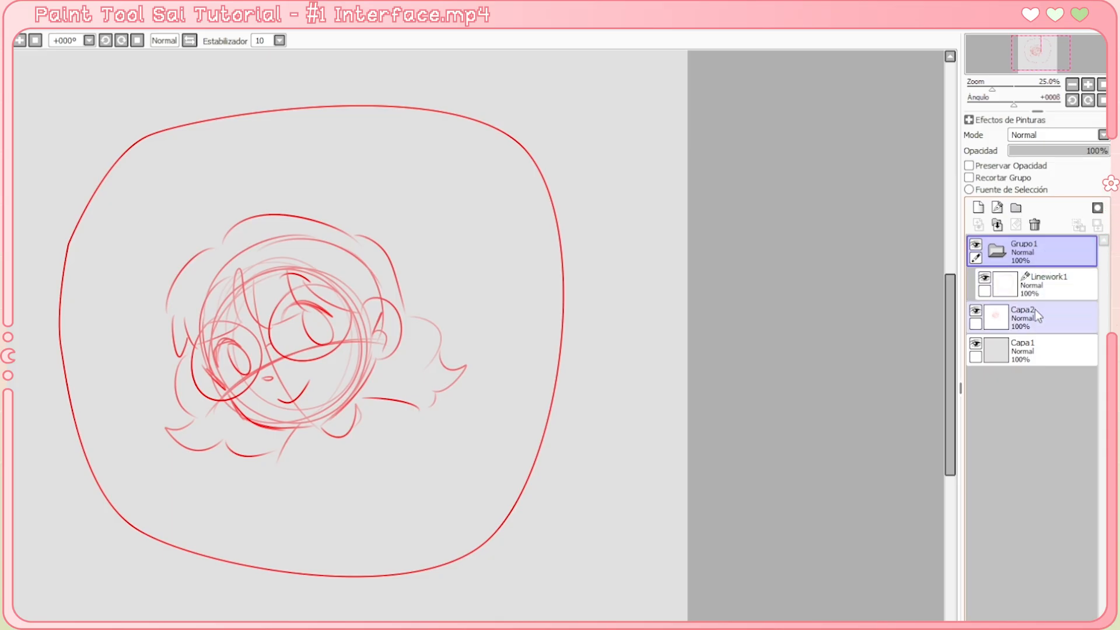
left_click_drag(1035, 309, 1045, 289)
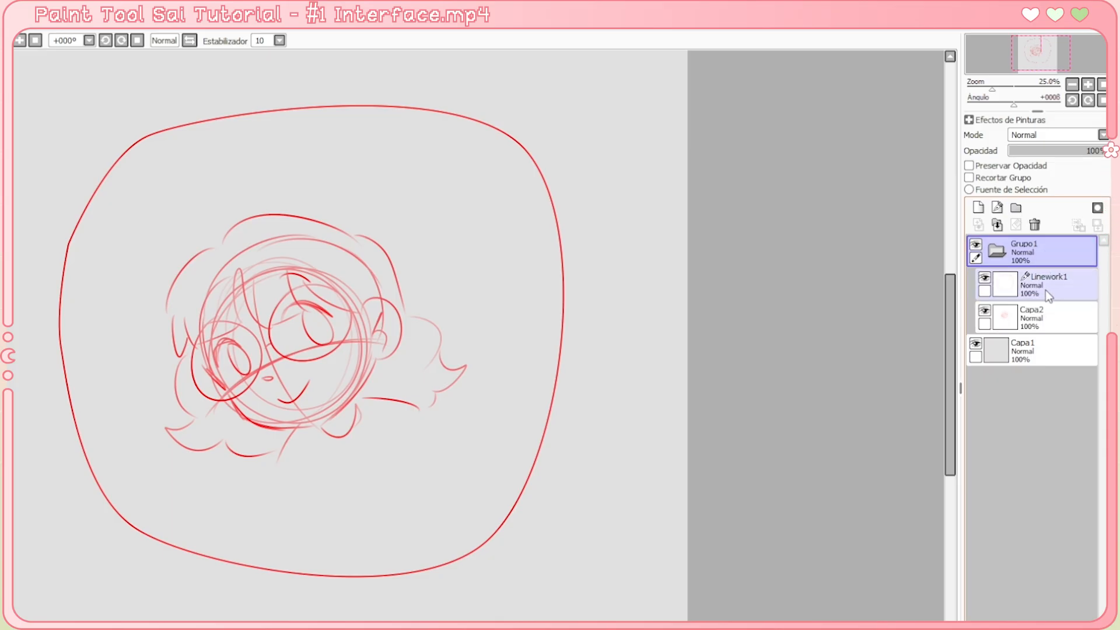
left_click(999, 252)
left_click(998, 252)
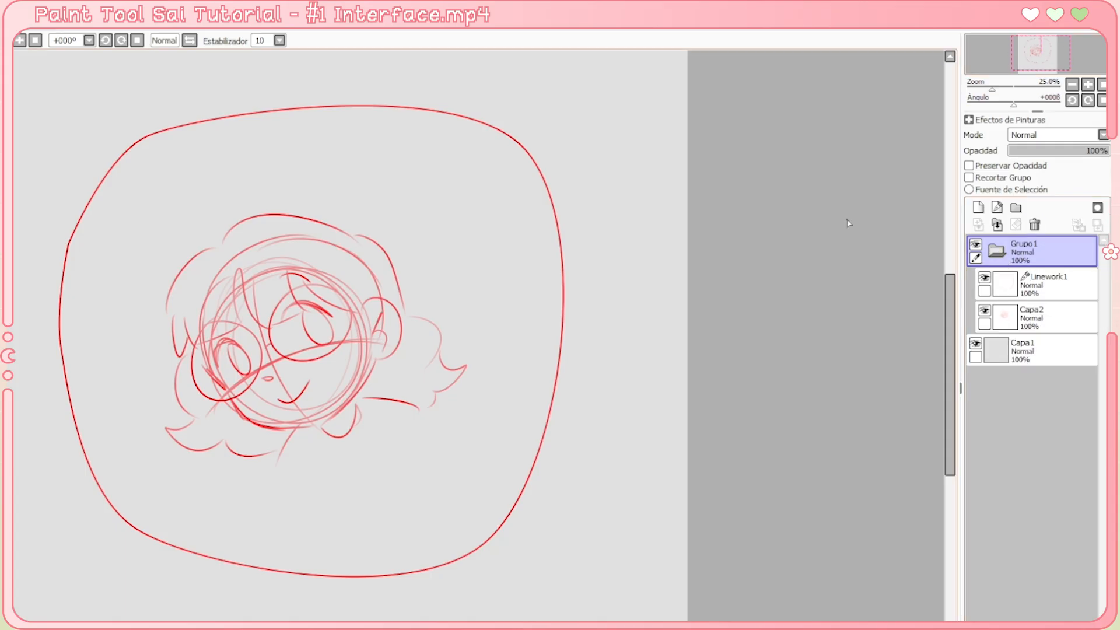
Examine the head sketch and its surrounding curve at zoom levels between 6.3% and 150%
scroll(611, 307, "up", 1)
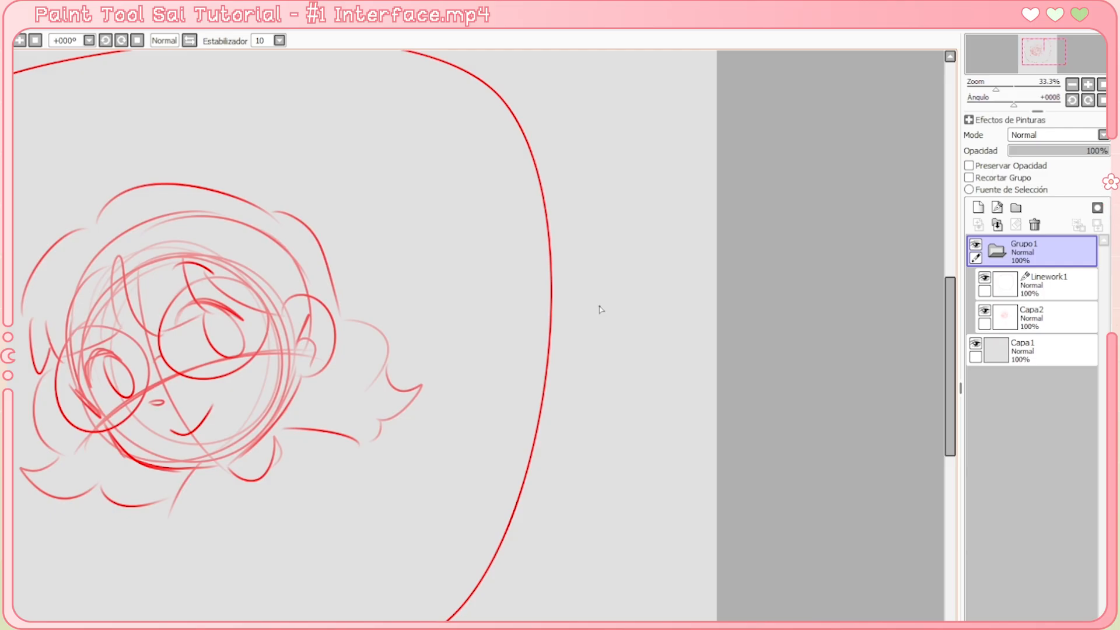
scroll(601, 309, "up", 1)
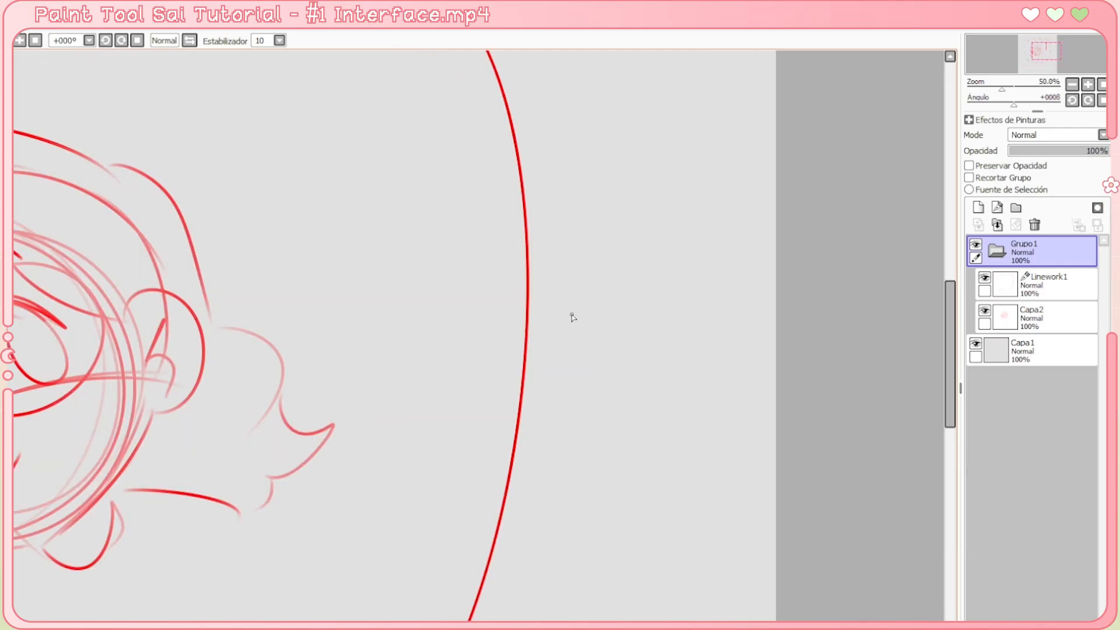
scroll(473, 324, "down", 1)
scroll(104, 418, "up", 4)
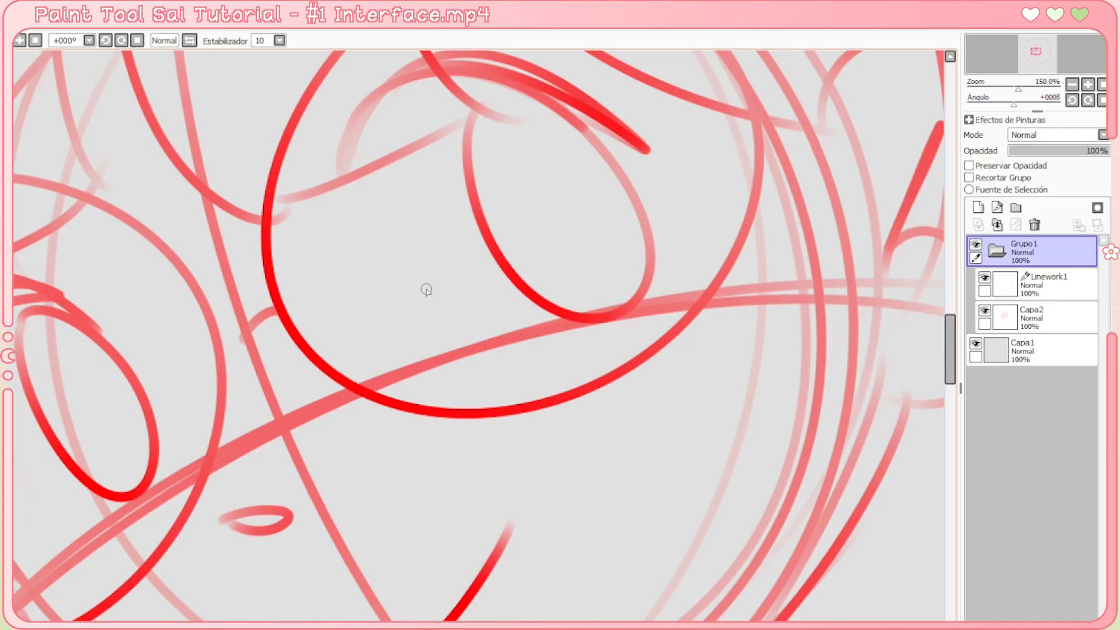
scroll(426, 290, "down", 8)
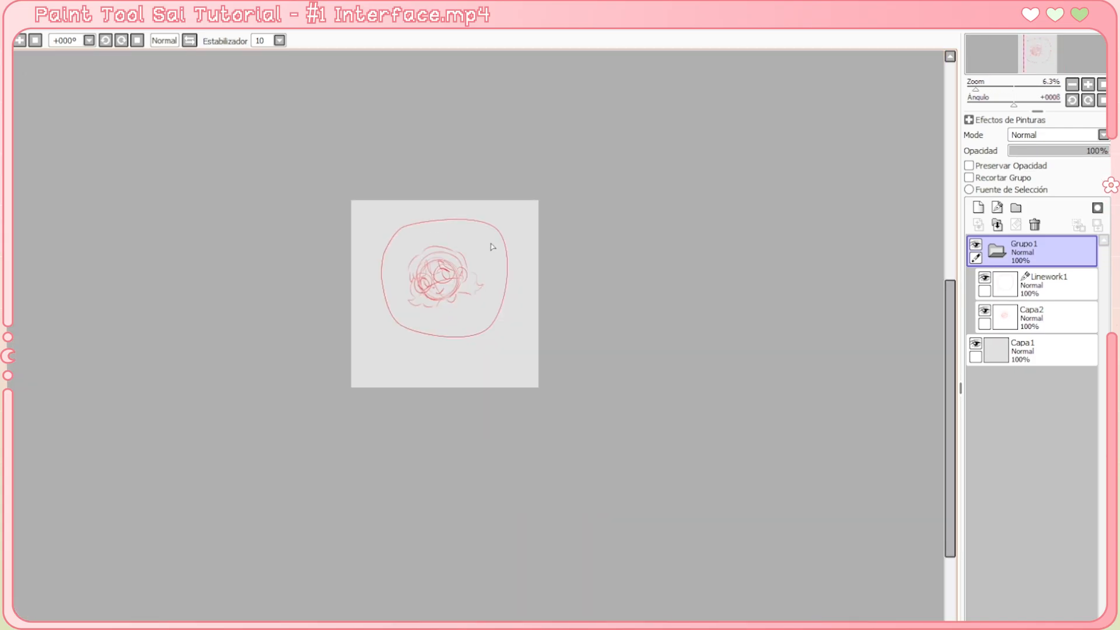
scroll(493, 243, "up", 2)
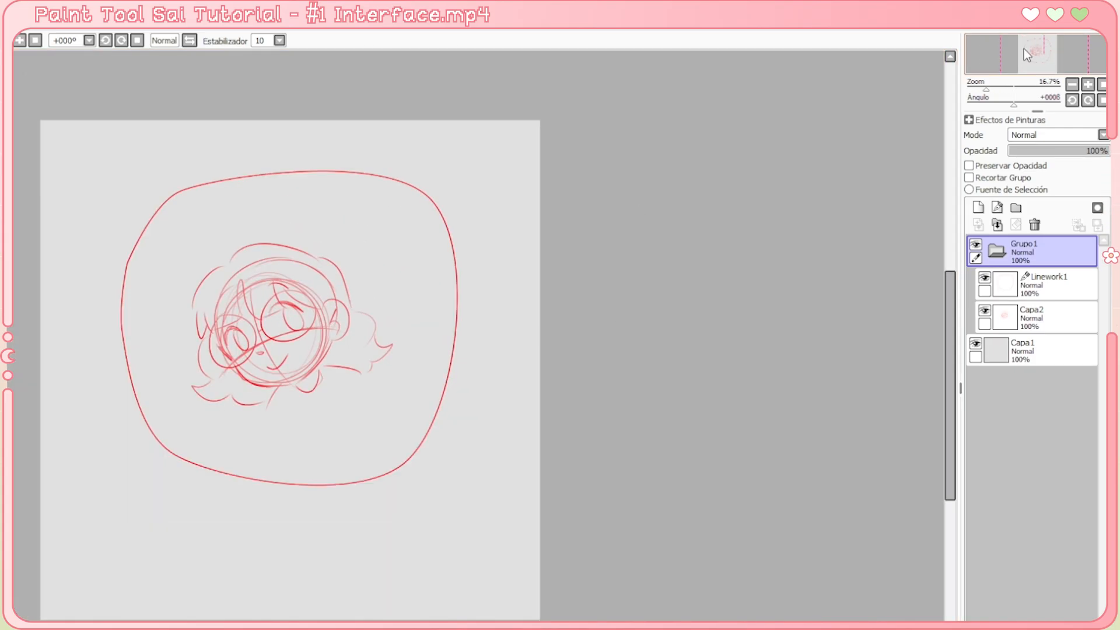
scroll(420, 257, "down", 1)
scroll(301, 233, "up", 1)
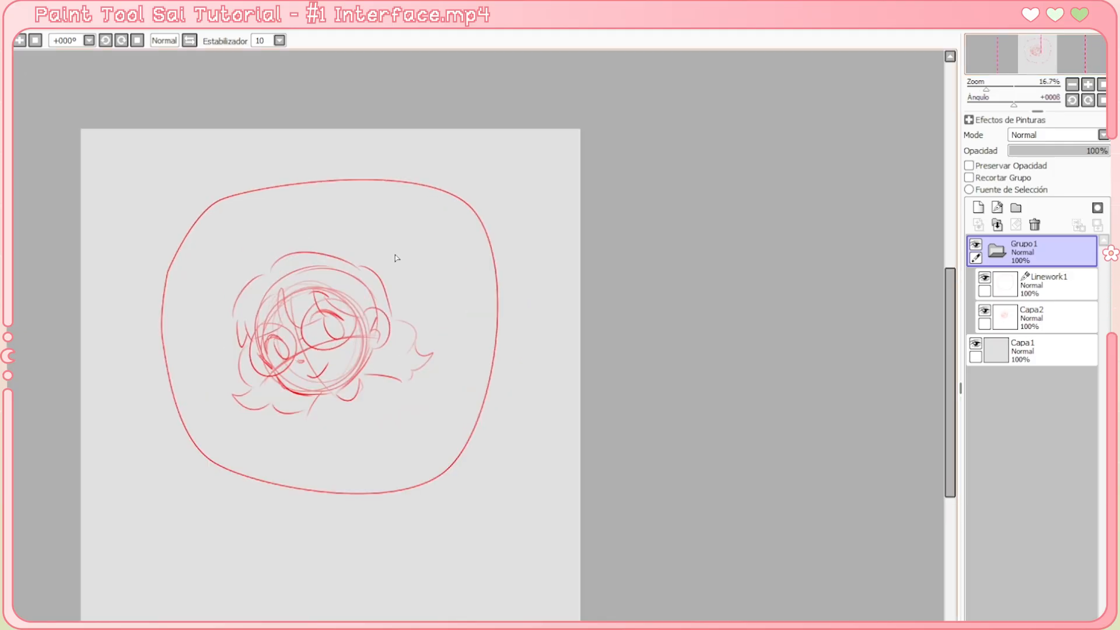
scroll(397, 258, "up", 4)
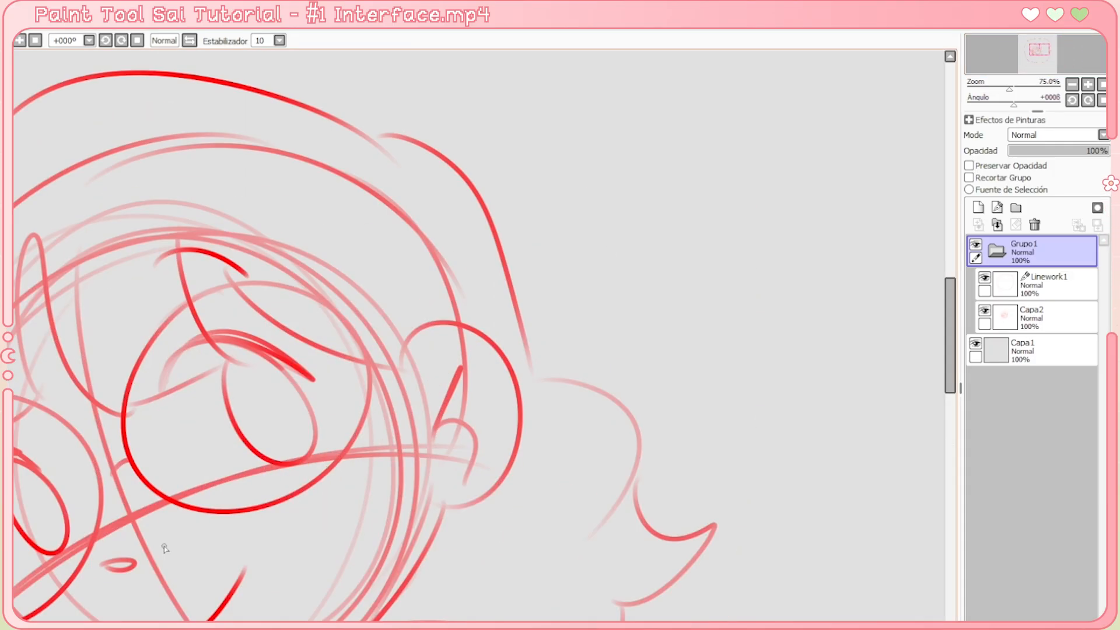
Zoom out from the face until the entire head sketch and surrounding curve fit the view, and select the Linework1 layer
scroll(165, 546, "up", 3)
scroll(278, 453, "down", 2)
scroll(278, 452, "down", 5)
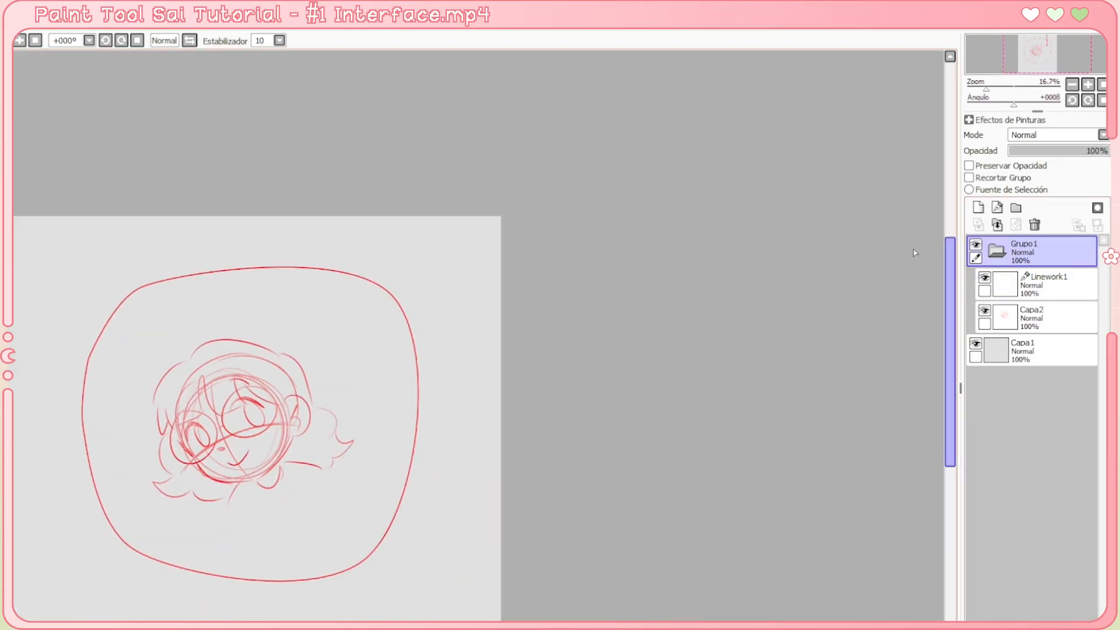
left_click(1054, 288)
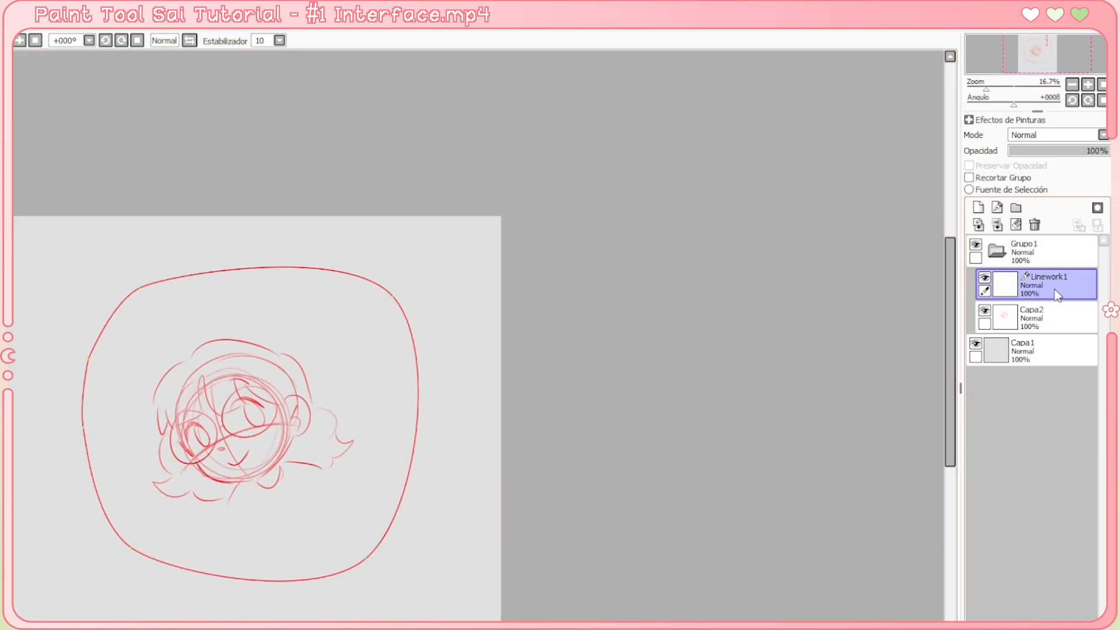
left_click(1039, 224)
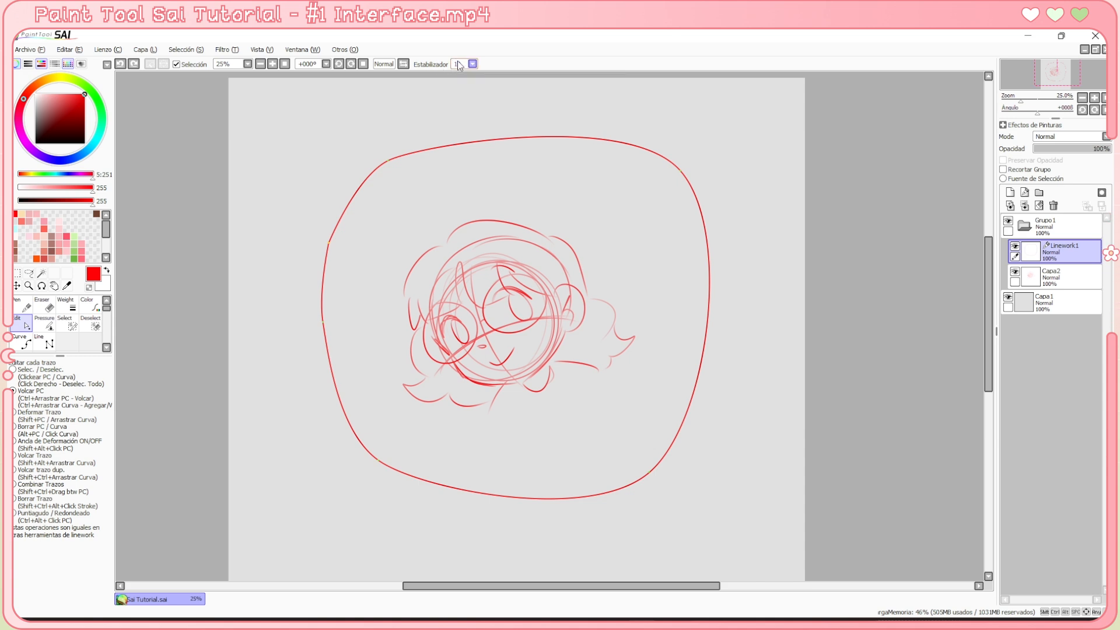
Set the stabilizer to 0 and make Capa2 the active layer
left_click(458, 65)
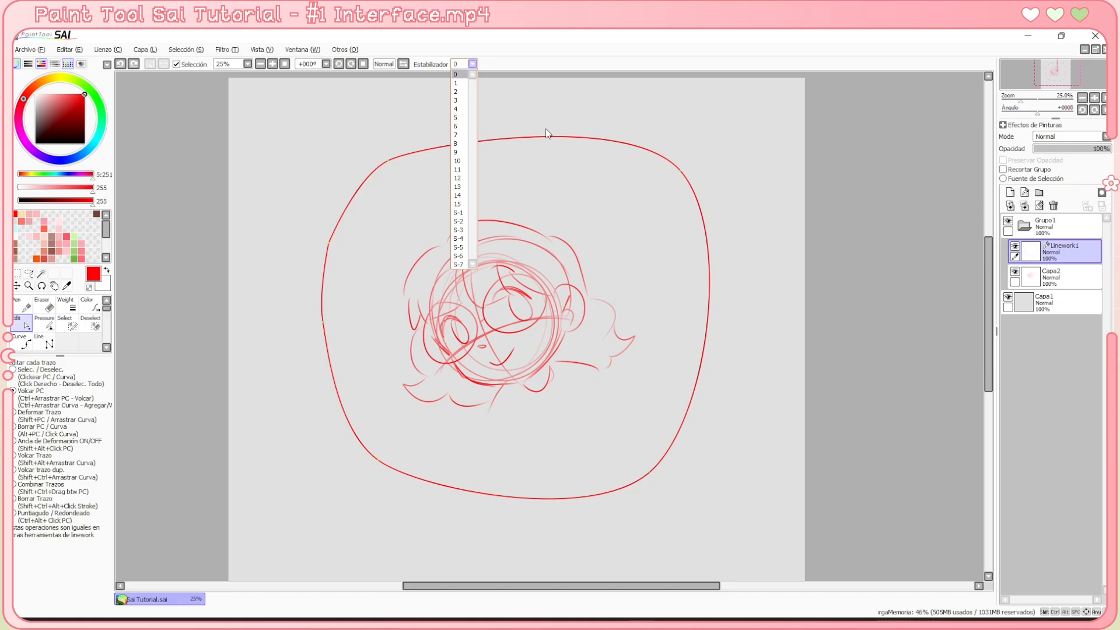
left_click(609, 34)
left_click(1065, 277)
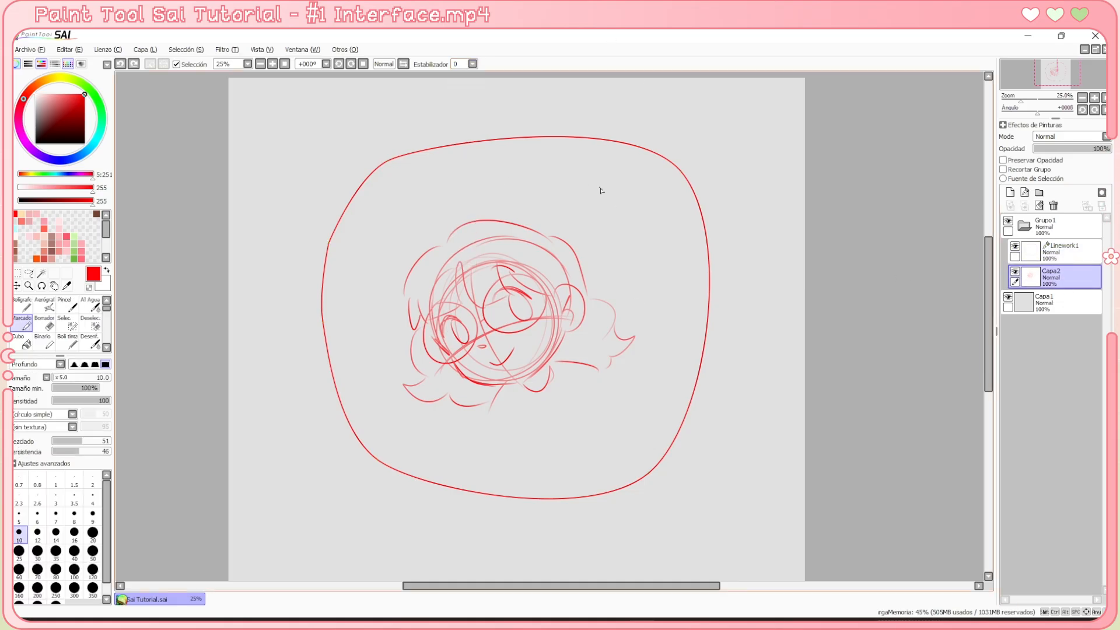
Try out the unstabilized brush with loose looping strokes above and beside the head's upper right, undoing each one
mouse_move(595, 174)
left_mouse_down()
mouse_move(632, 173)
mouse_move(685, 207)
left_mouse_up()
left_click_drag(592, 218, 665, 196)
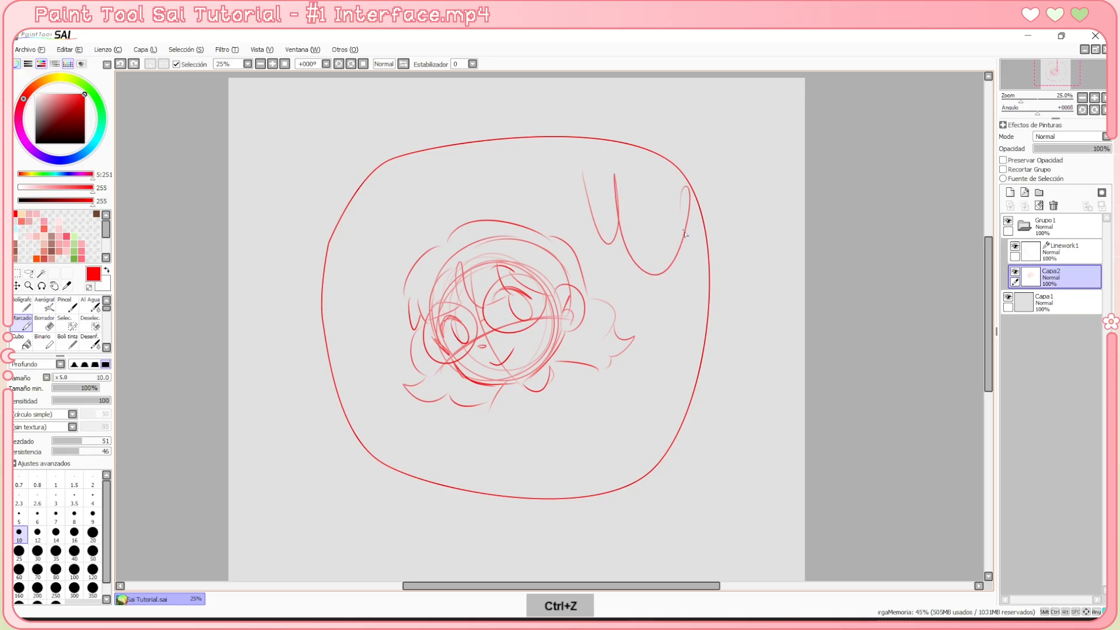
key("ctrl+z")
mouse_move(586, 181)
left_mouse_down()
mouse_move(610, 251)
mouse_move(661, 193)
left_mouse_up()
key("ctrl+z")
key("ctrl+z")
mouse_move(591, 170)
left_mouse_down()
mouse_move(628, 244)
mouse_move(660, 169)
left_mouse_up()
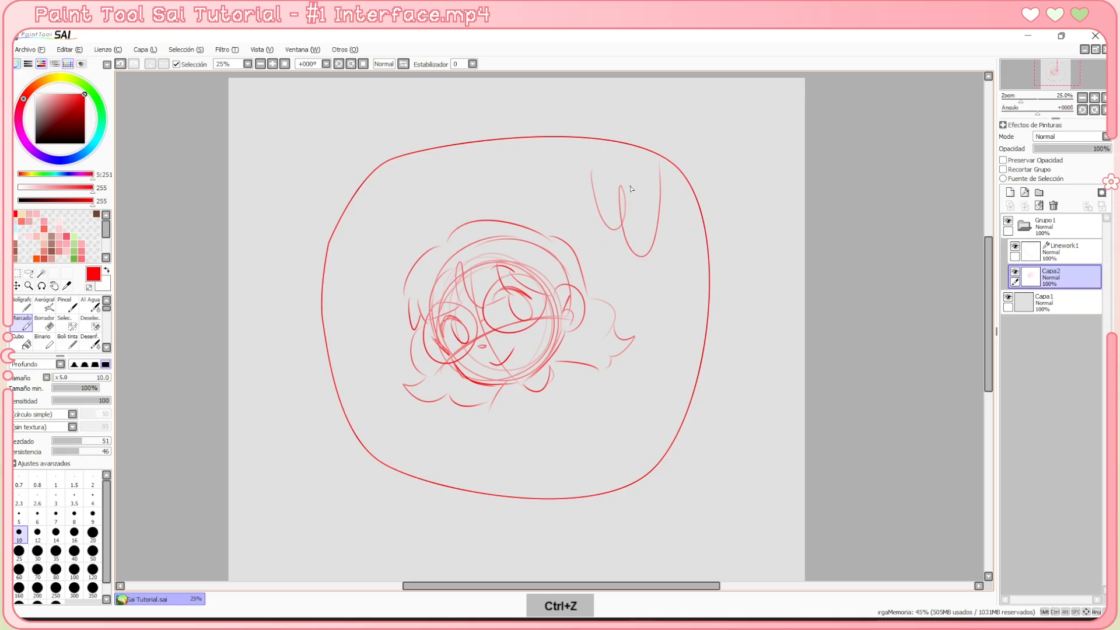
key("ctrl+z")
mouse_move(592, 173)
left_mouse_down()
mouse_move(653, 253)
mouse_move(756, 271)
left_mouse_up()
key("ctrl+z")
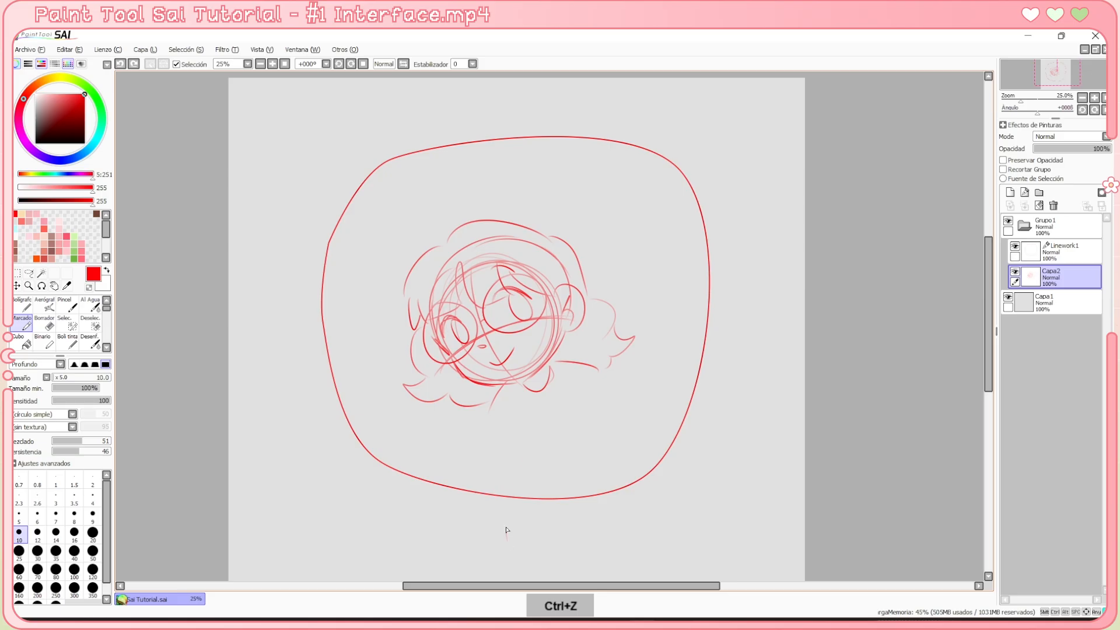
Try two long looping strokes rising from below the head toward the surrounding curve's right side, undoing both
mouse_move(505, 540)
left_mouse_down()
mouse_move(646, 460)
mouse_move(681, 408)
left_mouse_up()
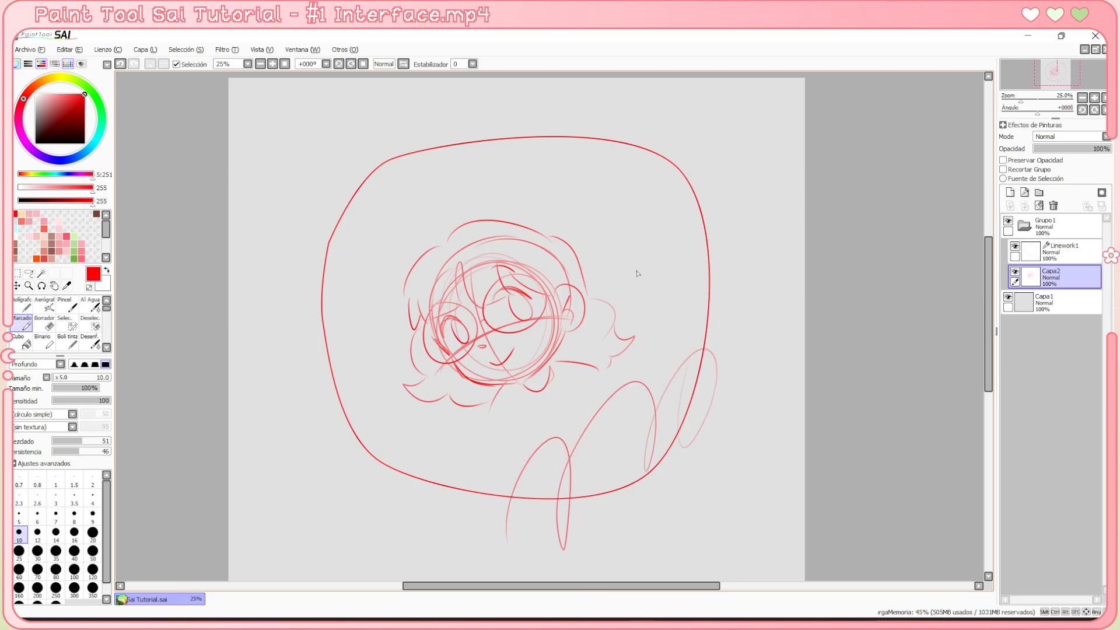
key("ctrl+z")
mouse_move(414, 561)
left_mouse_down()
mouse_move(560, 406)
mouse_move(710, 304)
left_mouse_up()
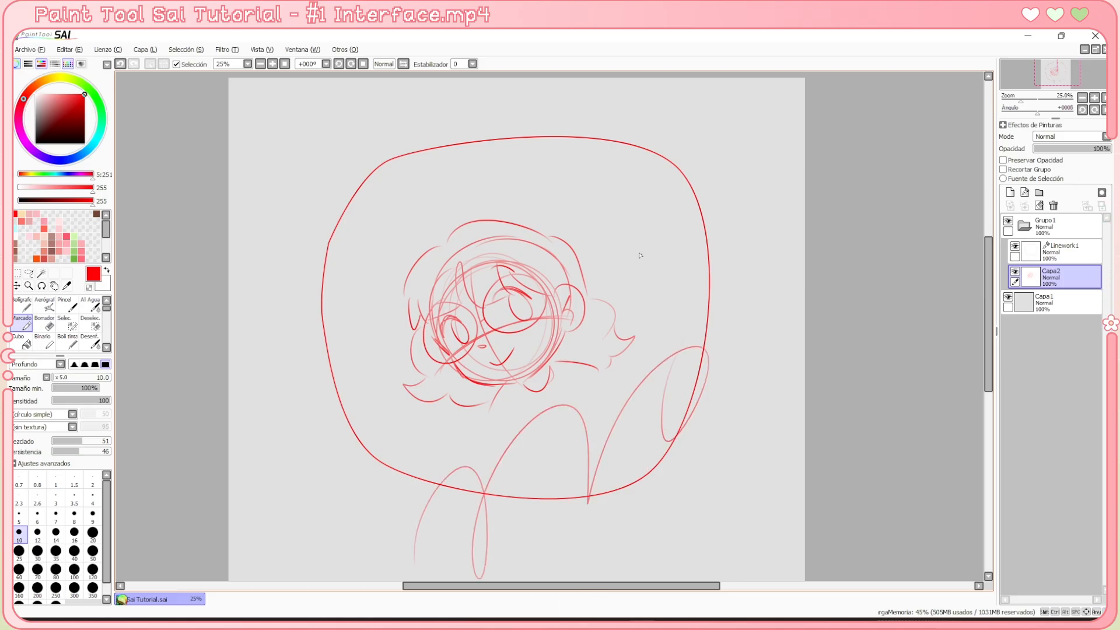
key("ctrl+z")
Set the stabilizer to S-7 and try long wavy strokes rising diagonally across the lower canvas, undoing each one
left_click(472, 64)
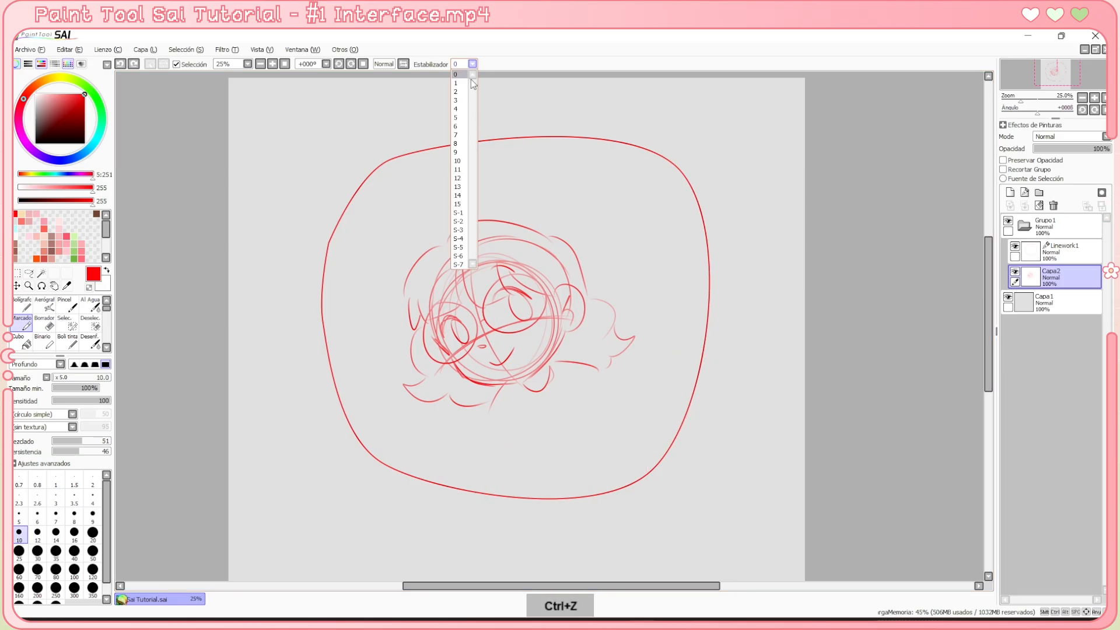
left_click(461, 265)
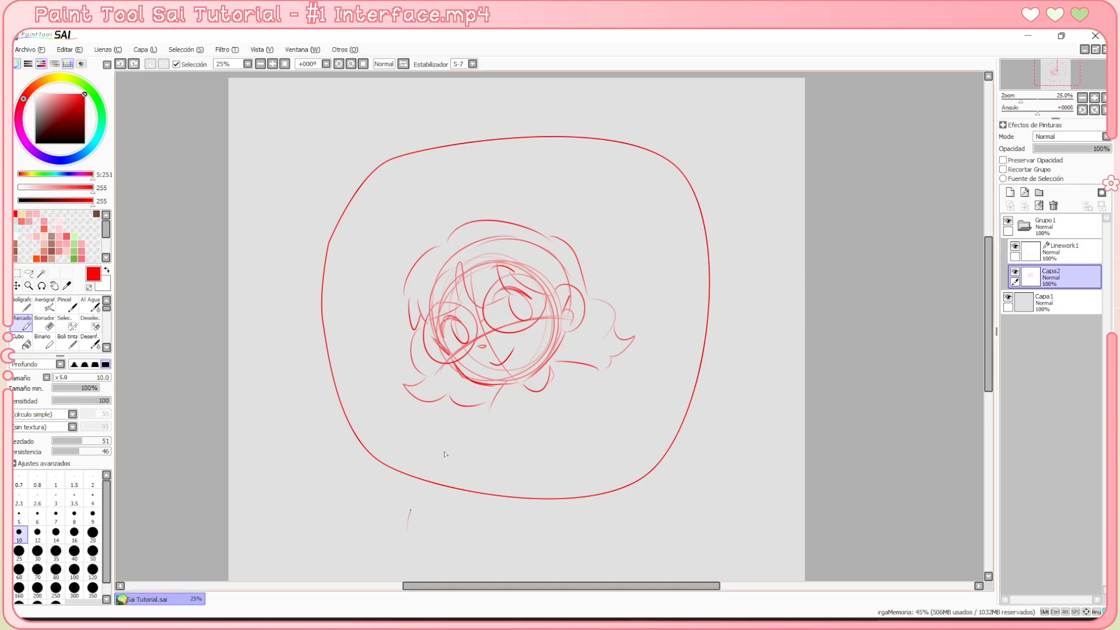
mouse_move(445, 453)
left_mouse_down()
mouse_move(528, 513)
mouse_move(670, 210)
mouse_move(645, 280)
left_mouse_up()
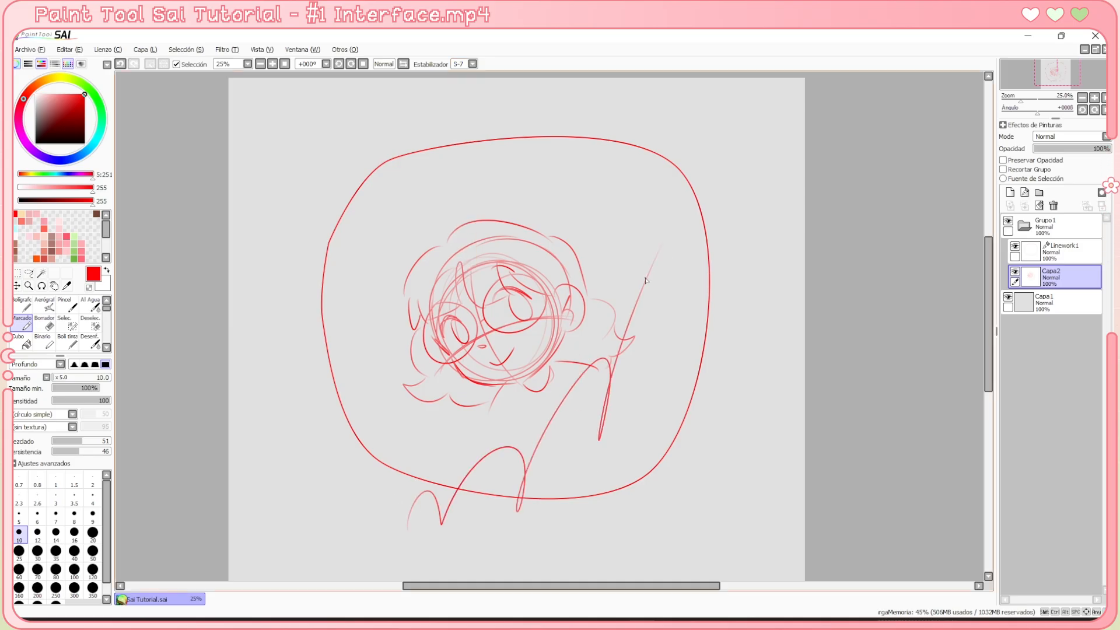
key("ctrl+z")
mouse_move(342, 539)
left_mouse_down()
mouse_move(383, 544)
mouse_move(488, 477)
mouse_move(683, 305)
left_mouse_up()
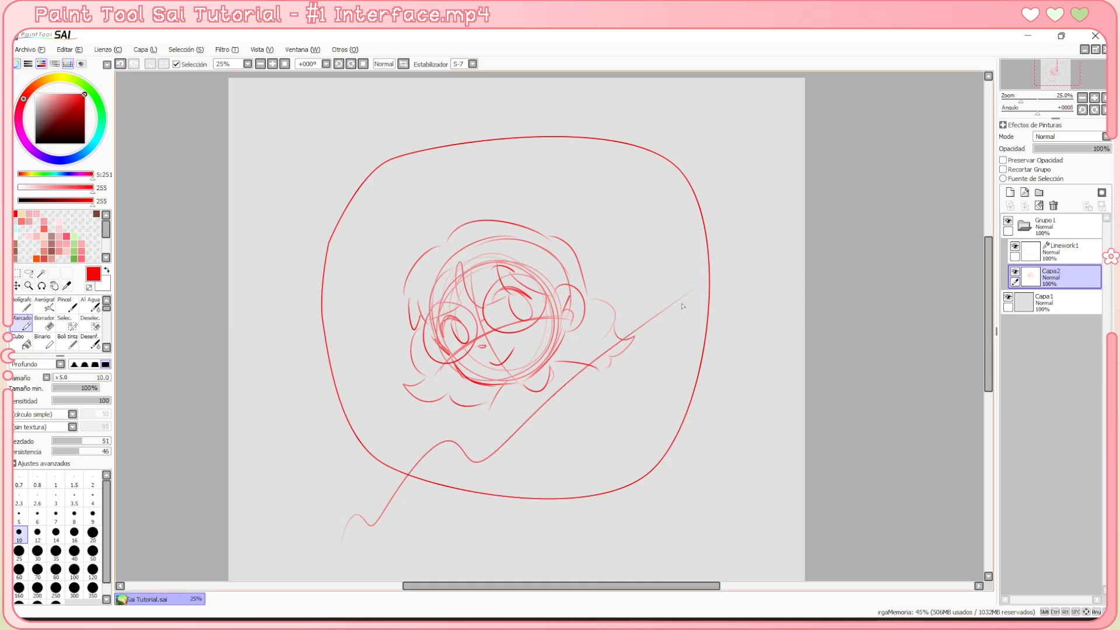
key("ctrl+z")
mouse_move(330, 547)
left_mouse_down()
mouse_move(339, 527)
mouse_move(423, 531)
mouse_move(607, 385)
left_mouse_up()
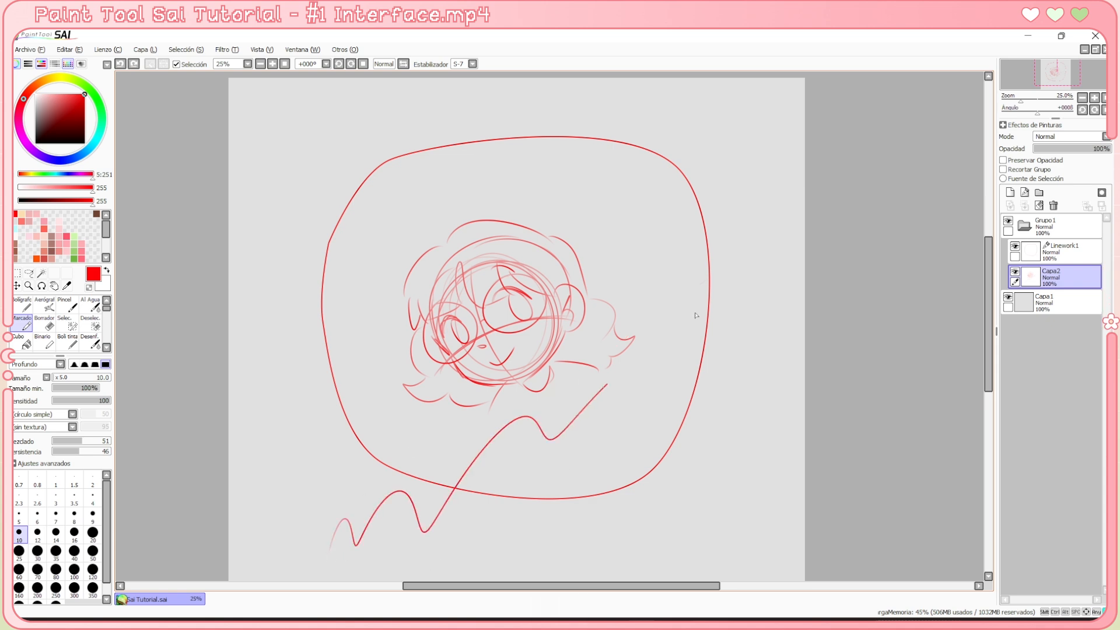
left_click_drag(695, 316, 699, 323)
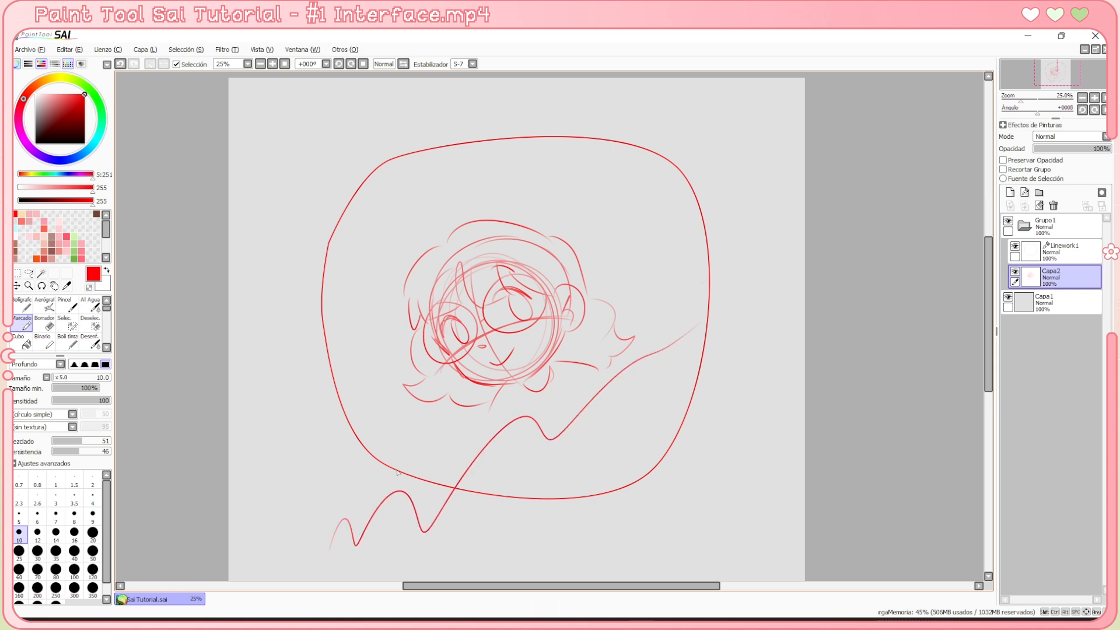
key("ctrl+z")
Set the stabilizer to 10 and try looping strokes below the head for comparison, undoing each one
left_click(472, 64)
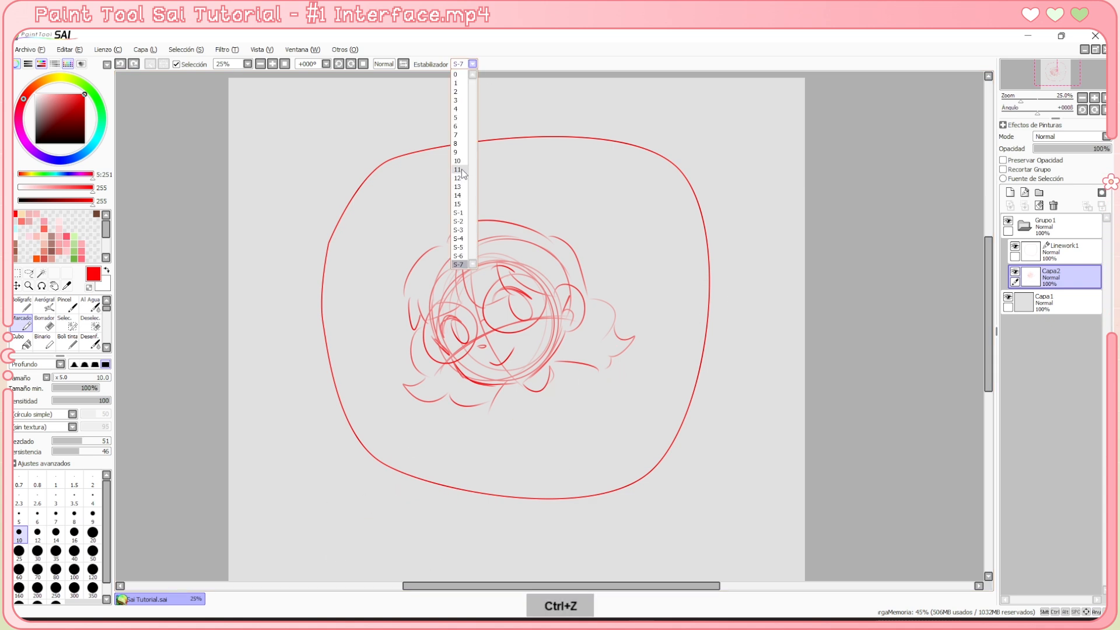
left_click(459, 161)
mouse_move(330, 520)
left_mouse_down()
mouse_move(346, 447)
mouse_move(455, 485)
left_mouse_up()
key("ctrl+z")
mouse_move(335, 547)
left_mouse_down()
mouse_move(331, 505)
mouse_move(548, 419)
left_mouse_up()
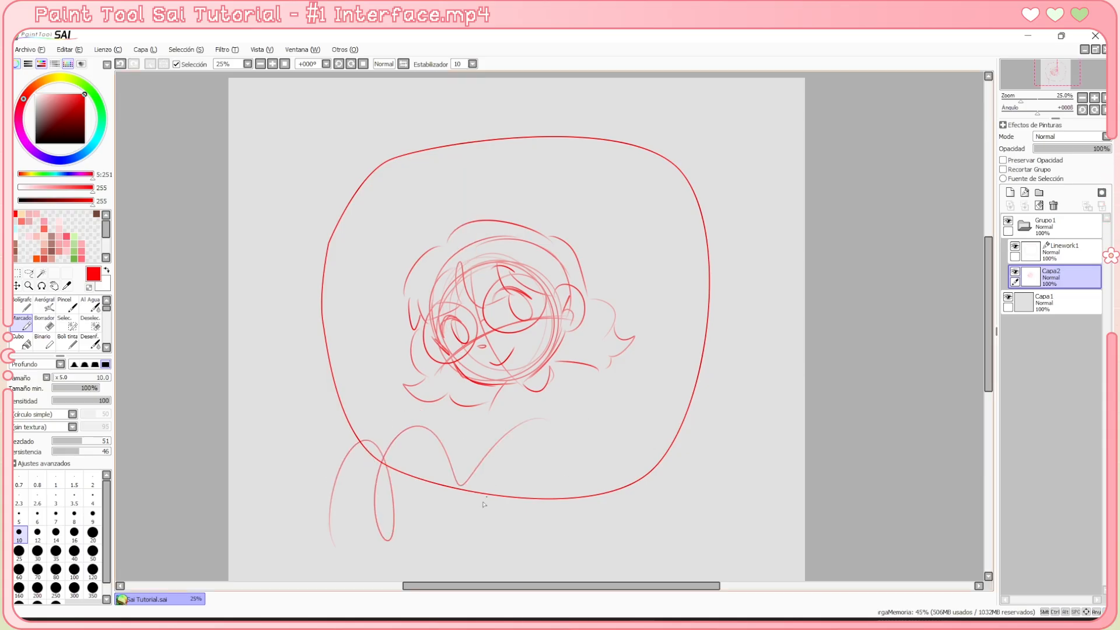
key("ctrl+z")
mouse_move(459, 537)
left_mouse_down()
mouse_move(512, 470)
mouse_move(660, 411)
left_mouse_up()
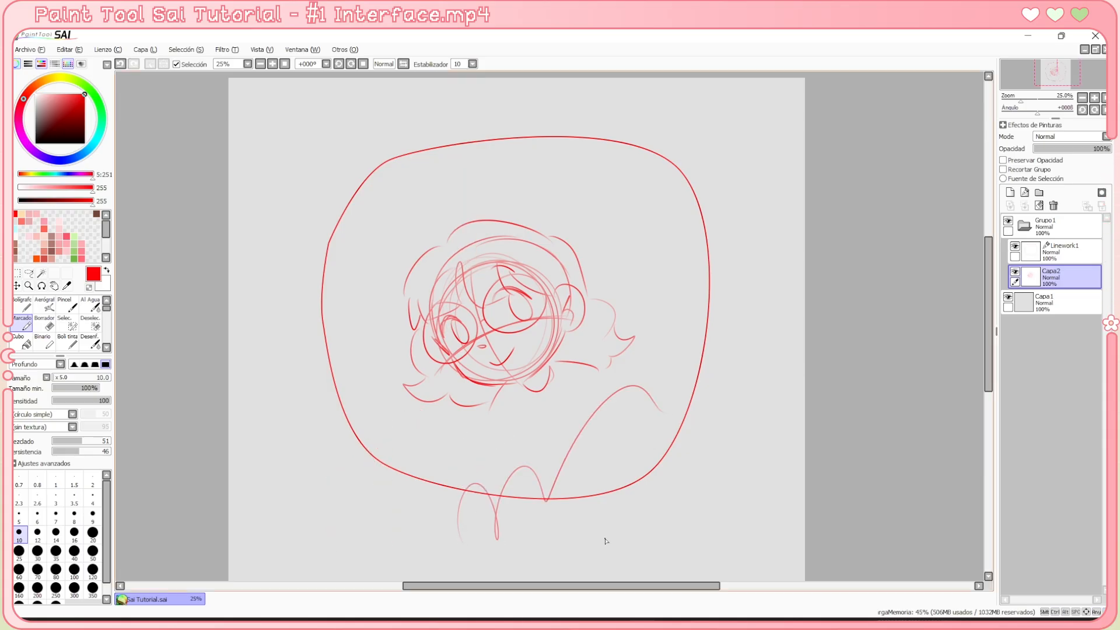
key("ctrl+z")
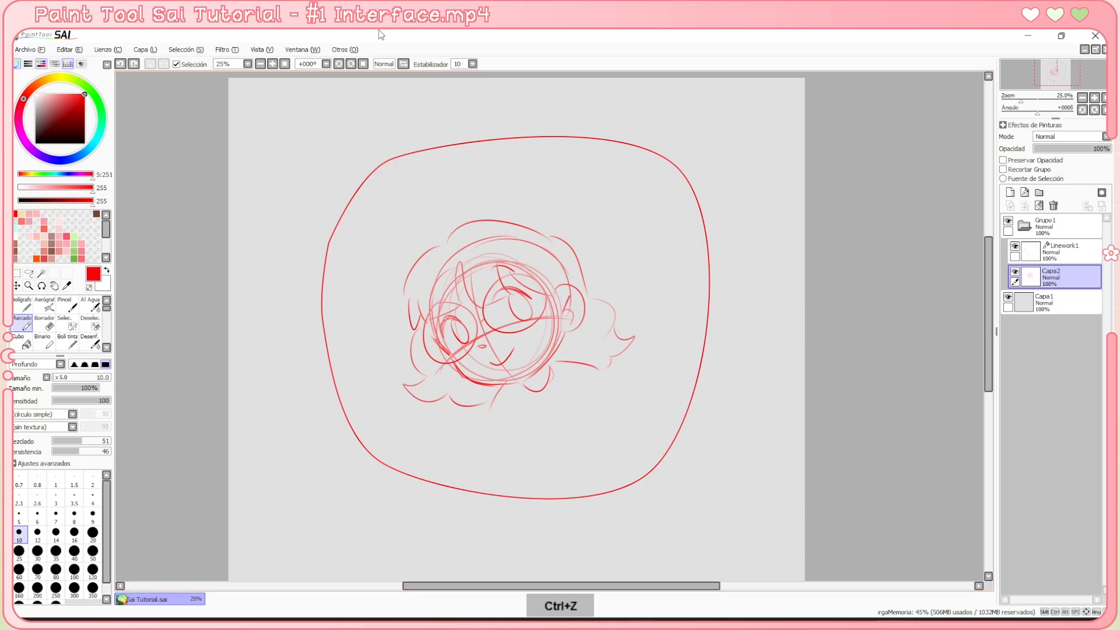
Set the stabilizer to 15 and try one looping stroke along the surrounding curve's left side, undoing the stroke
left_click(472, 64)
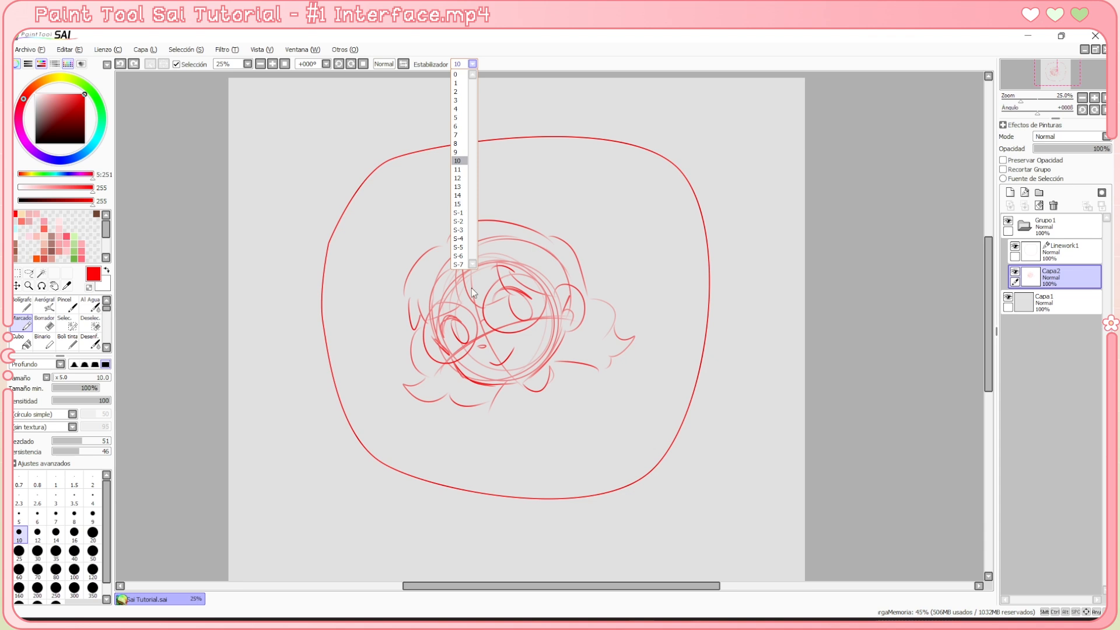
left_click(458, 204)
left_click_drag(309, 411, 441, 155)
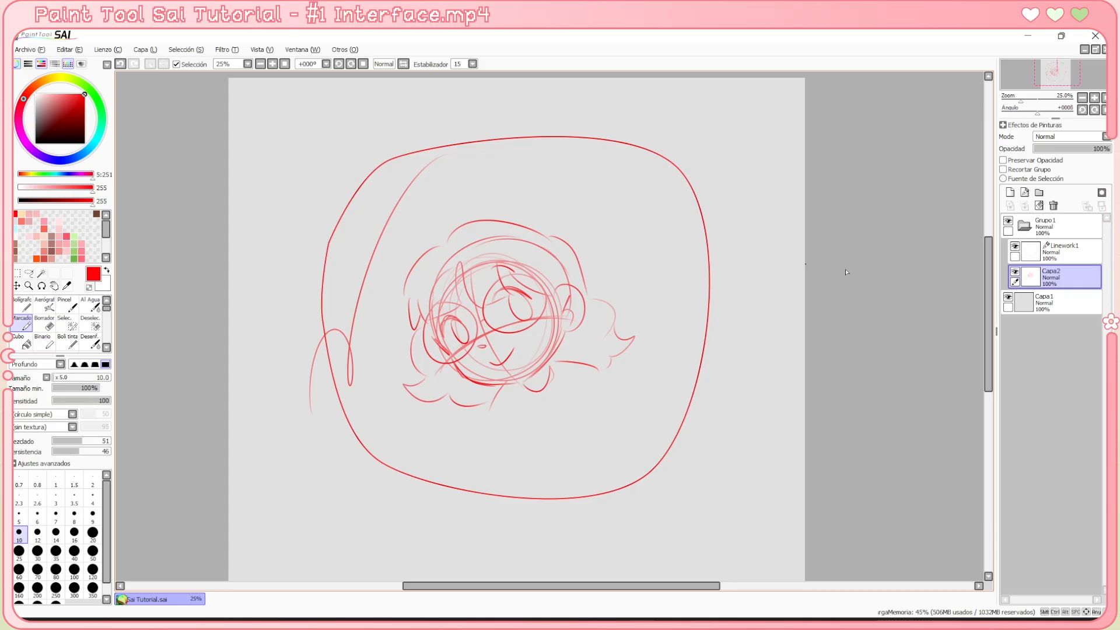
key("ctrl+z")
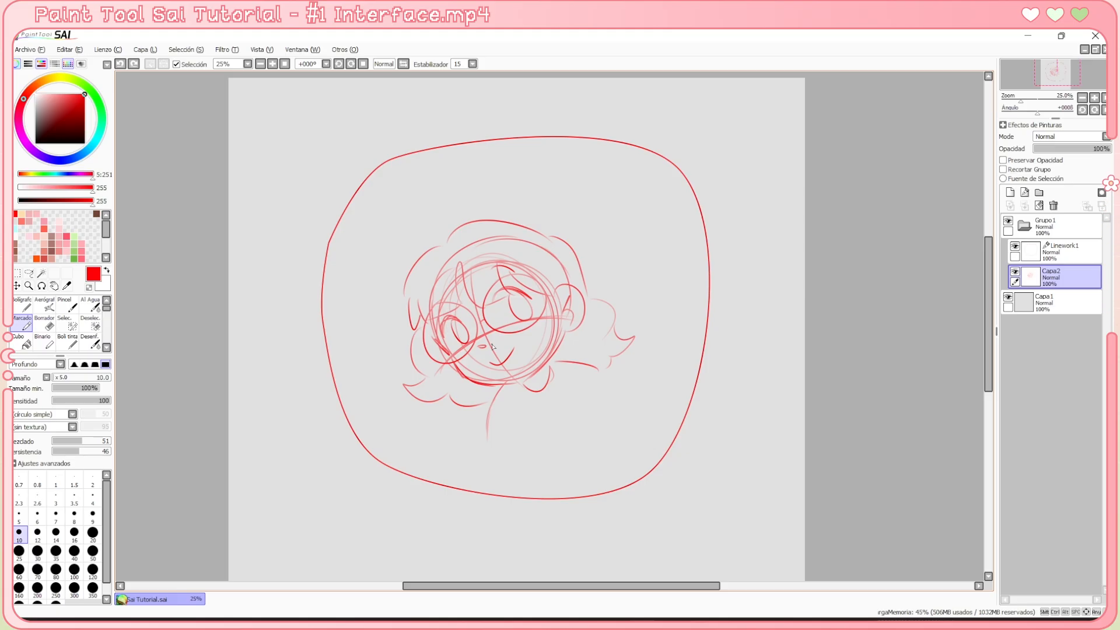
Sketch a raised hand with extended fingers and a wrist below the head, beside the neck line, undoing faulty strokes
mouse_move(456, 390)
left_mouse_down()
mouse_move(454, 423)
mouse_move(472, 434)
mouse_move(461, 420)
mouse_move(464, 431)
mouse_move(471, 418)
mouse_move(477, 434)
mouse_move(450, 421)
mouse_move(456, 432)
mouse_move(440, 432)
mouse_move(469, 442)
mouse_move(448, 441)
mouse_move(462, 453)
mouse_move(482, 436)
left_mouse_up()
key("ctrl+z")
mouse_move(457, 391)
left_mouse_down()
mouse_move(469, 417)
mouse_move(459, 415)
left_mouse_up()
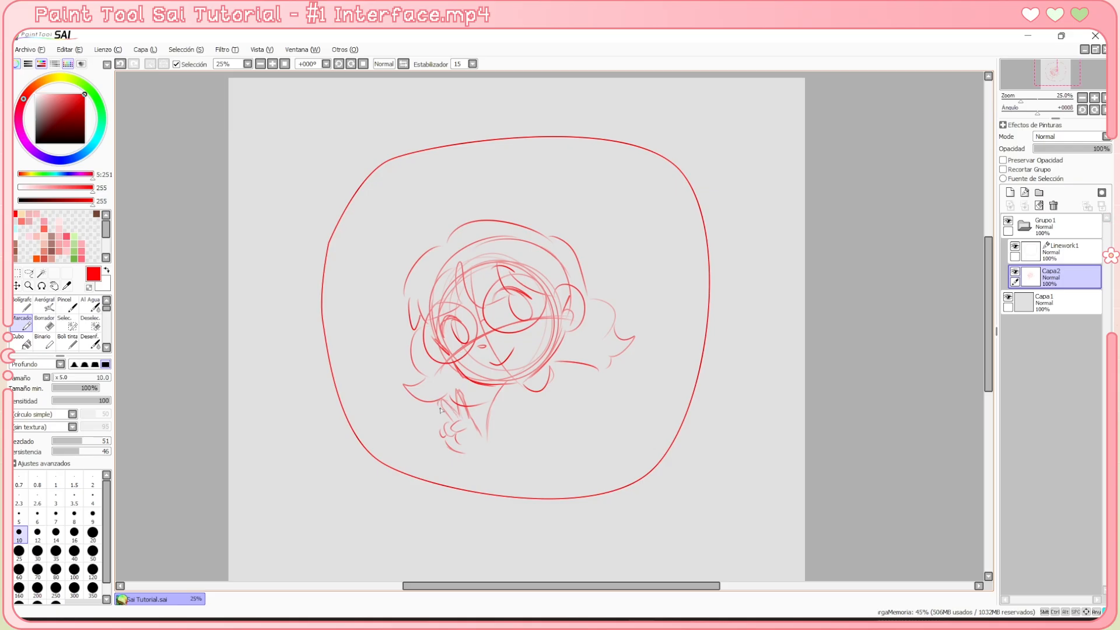
key("ctrl+z")
mouse_move(444, 400)
left_mouse_down()
mouse_move(449, 423)
mouse_move(465, 410)
mouse_move(461, 391)
mouse_move(480, 438)
mouse_move(464, 453)
mouse_move(480, 438)
mouse_move(479, 475)
left_mouse_up()
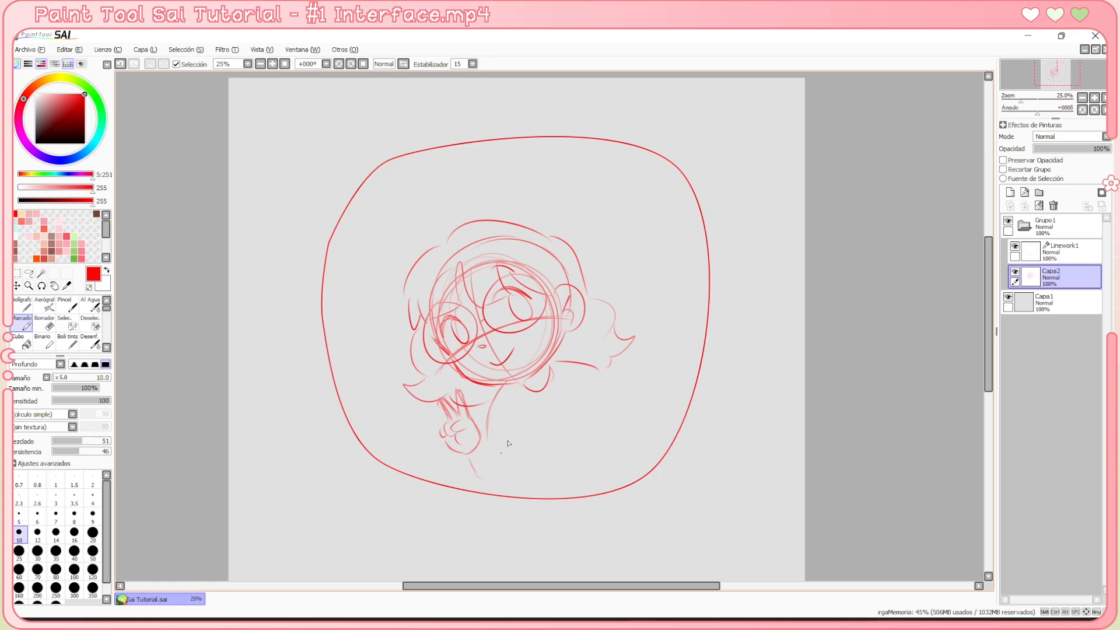
Extend the shoulder line outward to the right and sketch a small curved hair tuft on top of the head
left_click_drag(600, 370, 627, 384)
left_click_drag(526, 200, 553, 235)
key("ctrl+z")
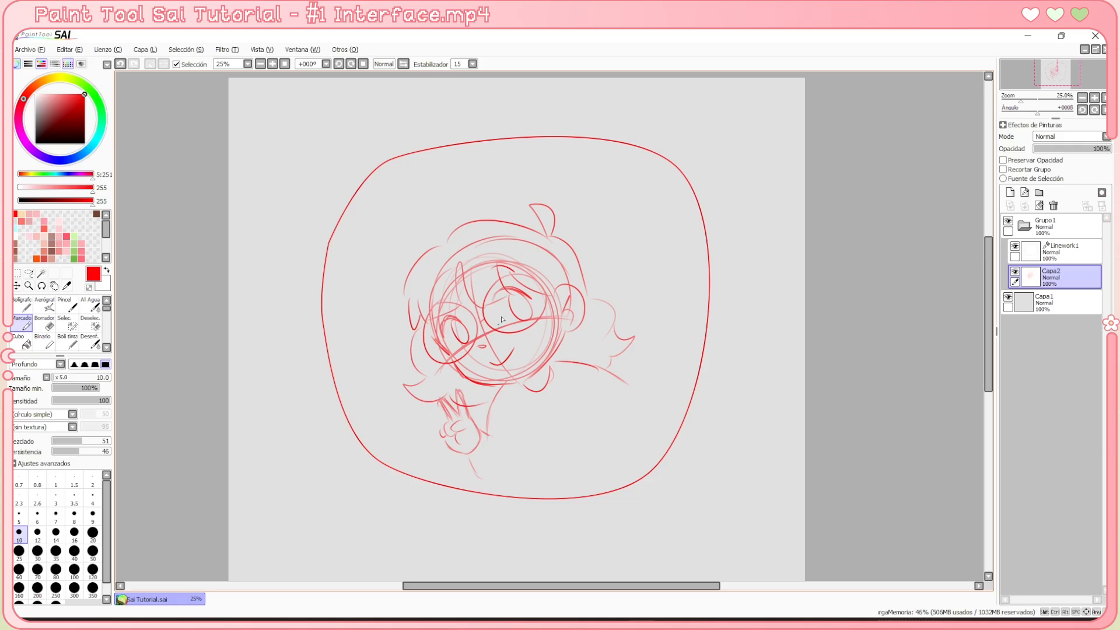
key("ctrl+z")
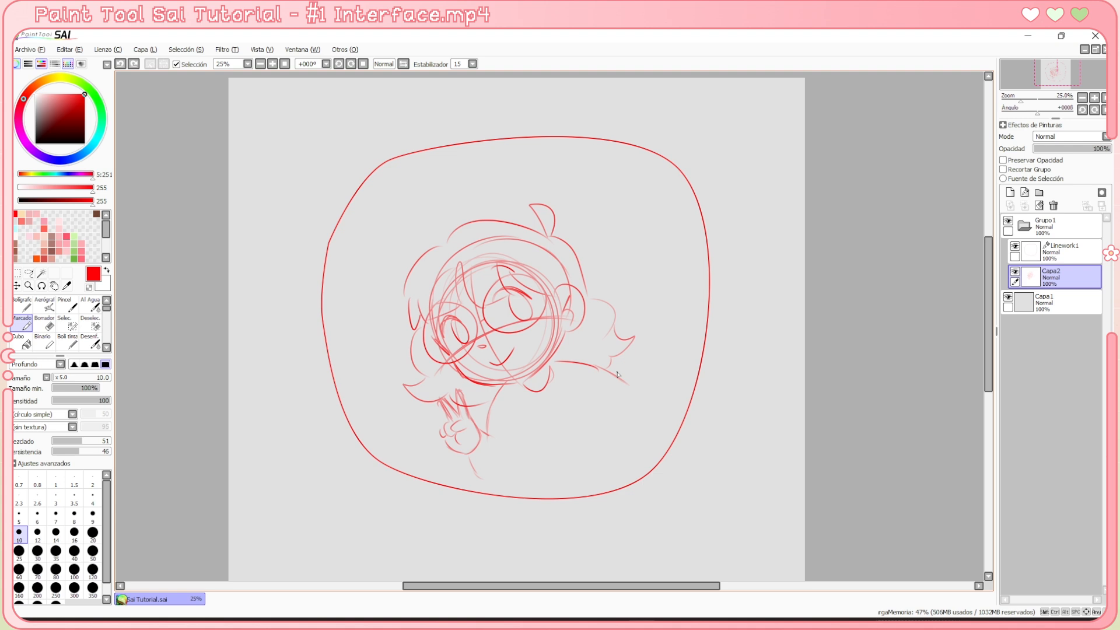